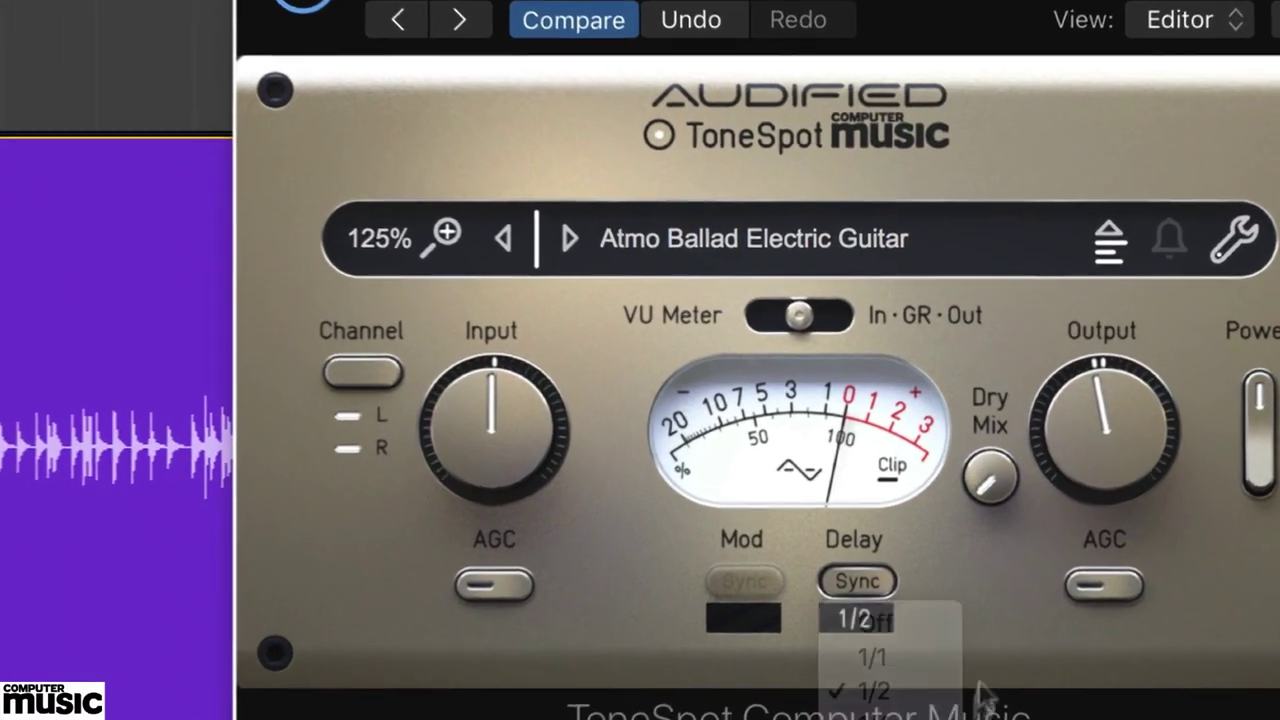
# Set the Synth Bleep ToneSpot delay sync to 1/8 and raise the Fat Bass input gain.
pyautogui.click(890, 716)
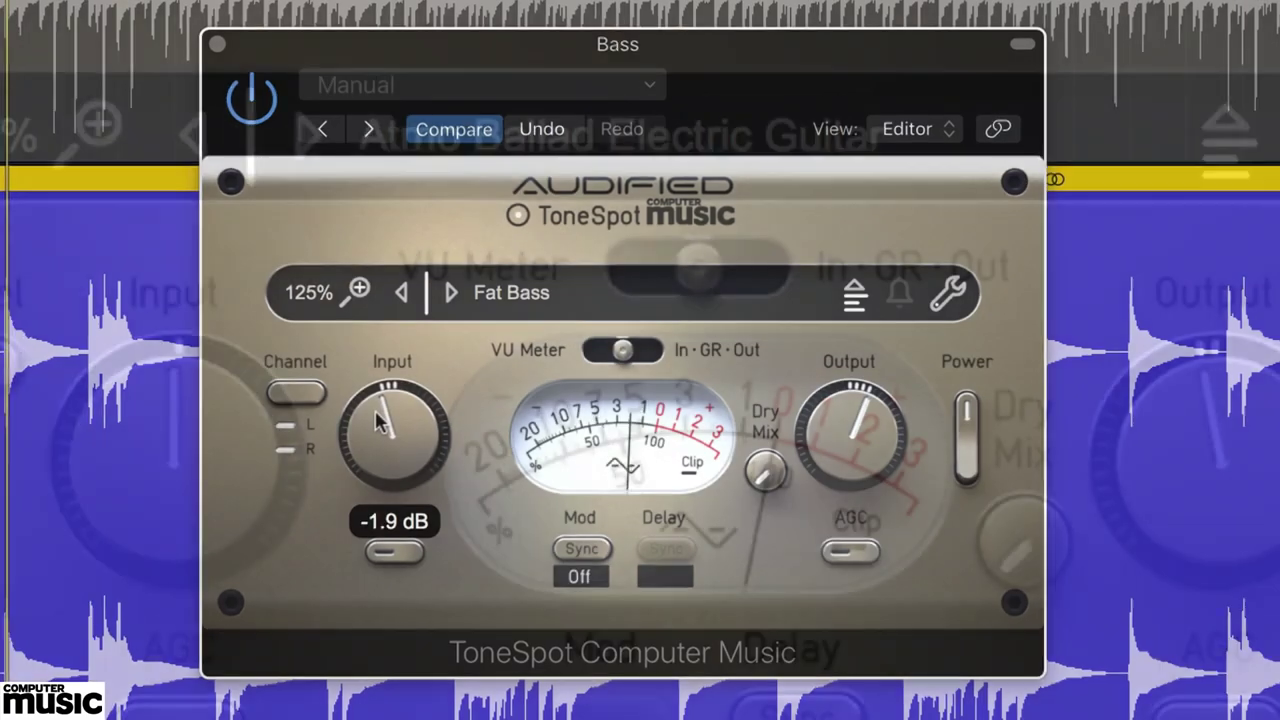
pyautogui.moveTo(410, 428); pyautogui.dragTo(415, 435)
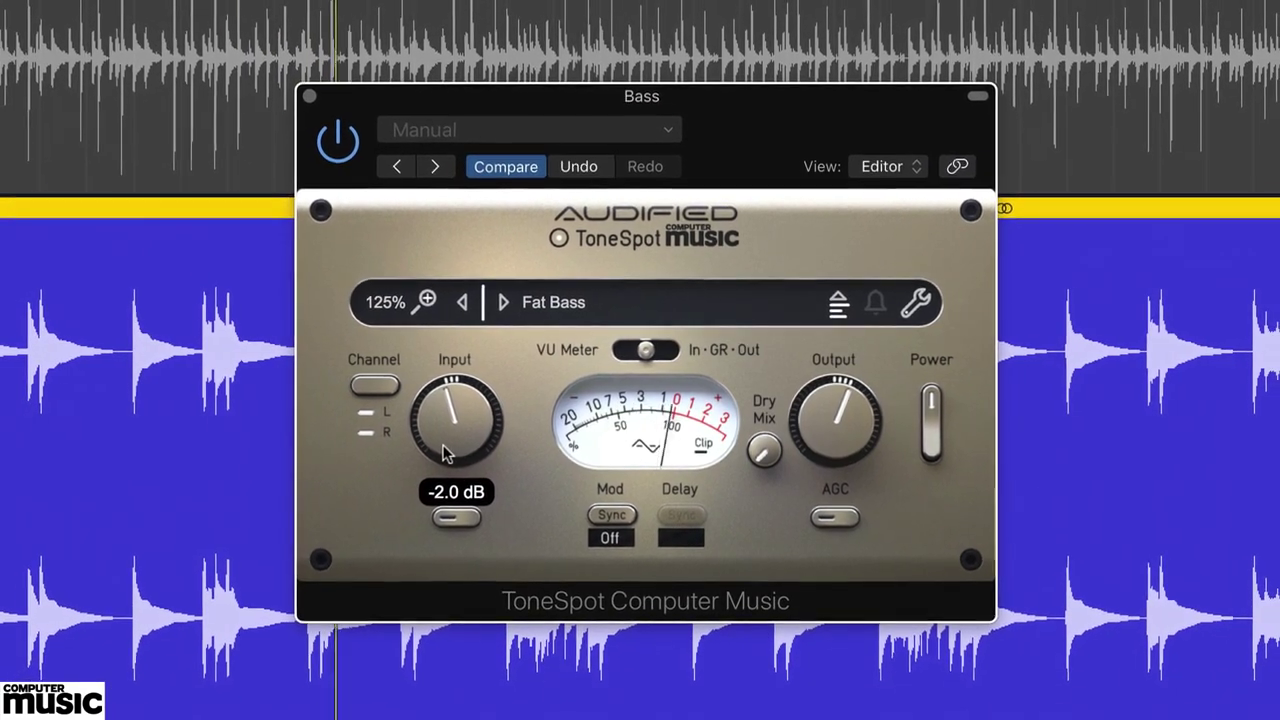
pyautogui.moveTo(455, 435); pyautogui.dragTo(477, 393)
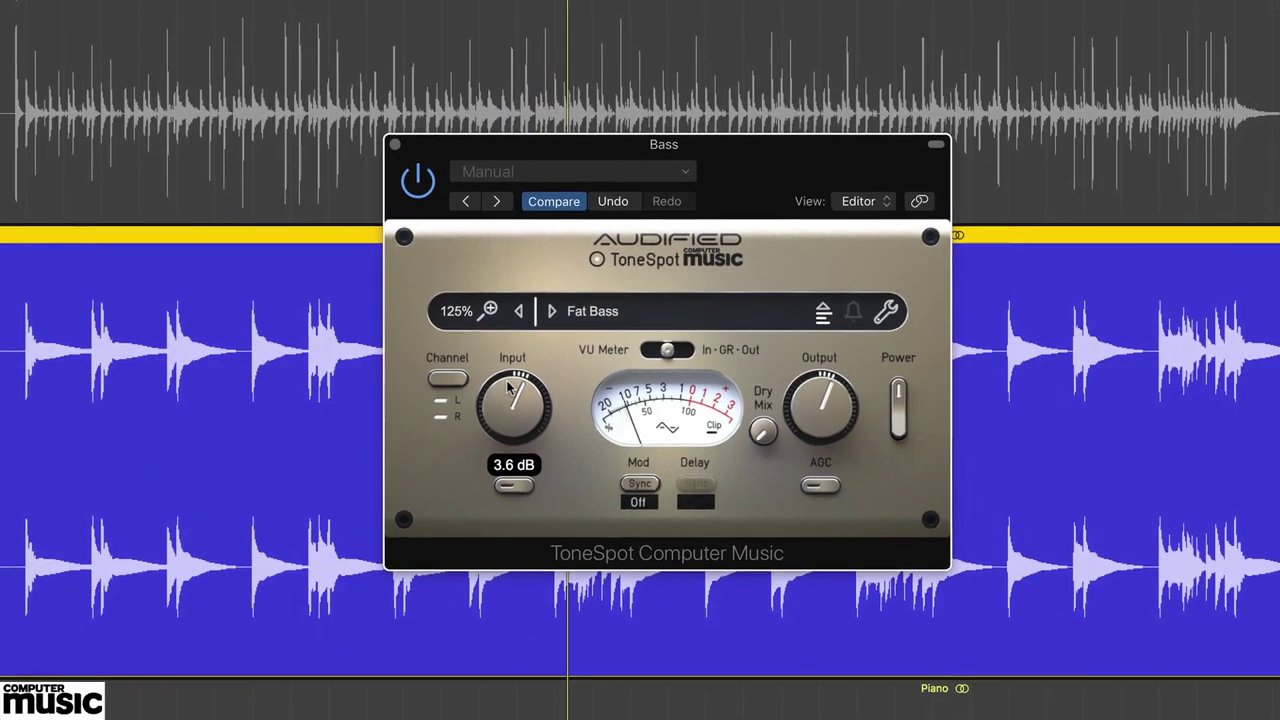
# Bypass the ToneSpot effect on the Room track, then switch it back on.
pyautogui.moveTo(818, 400)
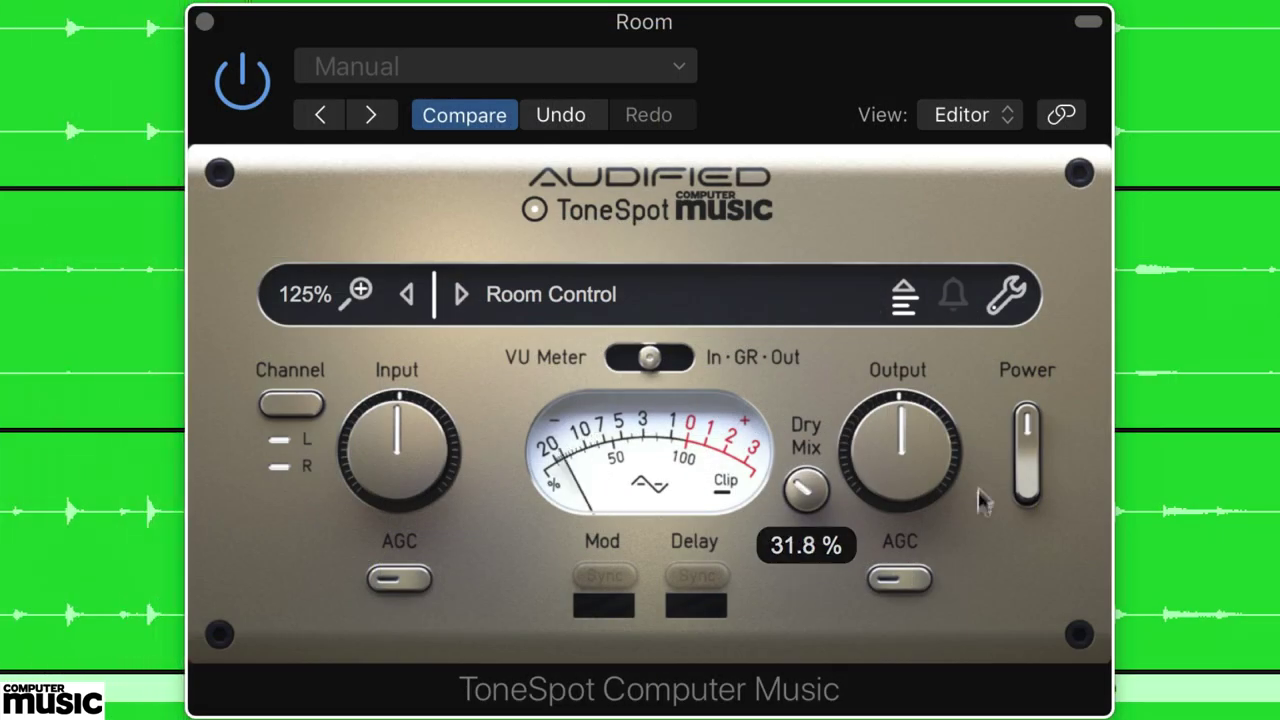
pyautogui.click(1027, 486)
pyautogui.click(1030, 440)
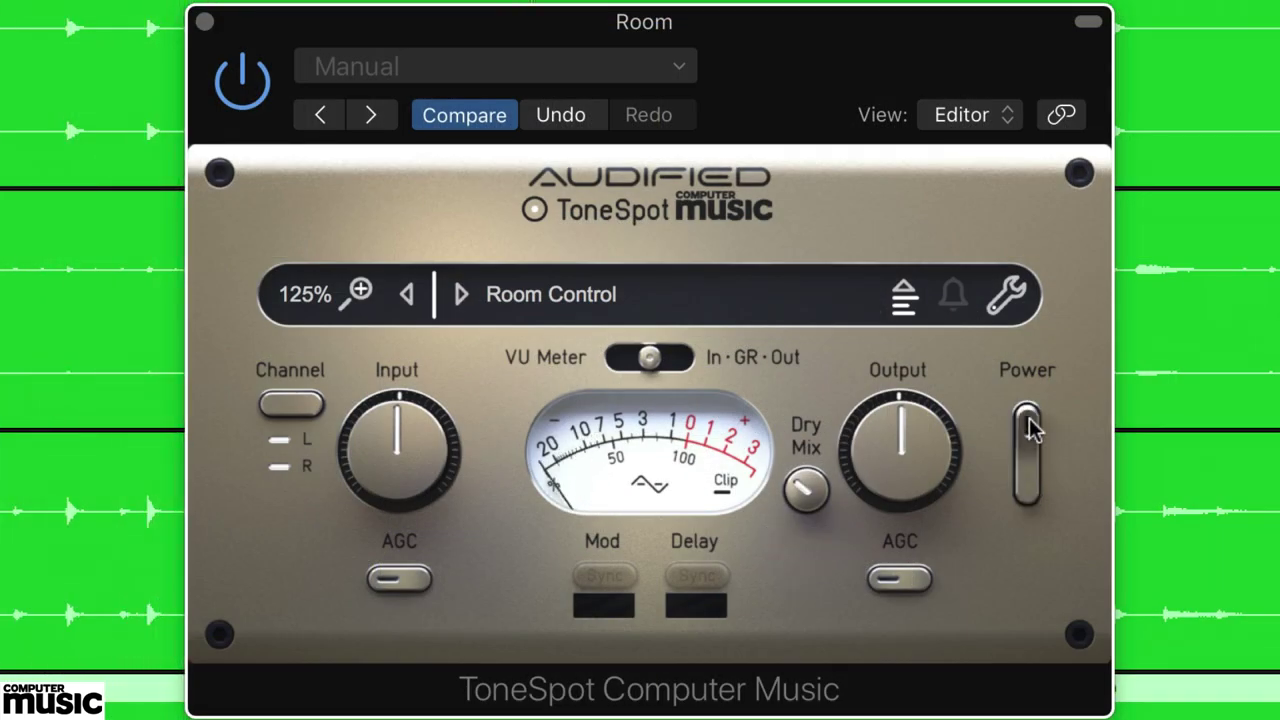
pyautogui.moveTo(806, 490)
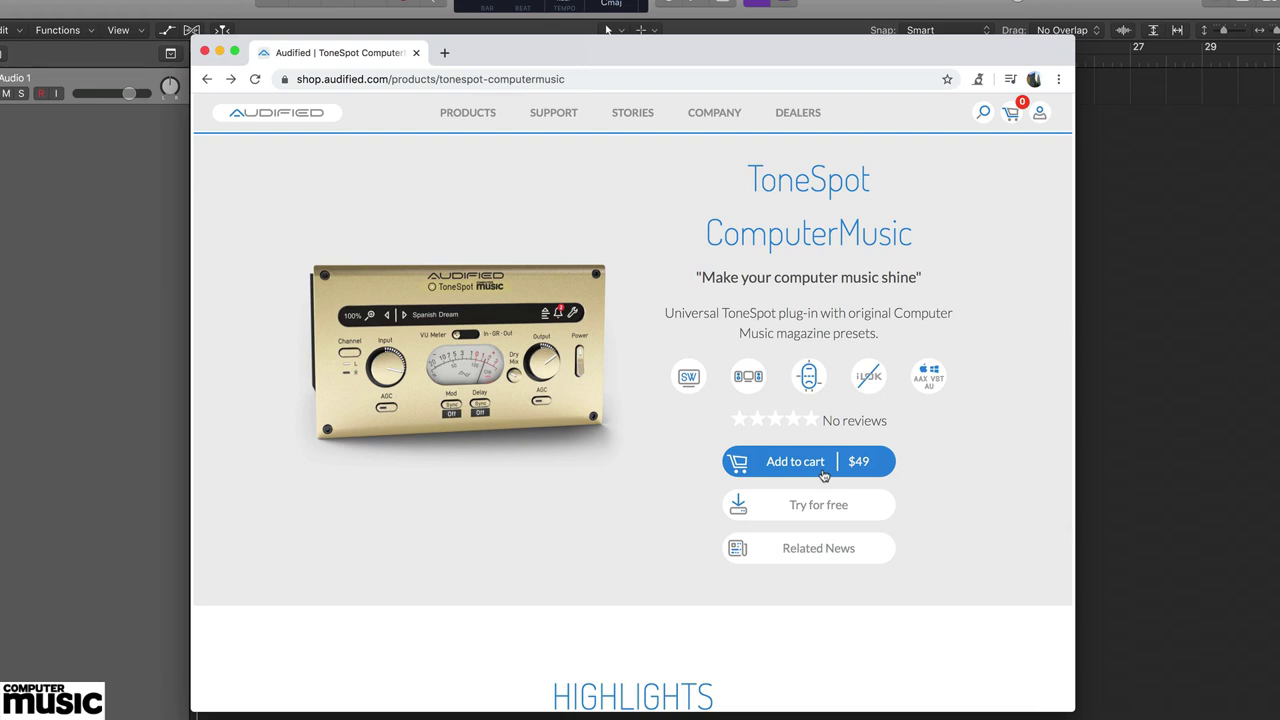
# Add ToneSpot ComputerMusic to the Audified cart and proceed to checkout with the discount applied.
pyautogui.click(823, 475)
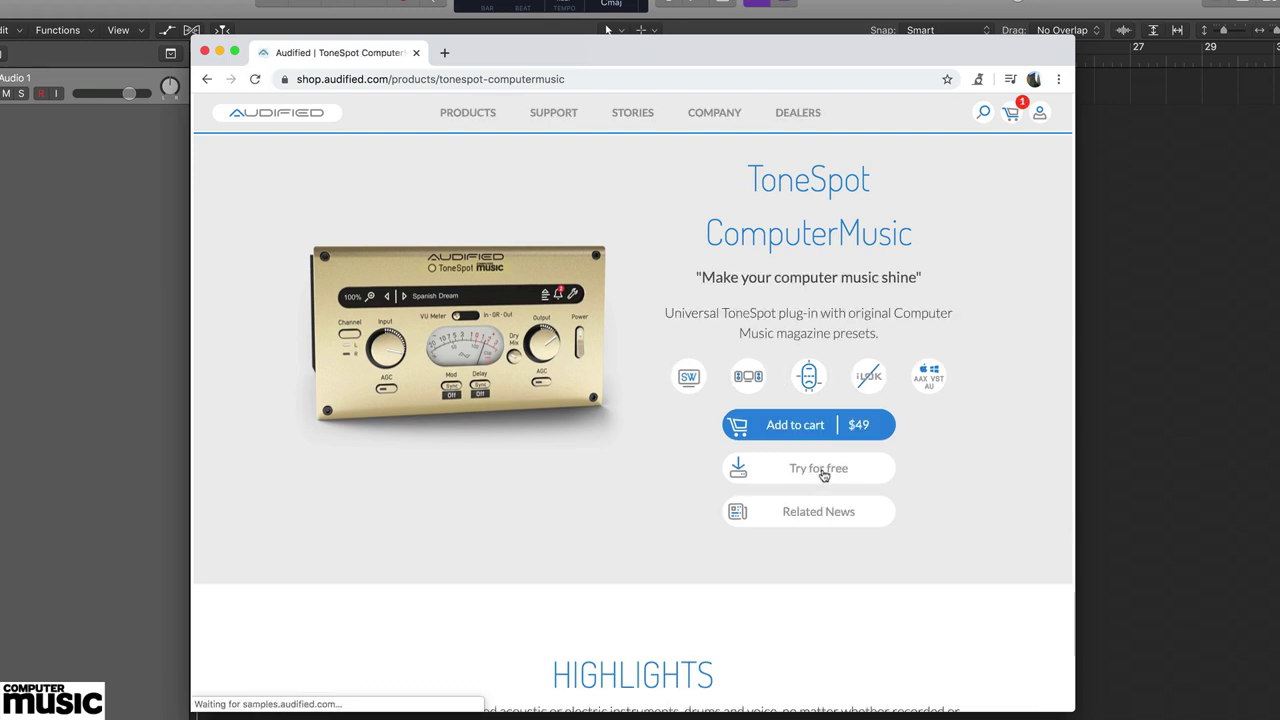
pyautogui.click(1011, 118)
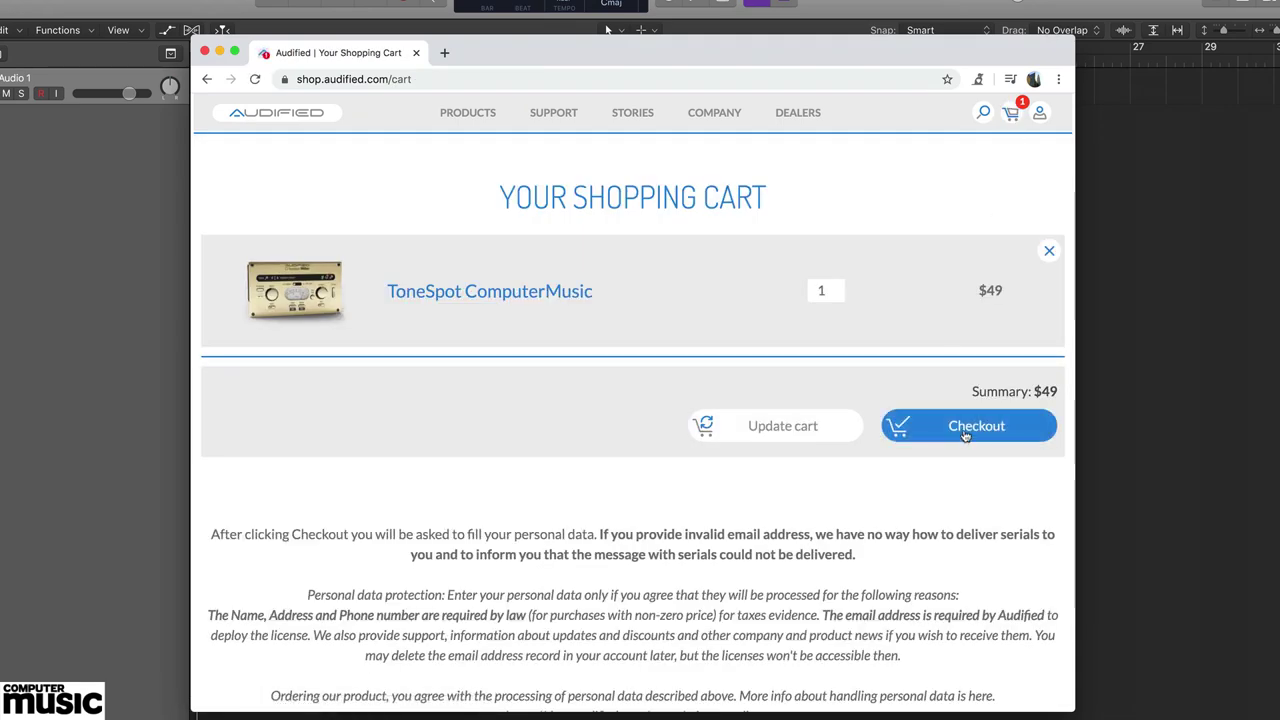
pyautogui.click(965, 428)
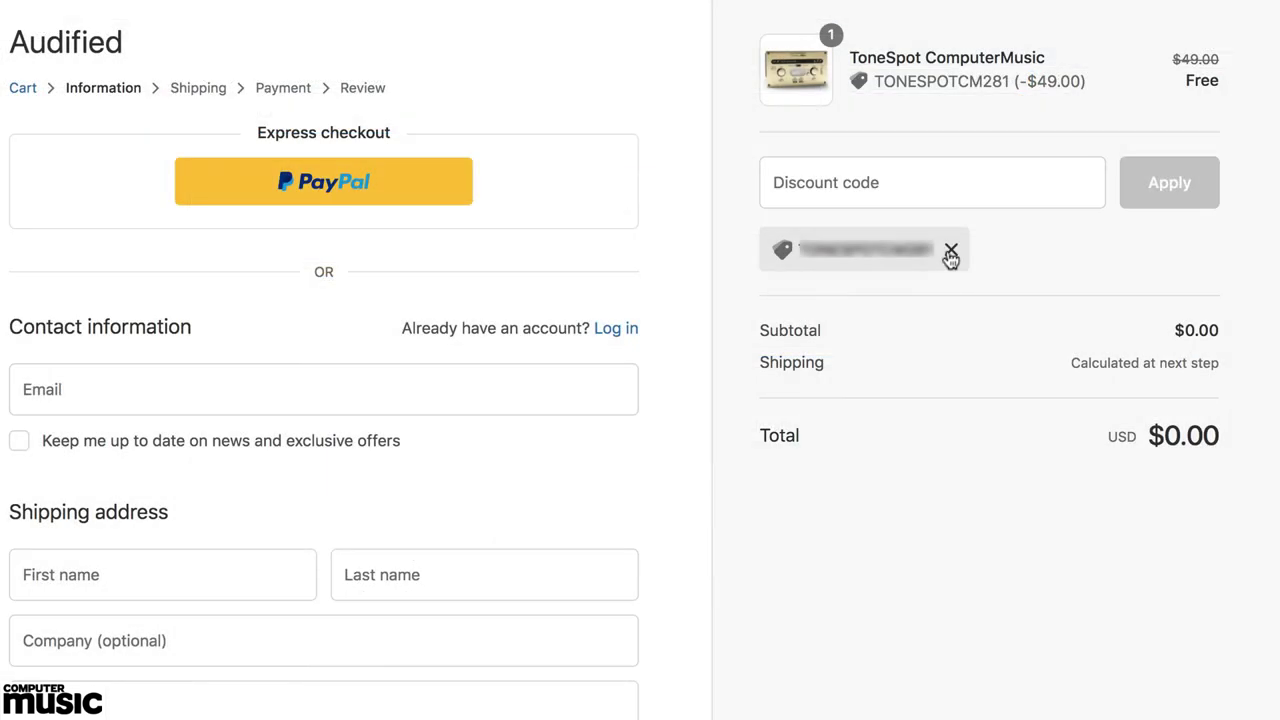
pyautogui.click(951, 253)
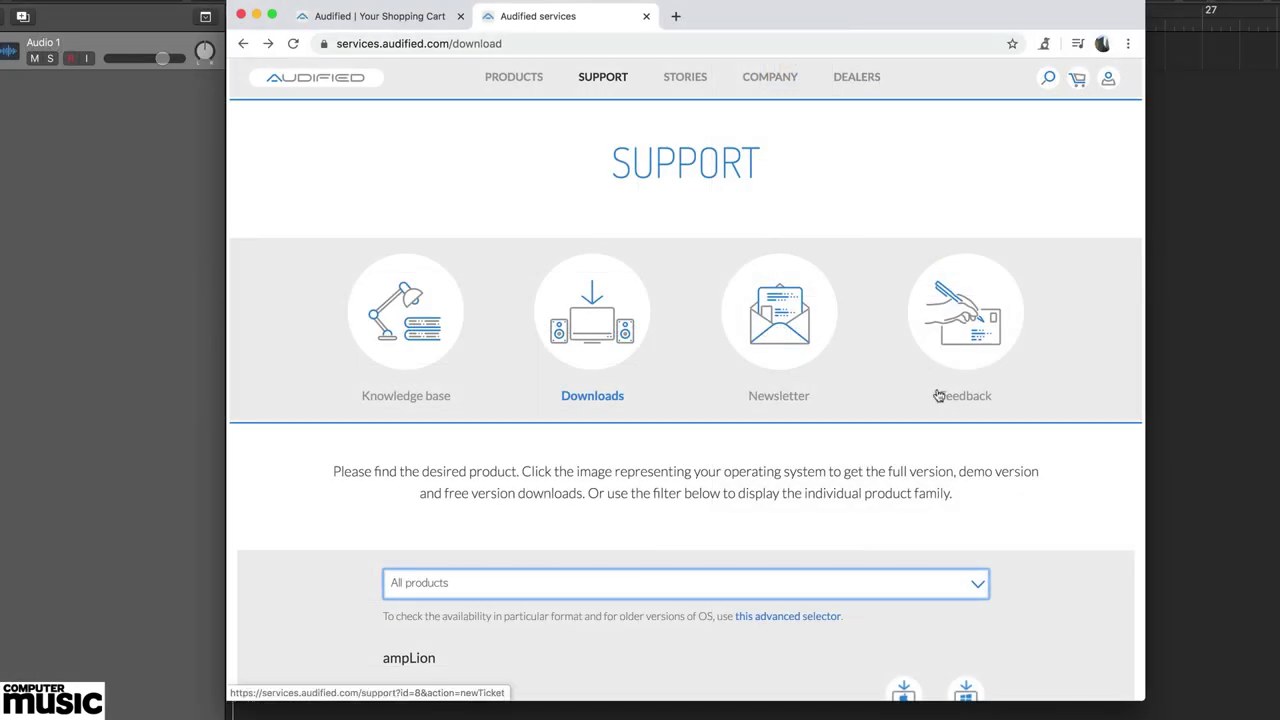
# Filter the Support downloads to ToneSpot Computer Music and fetch its Mac download.
pyautogui.scroll(-2, 938, 396)
pyautogui.click(976, 479)
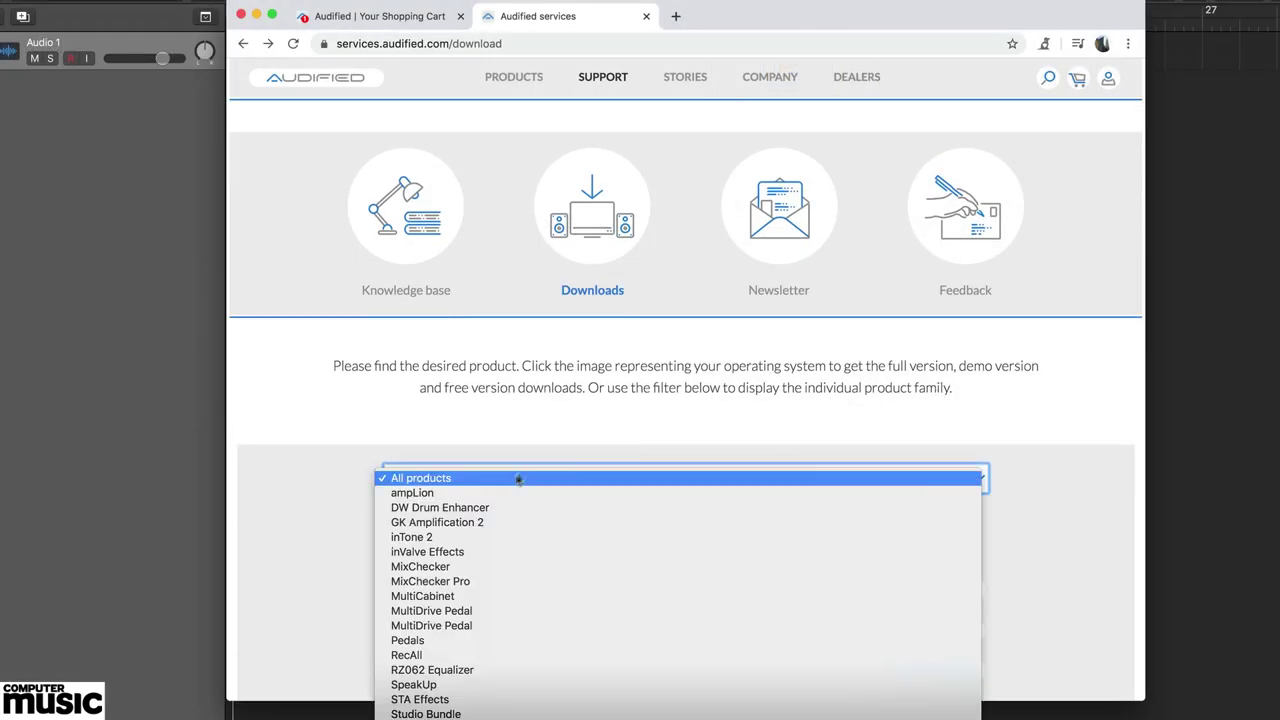
pyautogui.scroll(-3, 522, 553)
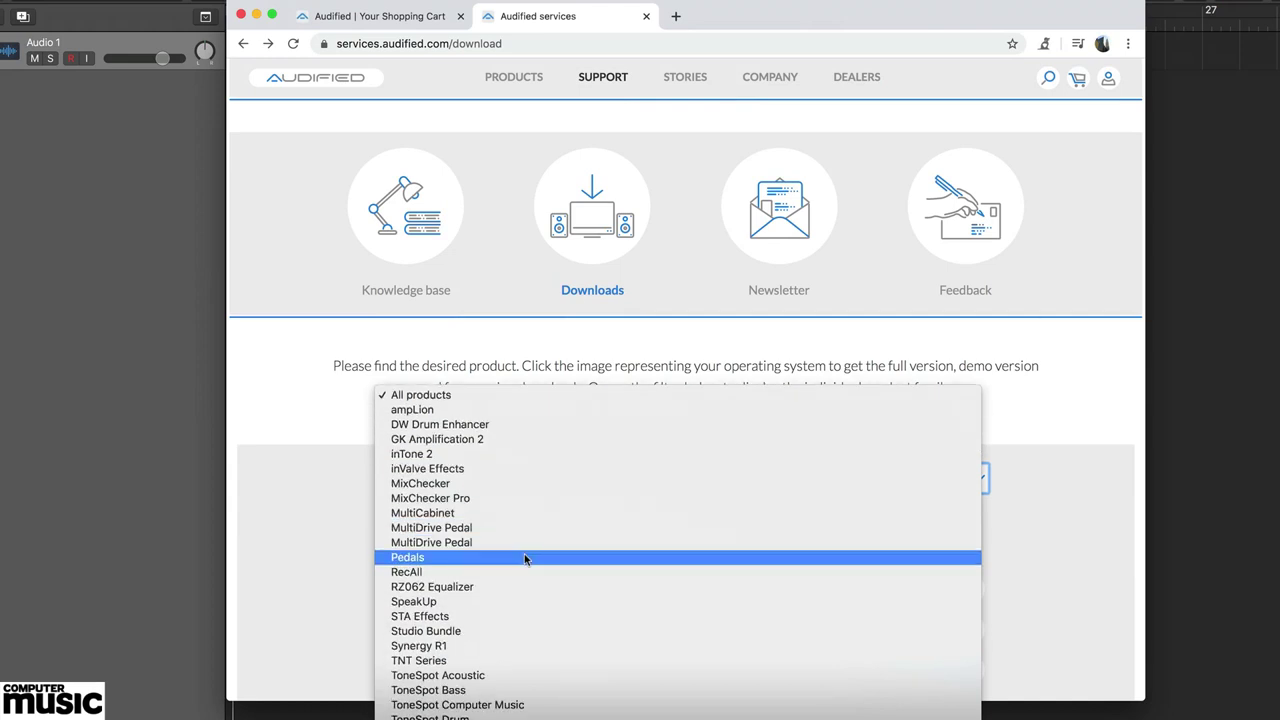
pyautogui.click(520, 705)
pyautogui.scroll(-1, 1013, 578)
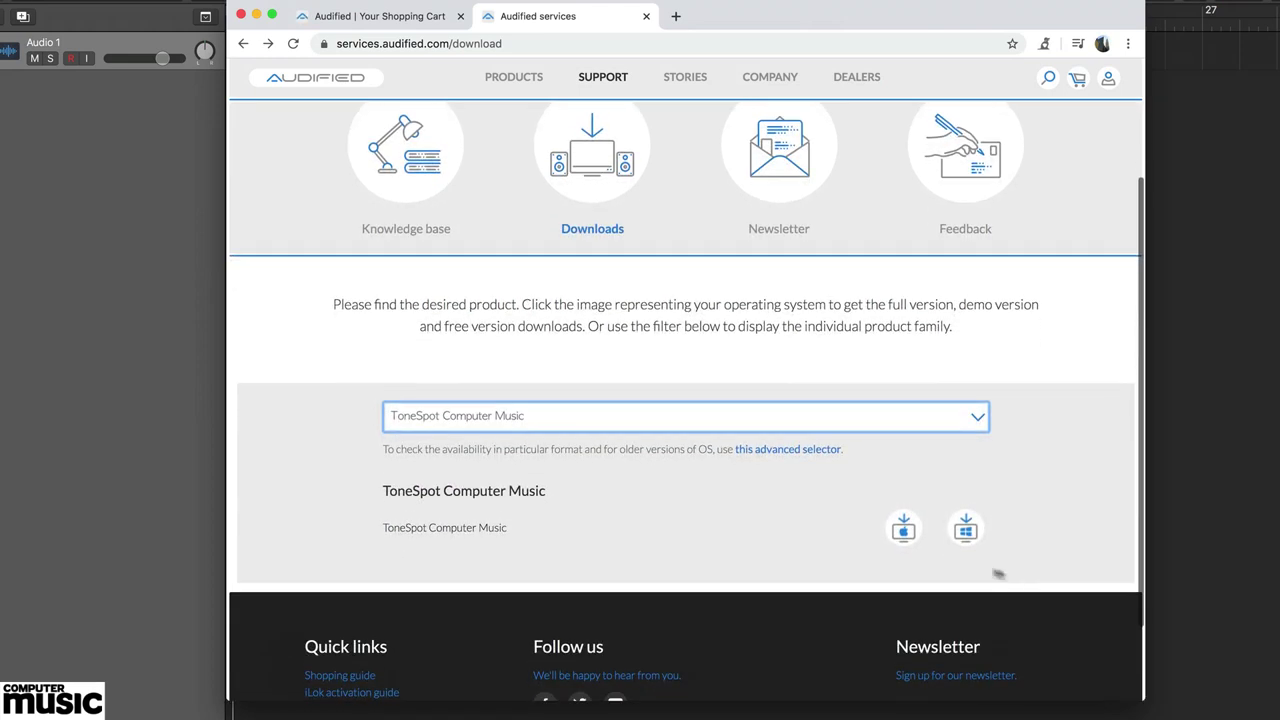
pyautogui.click(903, 530)
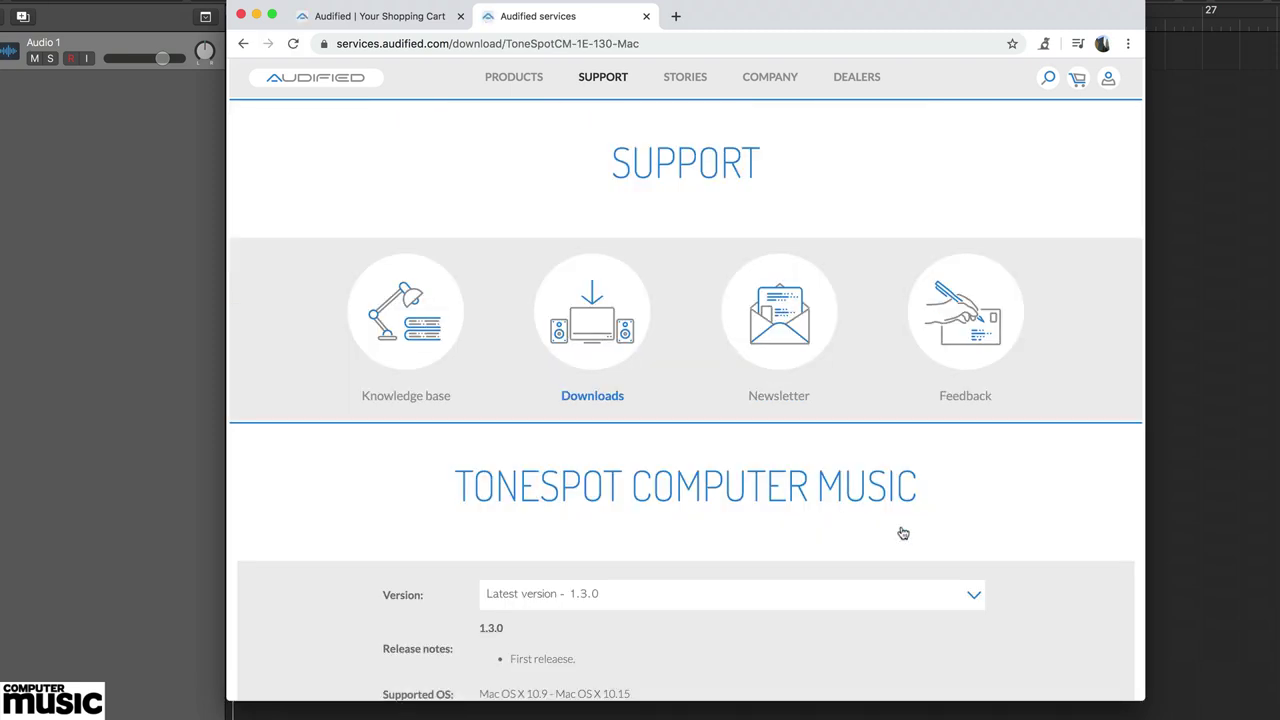
pyautogui.scroll(-10, 900, 531)
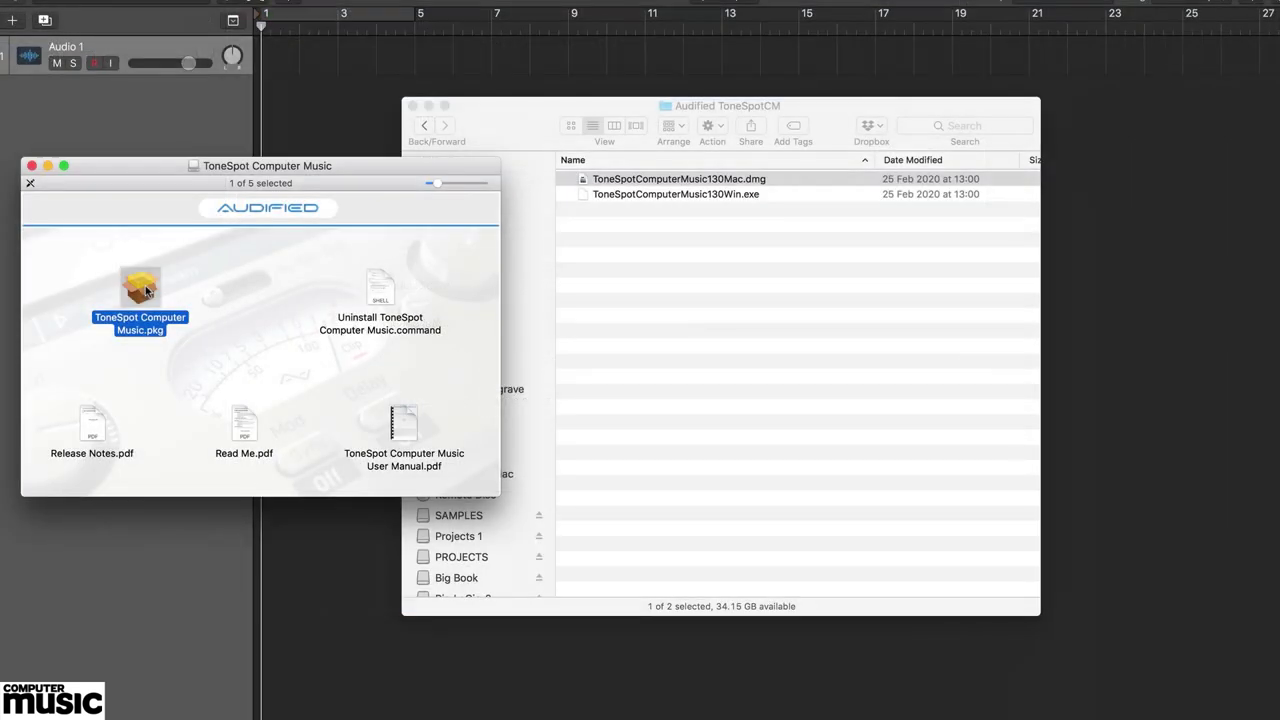
# Launch the ToneSpot Computer Music installer package and accept the licence agreement.
pyautogui.doubleClick(145, 290)
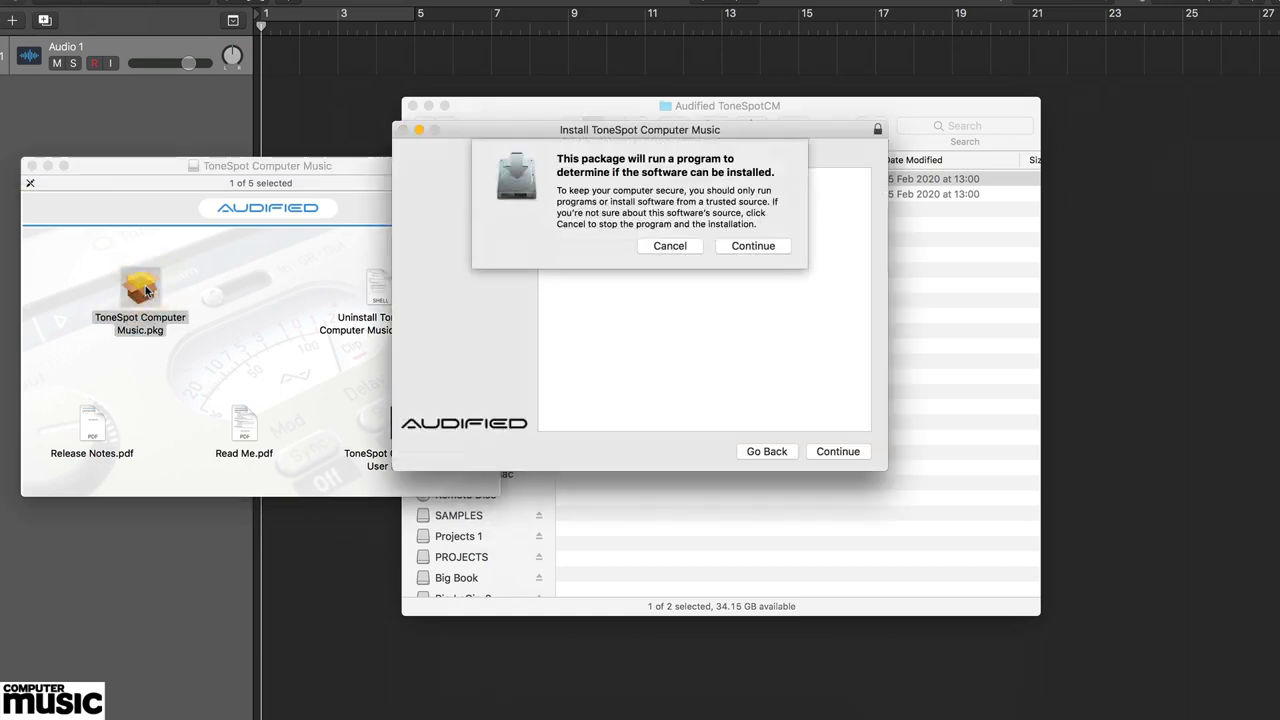
pyautogui.click(748, 247)
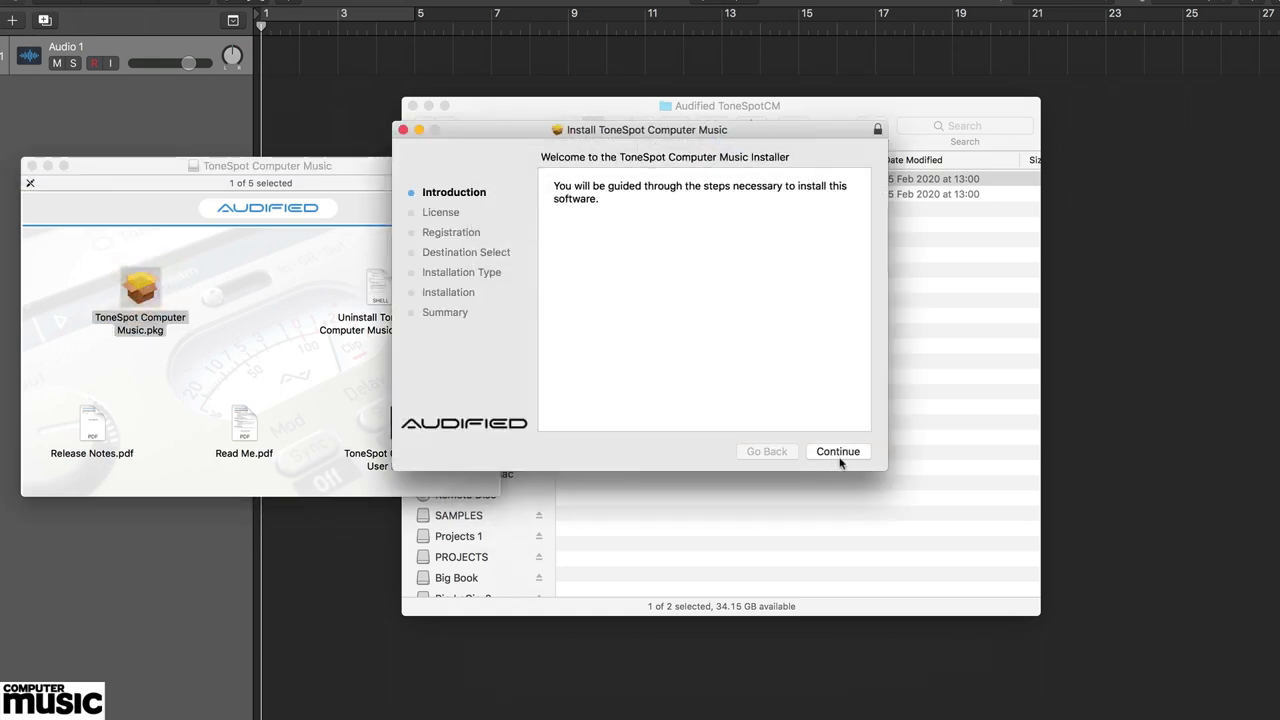
pyautogui.click(840, 455)
pyautogui.click(843, 451)
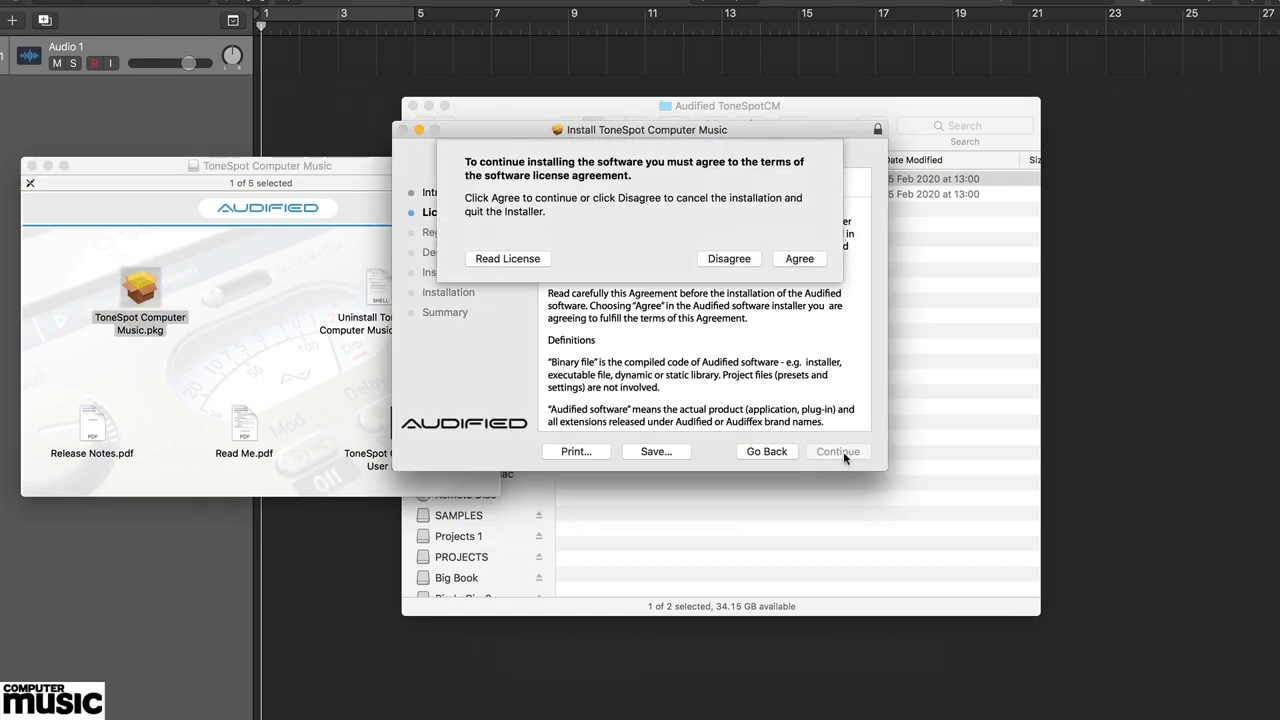
pyautogui.click(800, 258)
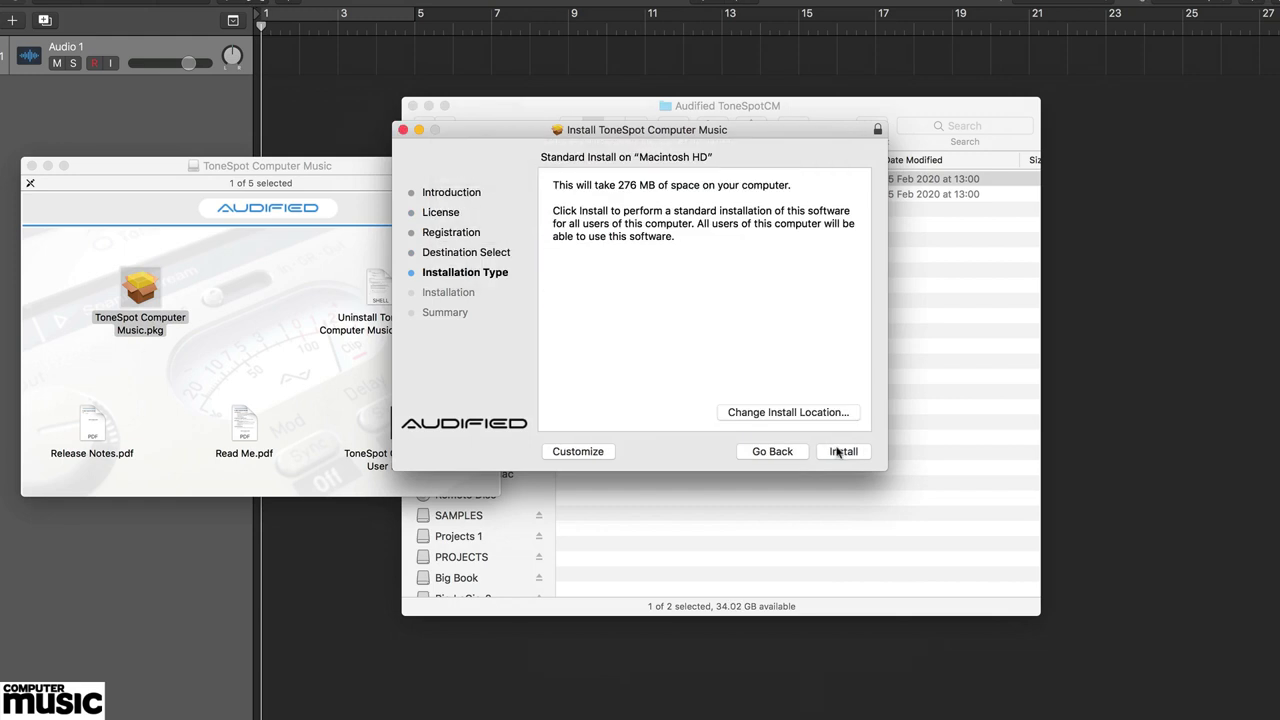
# Untick AAX, VST3 and VST2.4 in Customize, then install only the AU plug-in.
pyautogui.click(580, 451)
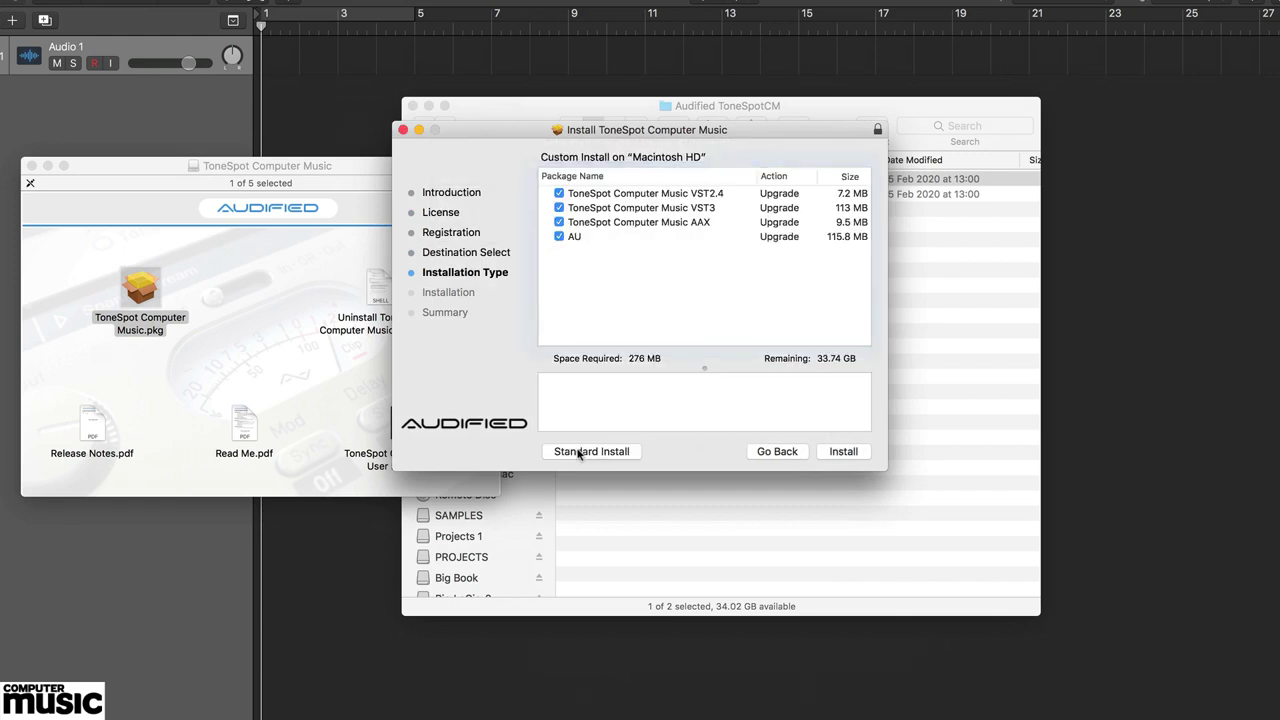
pyautogui.click(558, 222)
pyautogui.click(558, 207)
pyautogui.click(558, 193)
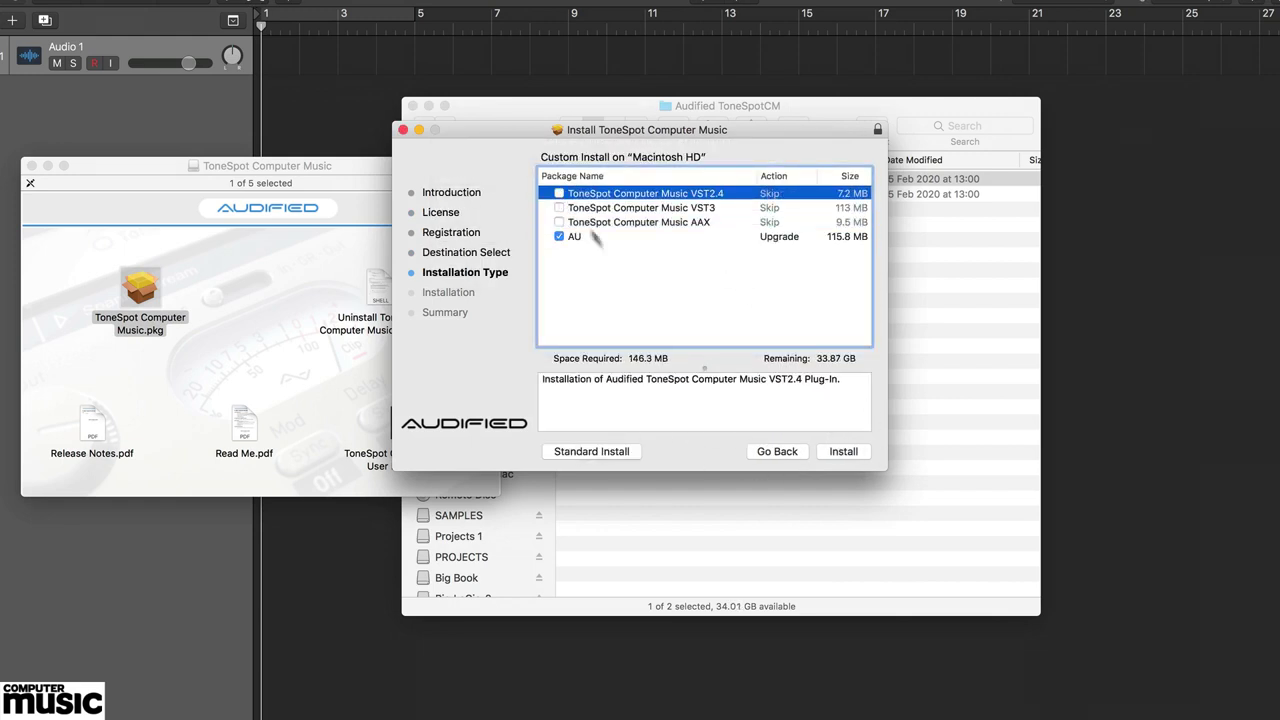
pyautogui.click(843, 452)
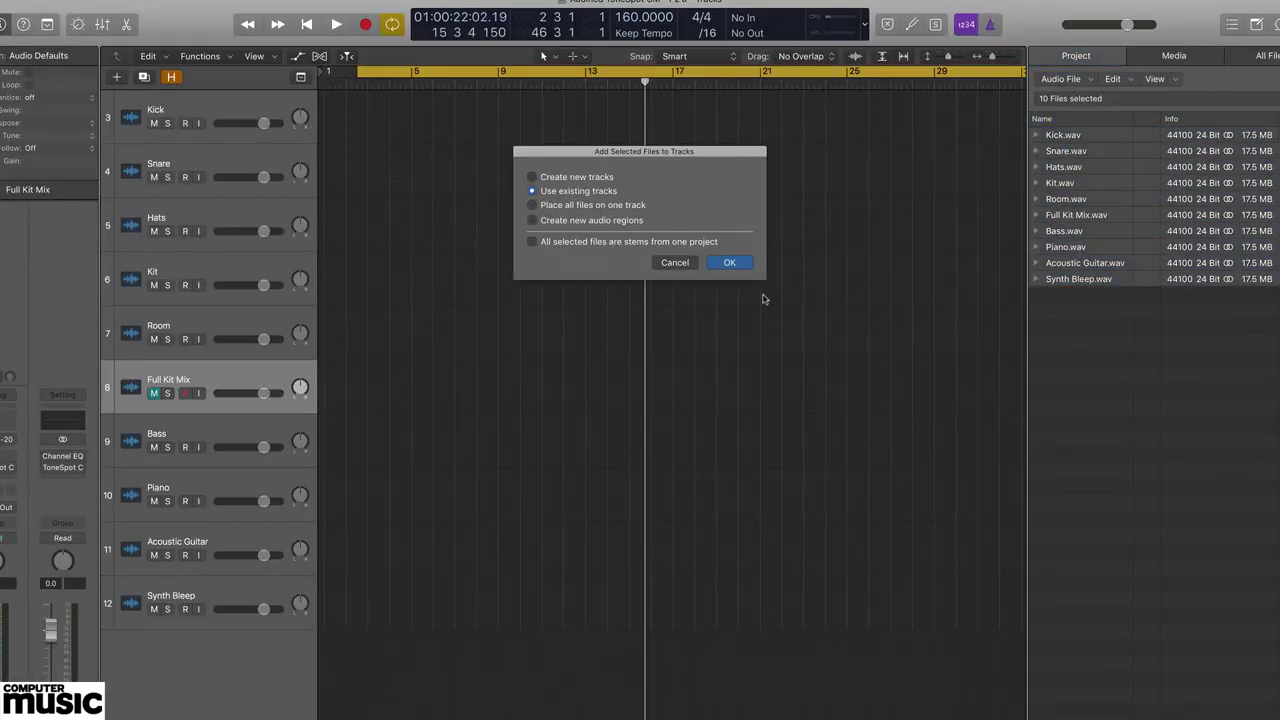
# Place the ten WAV files on the existing tracks and colour the drum regions green.
pyautogui.click(738, 265)
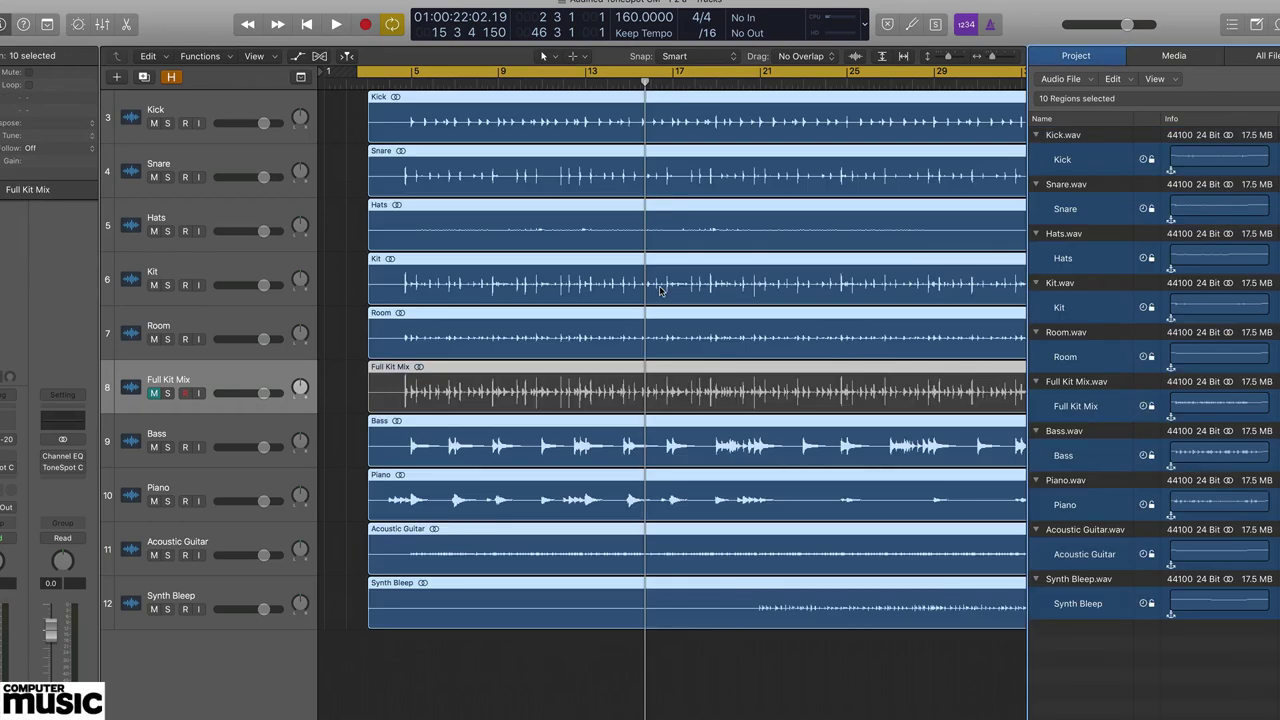
pyautogui.moveTo(344, 128); pyautogui.dragTo(480, 369)
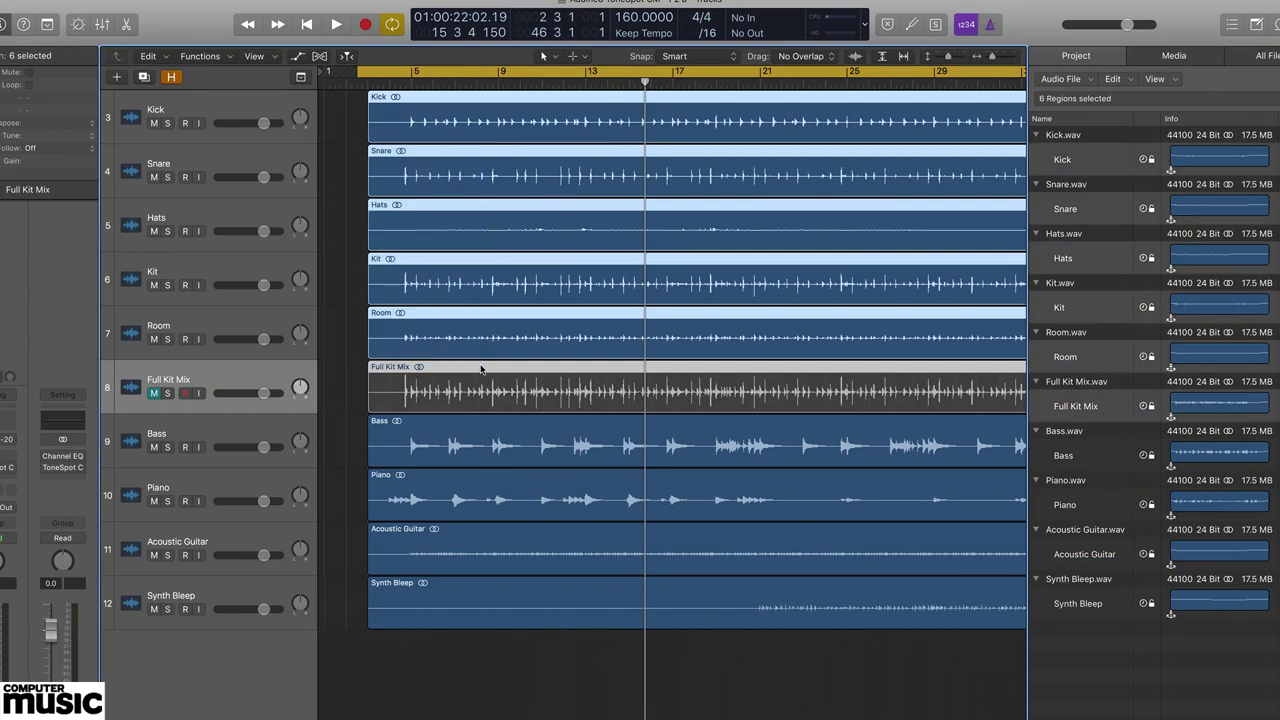
pyautogui.hotkey('alt', 'c')
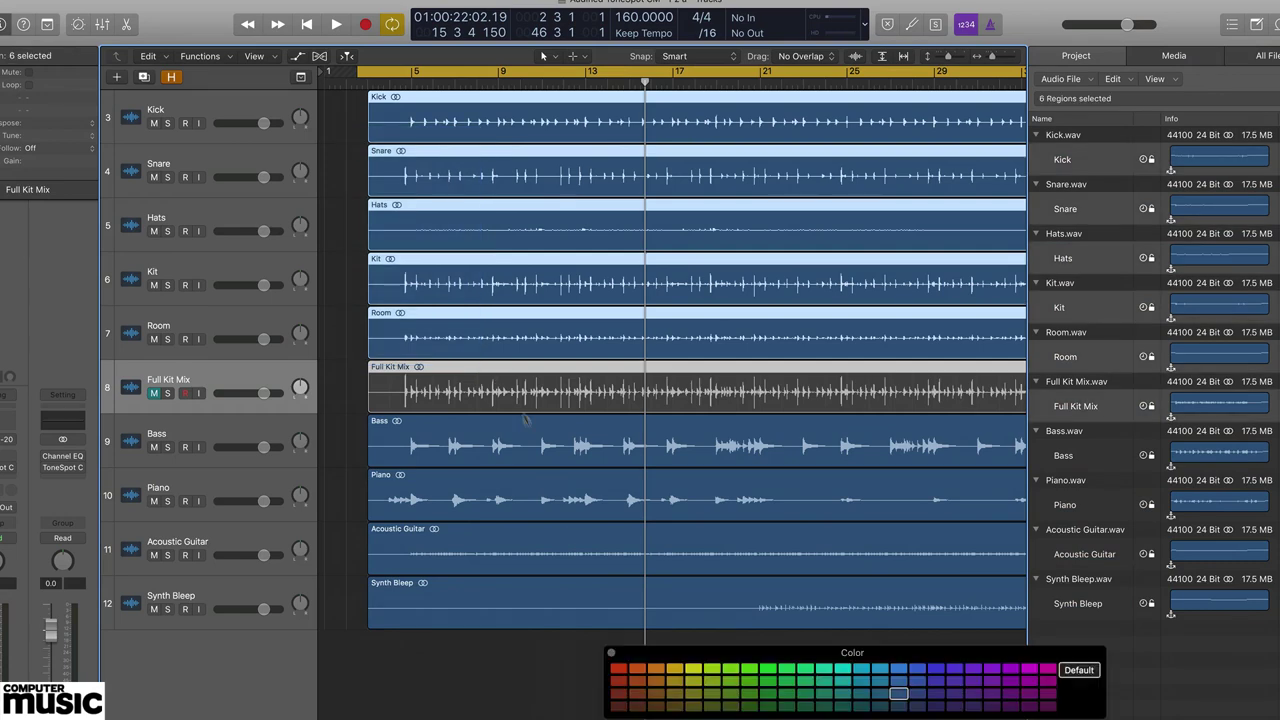
pyautogui.click(745, 672)
# Colour Bass blue-purple, Piano yellow, Acoustic Guitar orange, Synth Bleep purple, then hide the Browser.
pyautogui.click(421, 441)
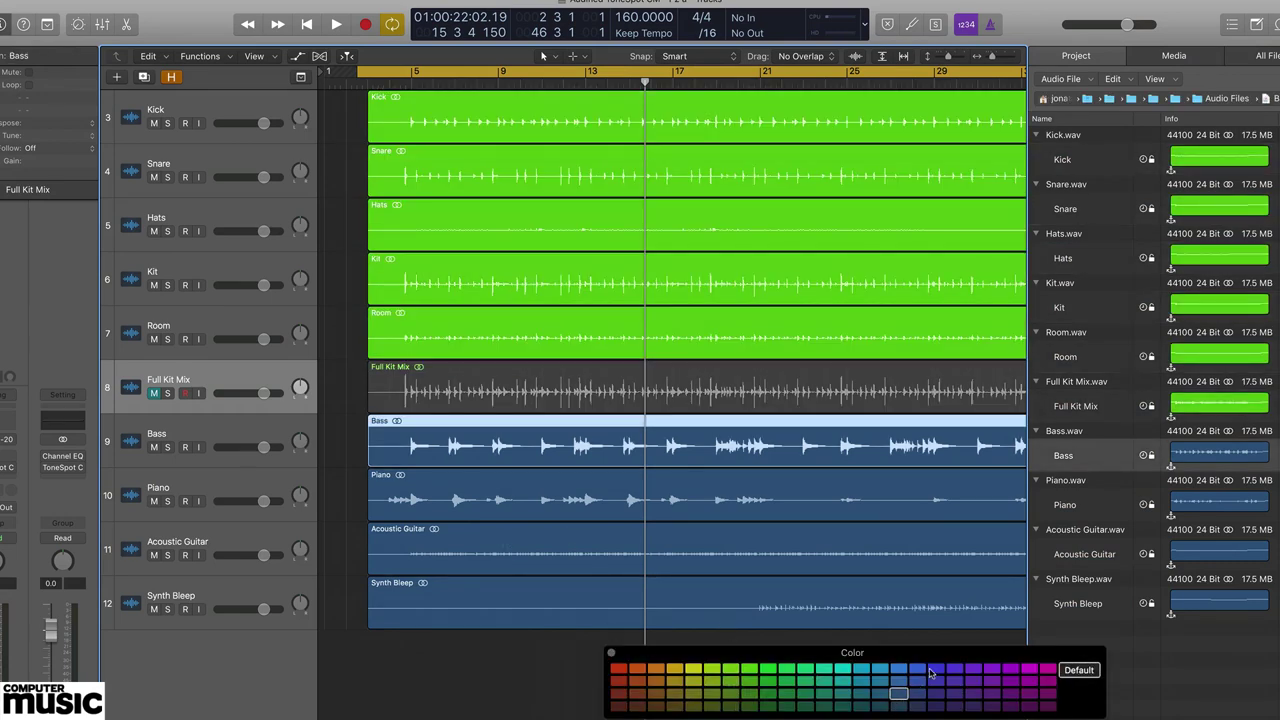
pyautogui.click(933, 672)
pyautogui.click(394, 505)
pyautogui.click(692, 669)
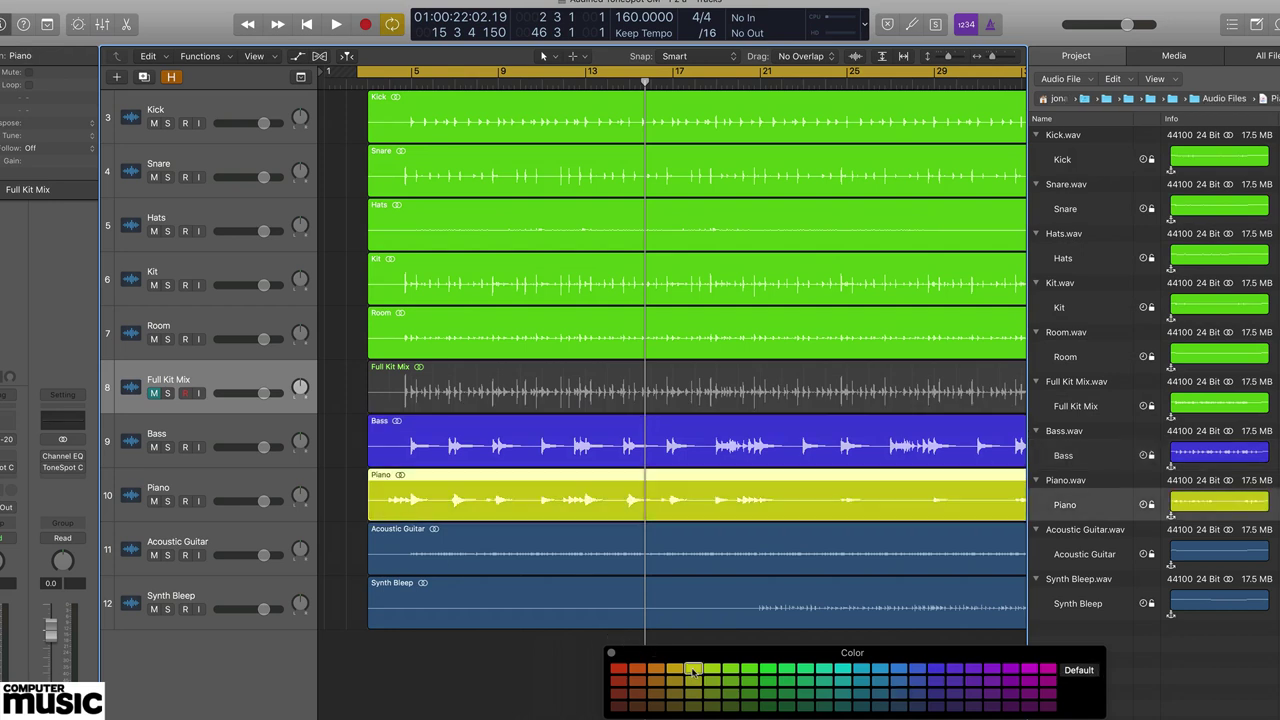
pyautogui.click(510, 552)
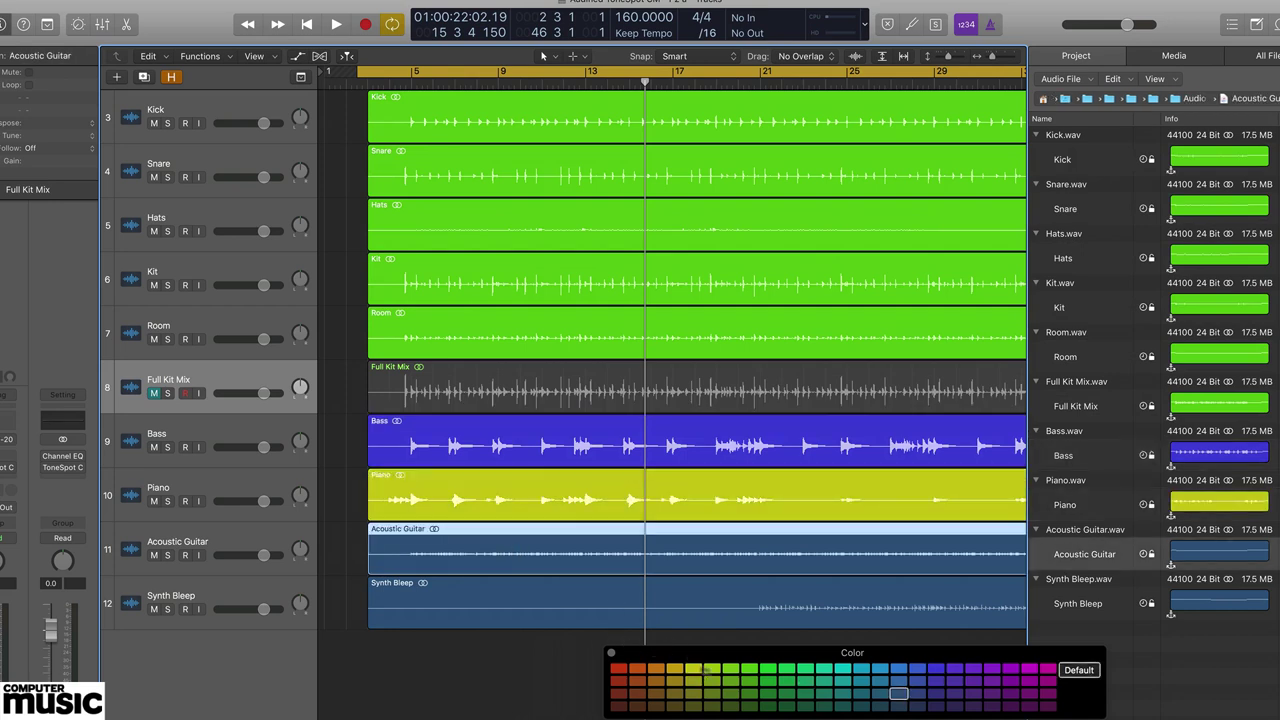
pyautogui.click(657, 672)
pyautogui.click(614, 616)
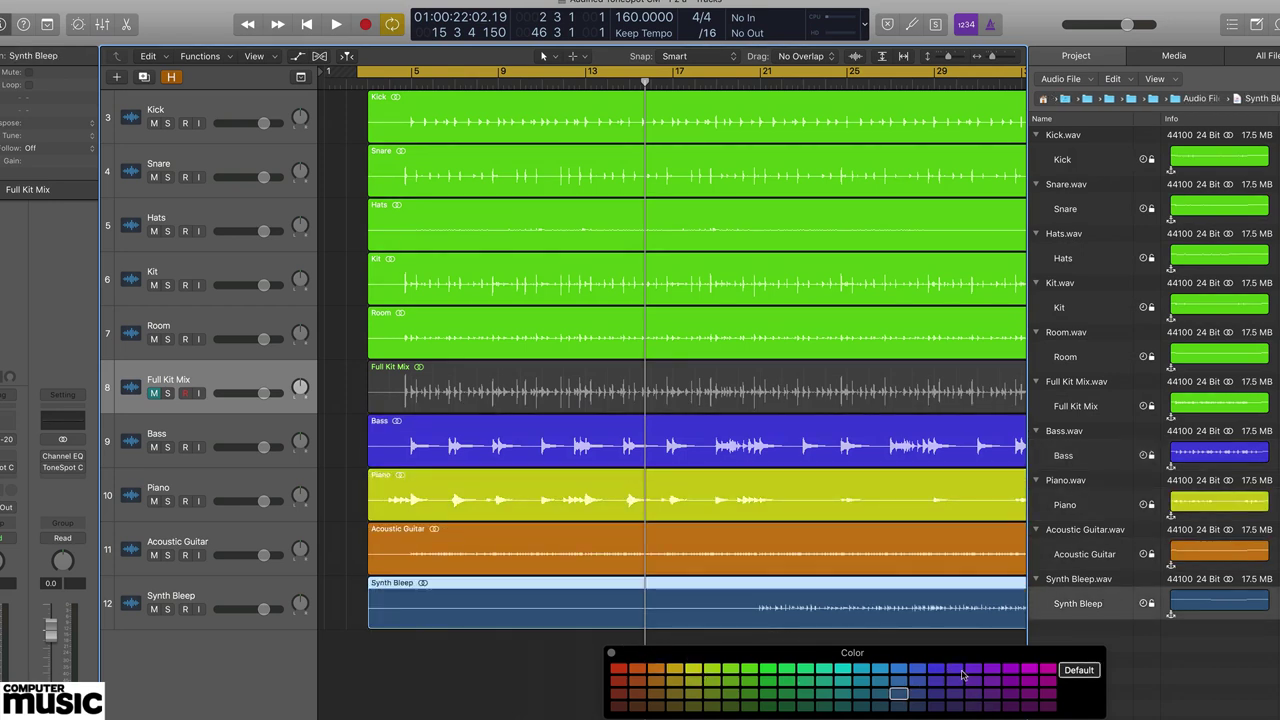
pyautogui.click(970, 670)
pyautogui.click(611, 654)
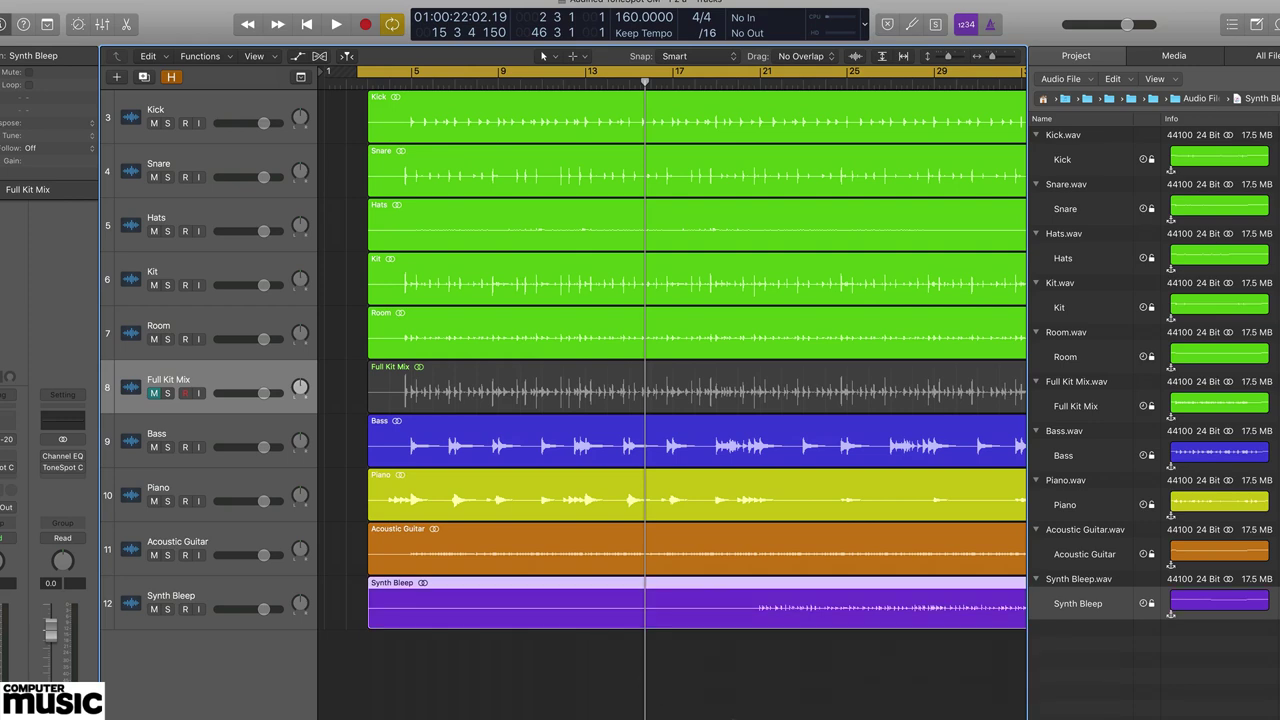
pyautogui.press('f')
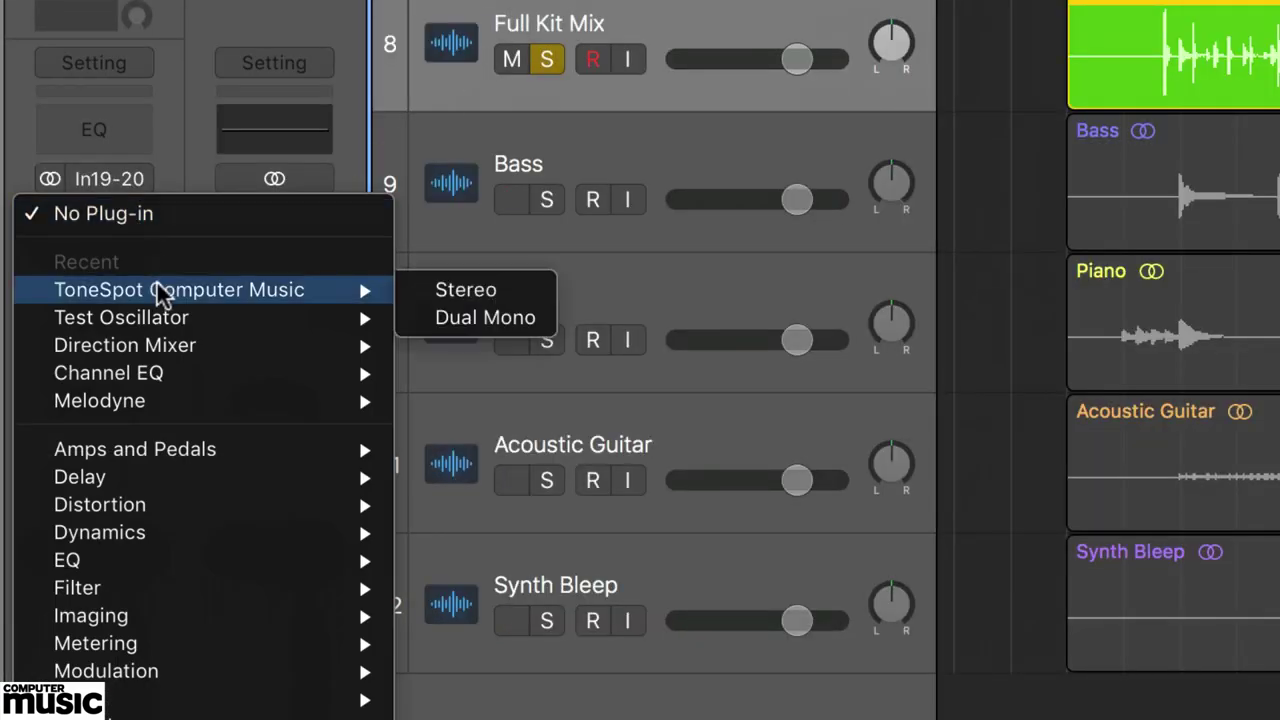
# Insert stereo ToneSpot Computer Music on Full Kit Mix and load the Drums > Bus Final Touch preset.
pyautogui.click(449, 294)
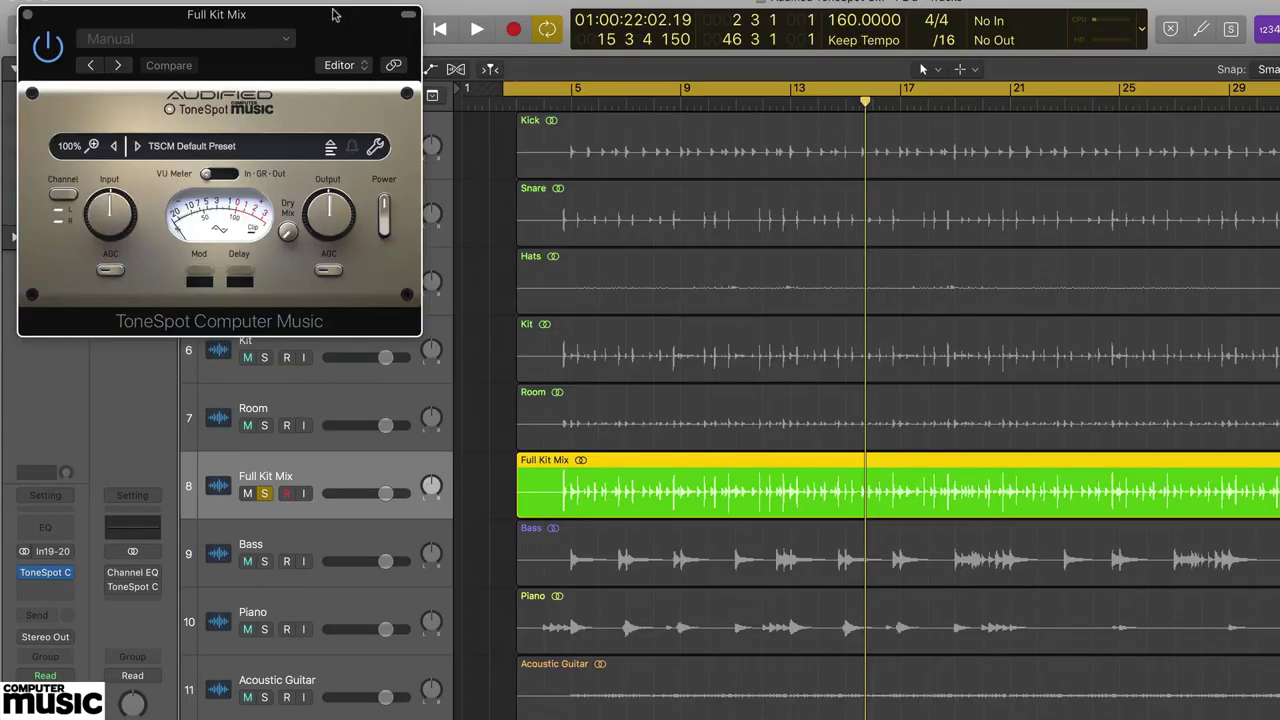
pyautogui.moveTo(333, 12); pyautogui.dragTo(1060, 340)
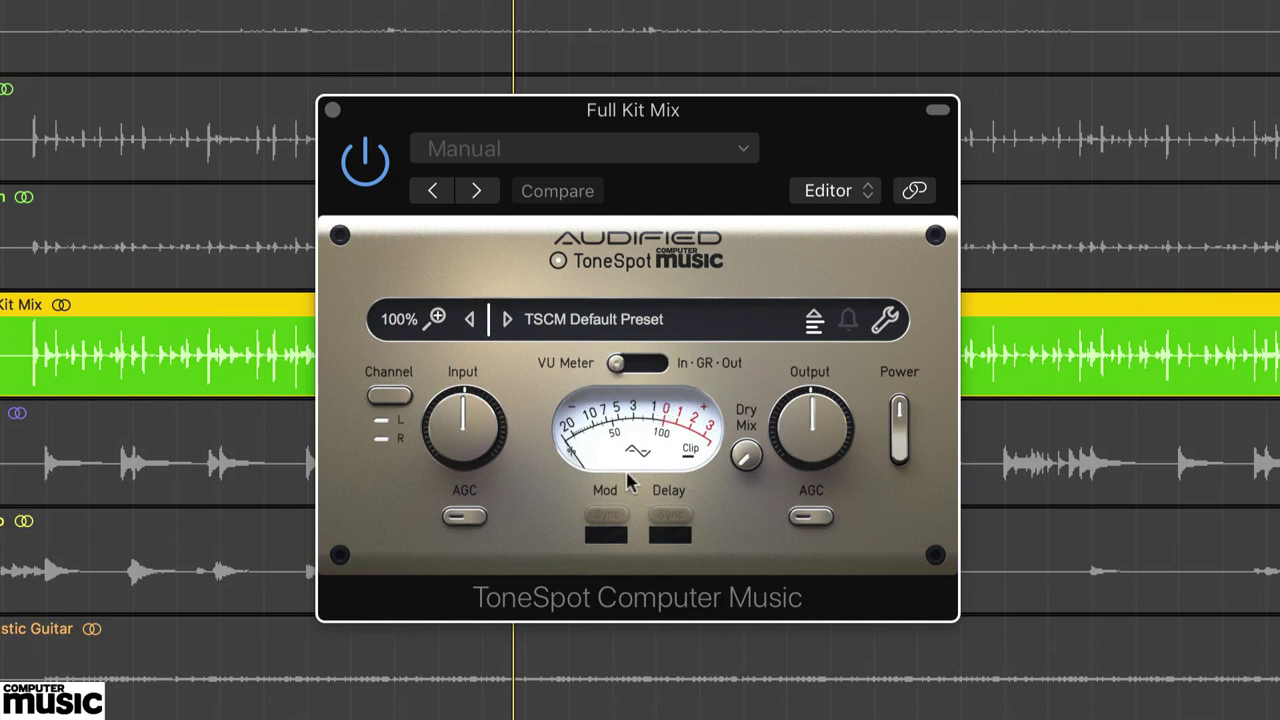
pyautogui.click(592, 322)
pyautogui.moveTo(604, 375)
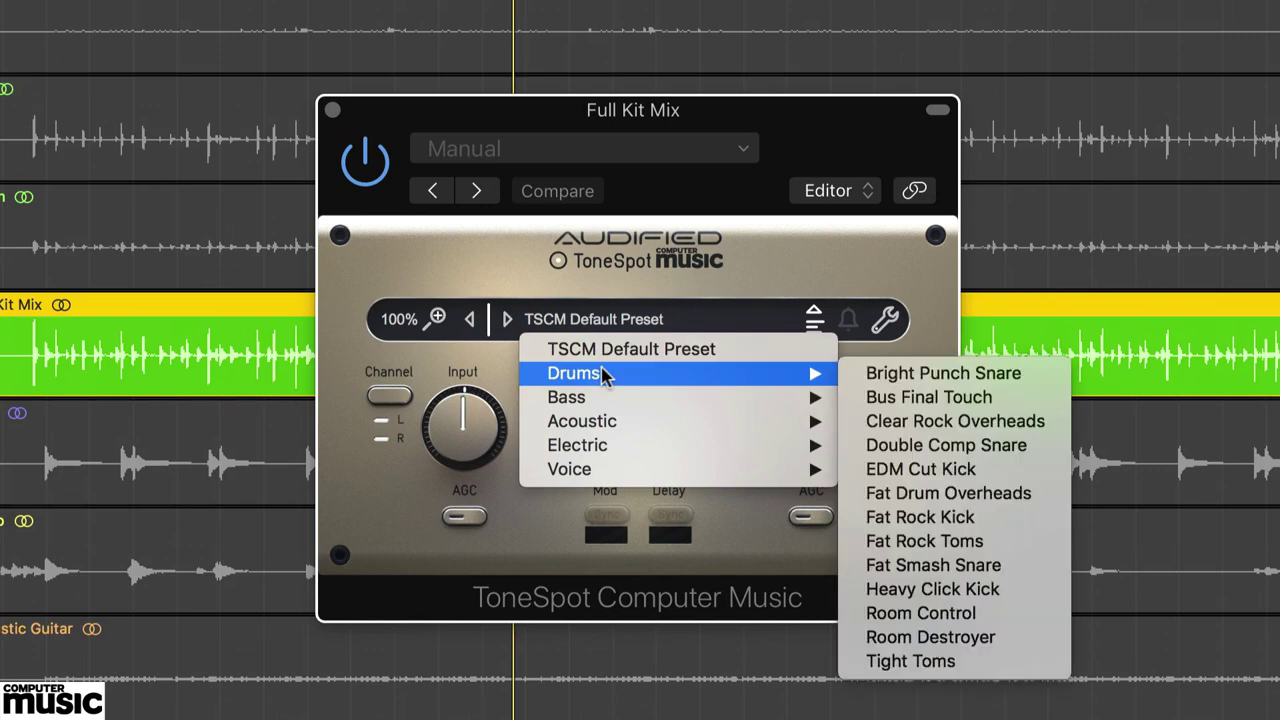
pyautogui.moveTo(596, 400)
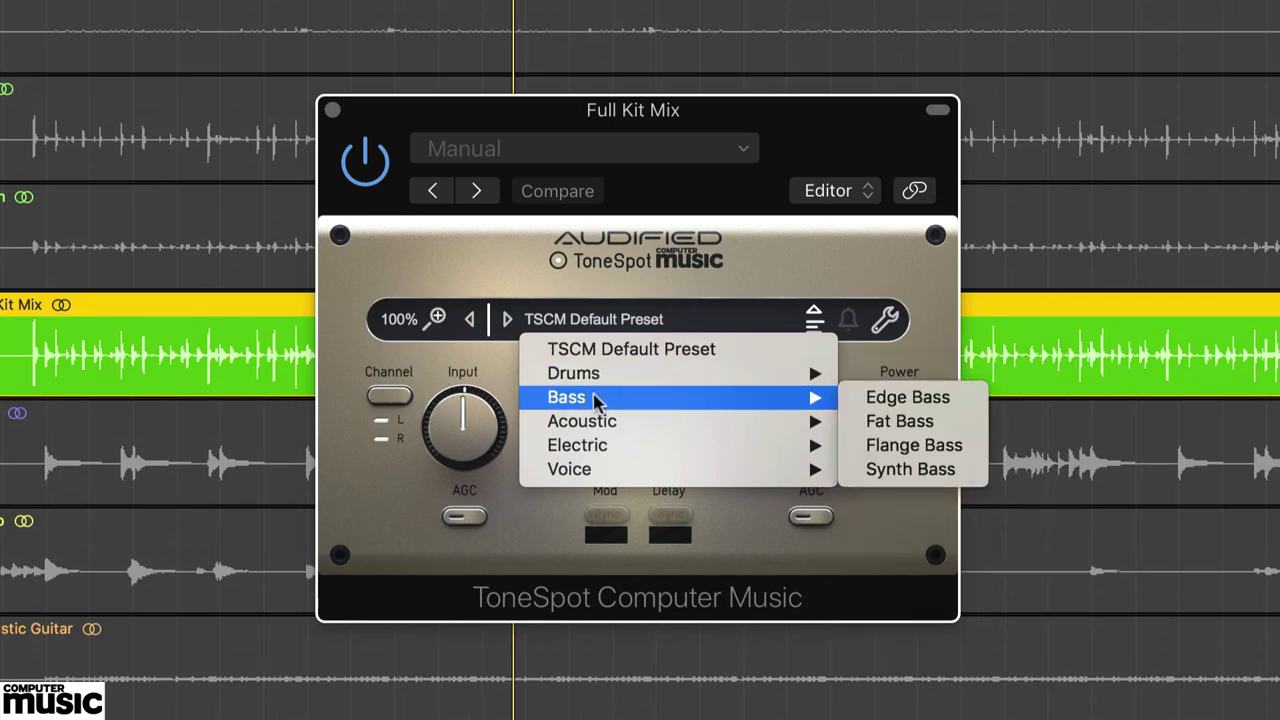
pyautogui.moveTo(597, 447)
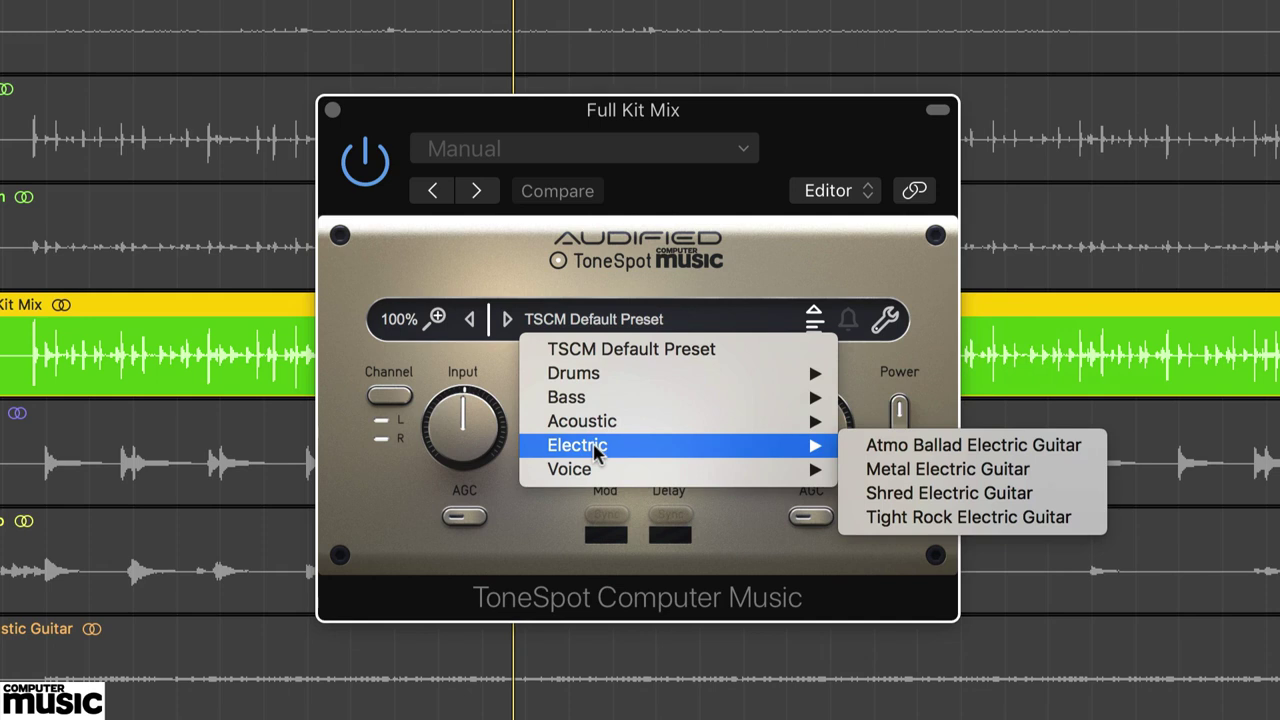
pyautogui.moveTo(595, 469)
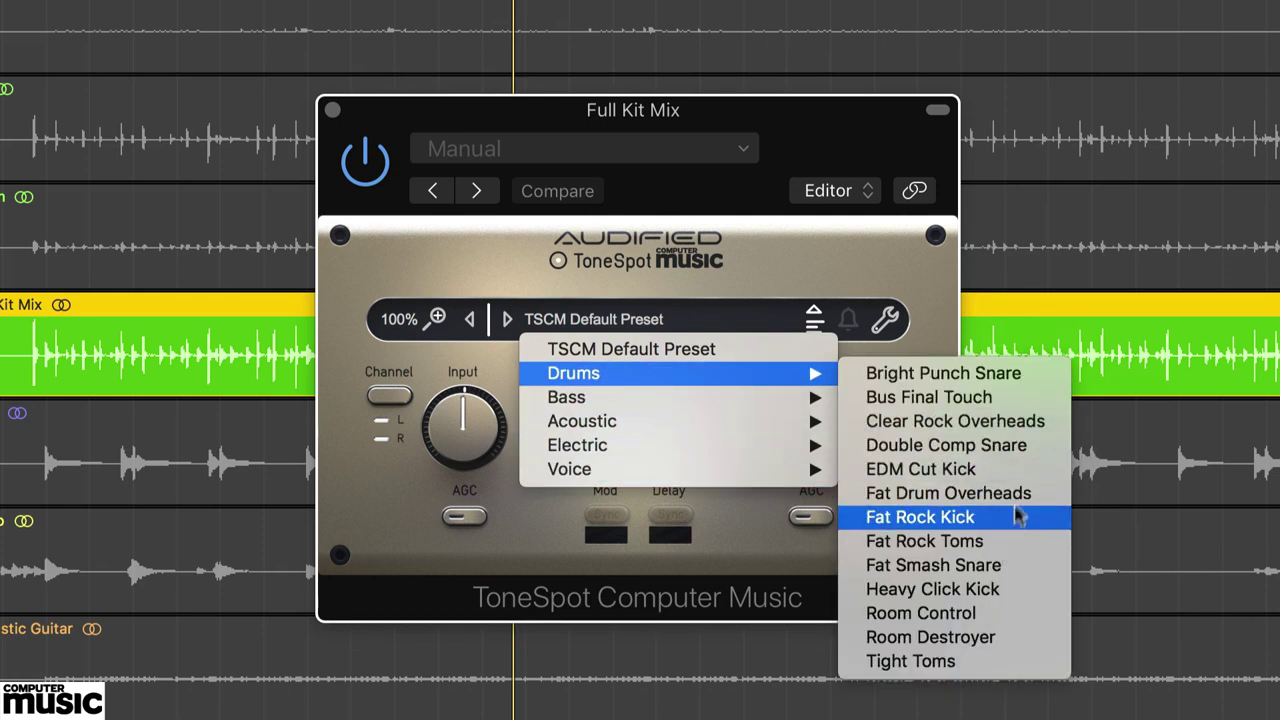
pyautogui.click(1016, 400)
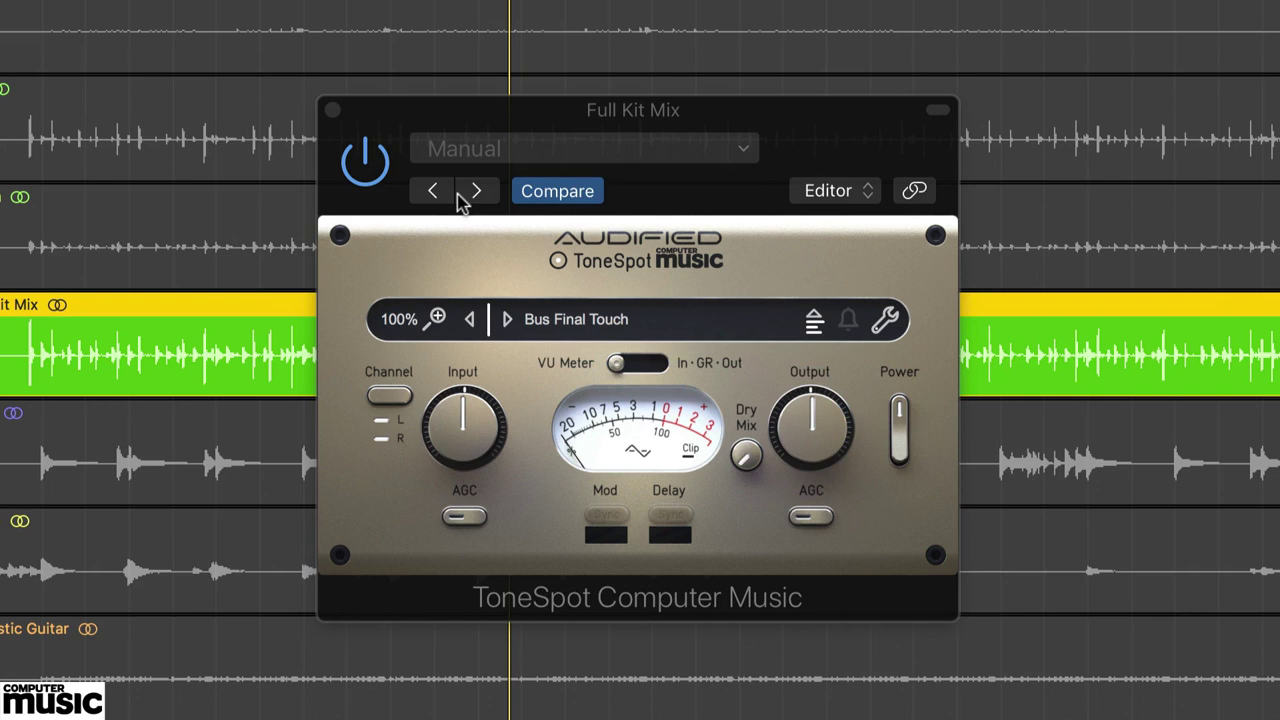
# Calibrate ToneSpot's reference level to -6.5 dBFS with the VU meter set to GR.
pyautogui.click(886, 319)
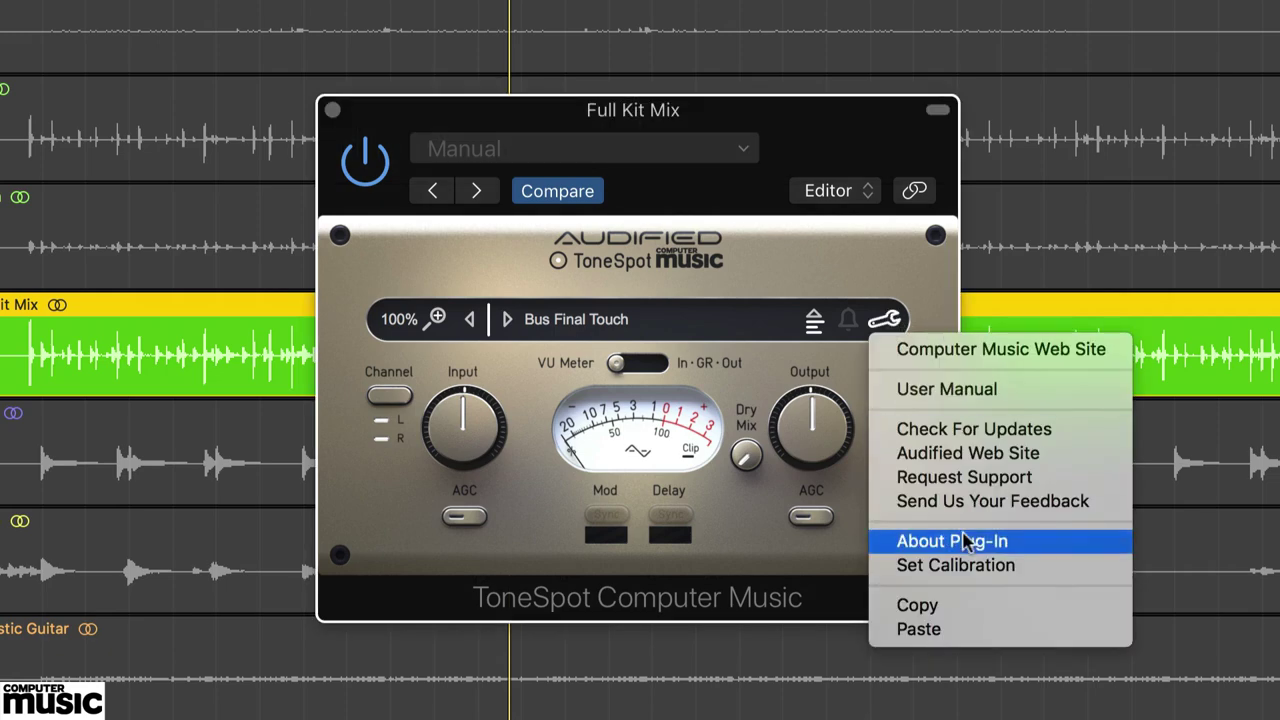
pyautogui.click(968, 566)
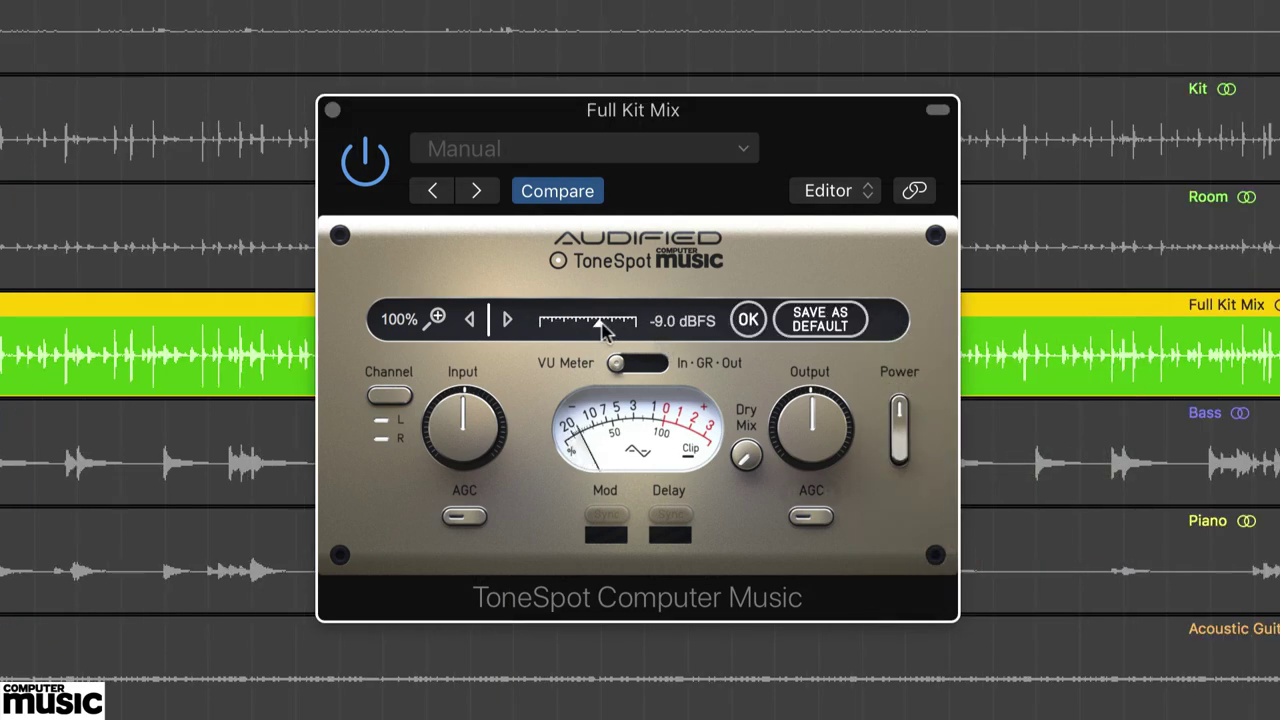
pyautogui.moveTo(598, 324); pyautogui.dragTo(637, 335)
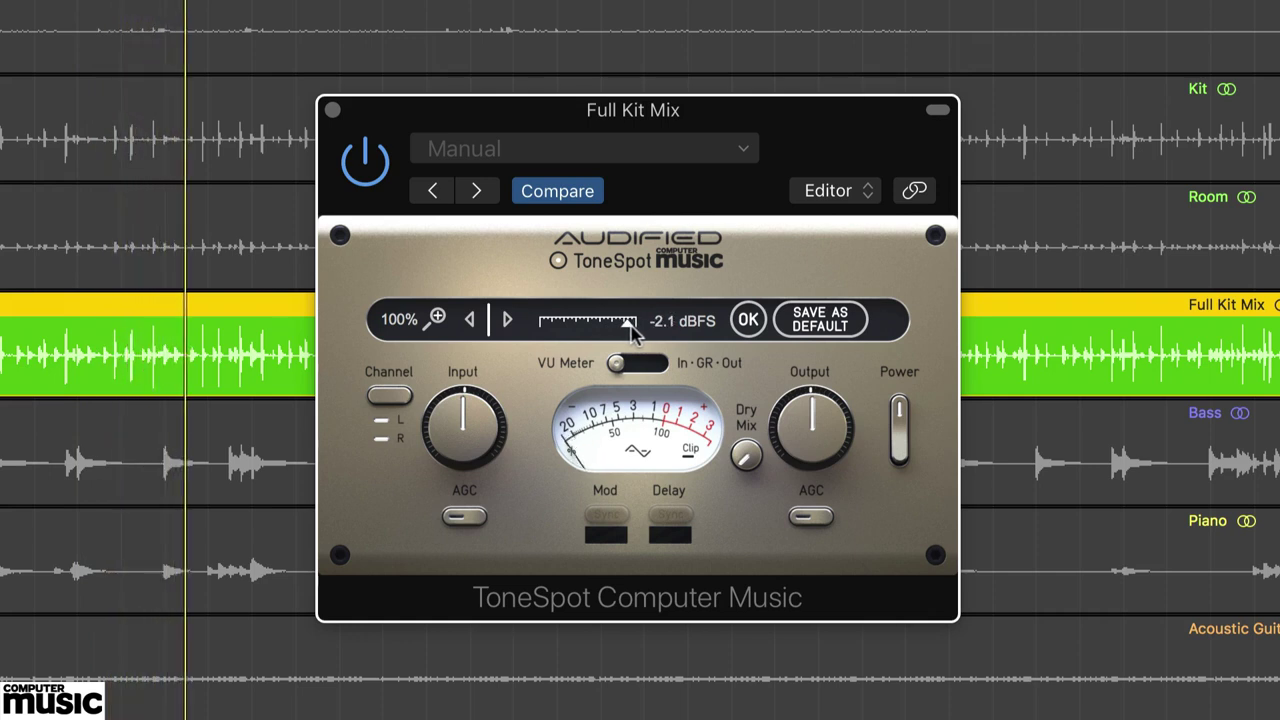
pyautogui.moveTo(630, 330)
pyautogui.mouseDown()
pyautogui.moveTo(562, 333)
pyautogui.moveTo(615, 333)
pyautogui.mouseUp()
pyautogui.click(637, 363)
pyautogui.press('Return')
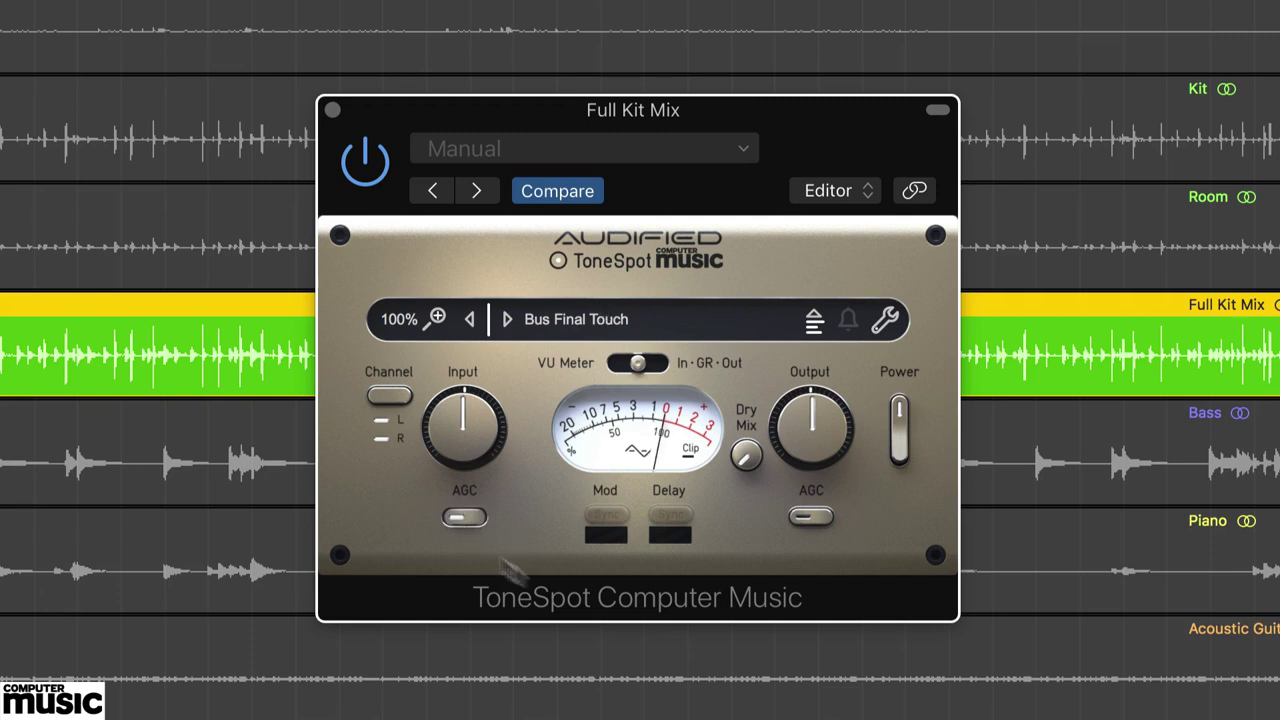
# Enable ToneSpot's output AGC and, during drum playback, raise the input gain to 0.5 dB.
pyautogui.click(809, 518)
pyautogui.press('space')
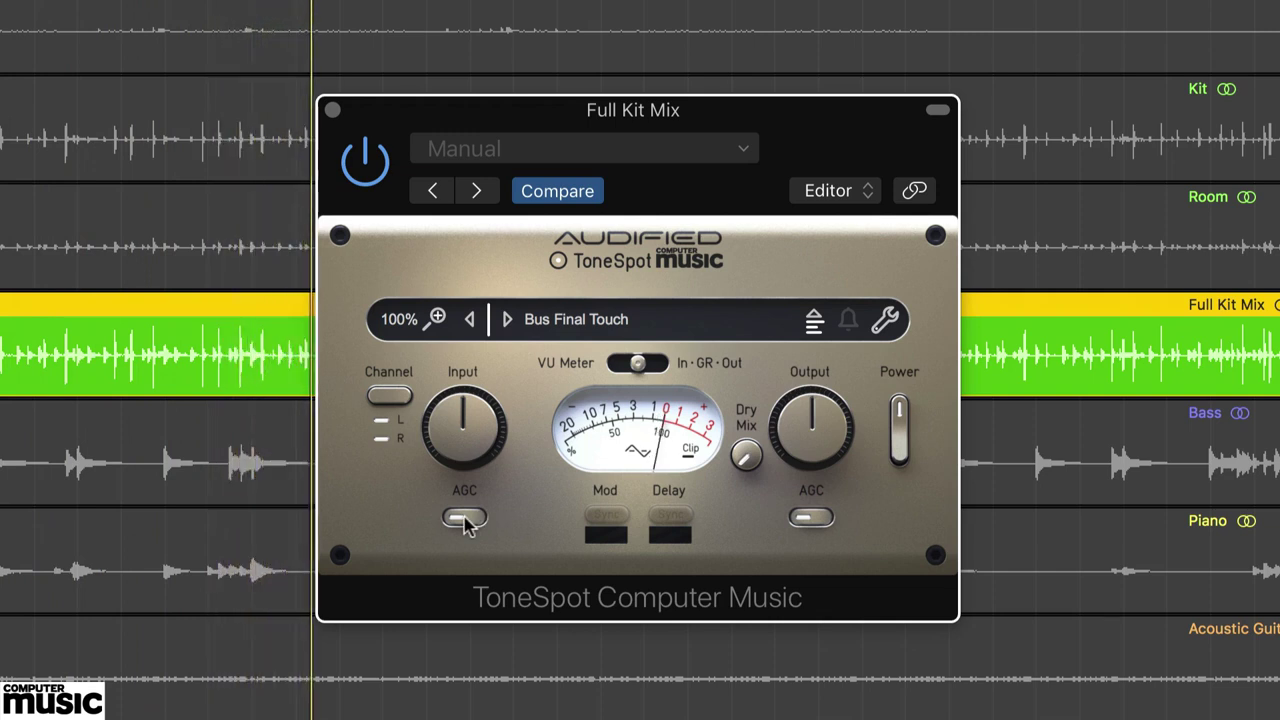
pyautogui.moveTo(463, 428); pyautogui.dragTo(460, 402)
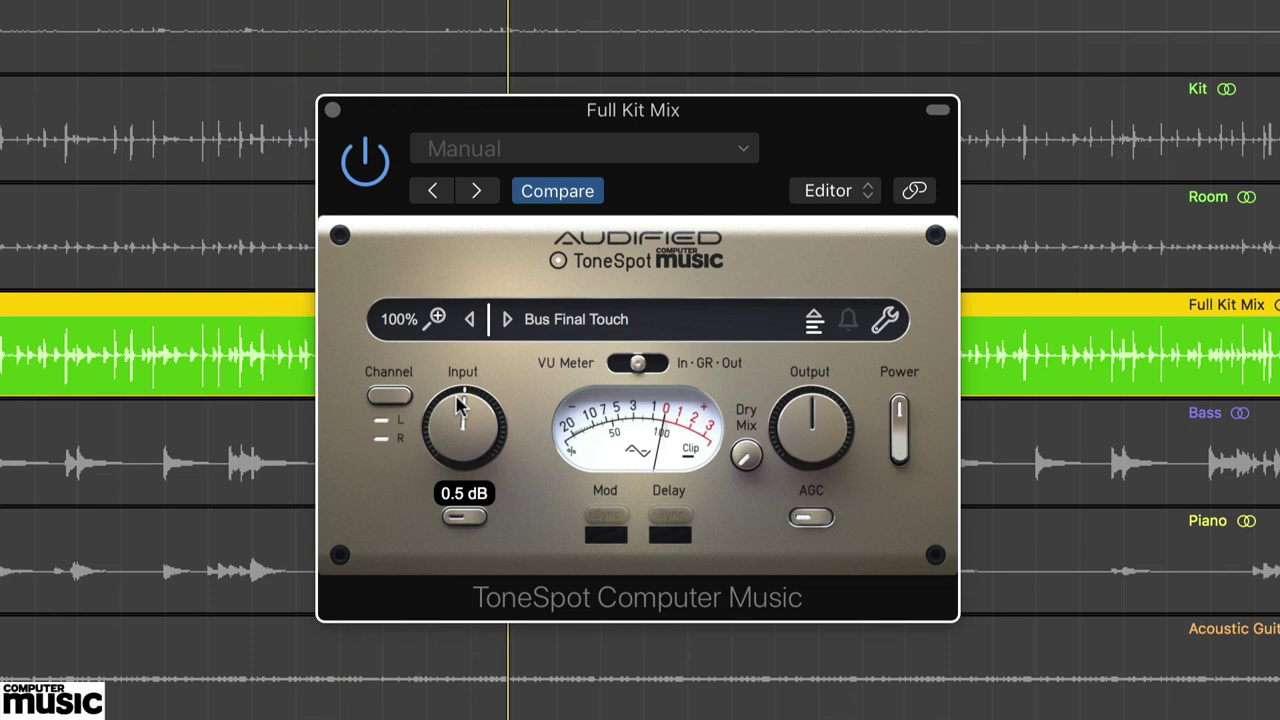
# Try ToneSpot window scales of 50% and 150%, settling on 125%.
pyautogui.click(438, 319)
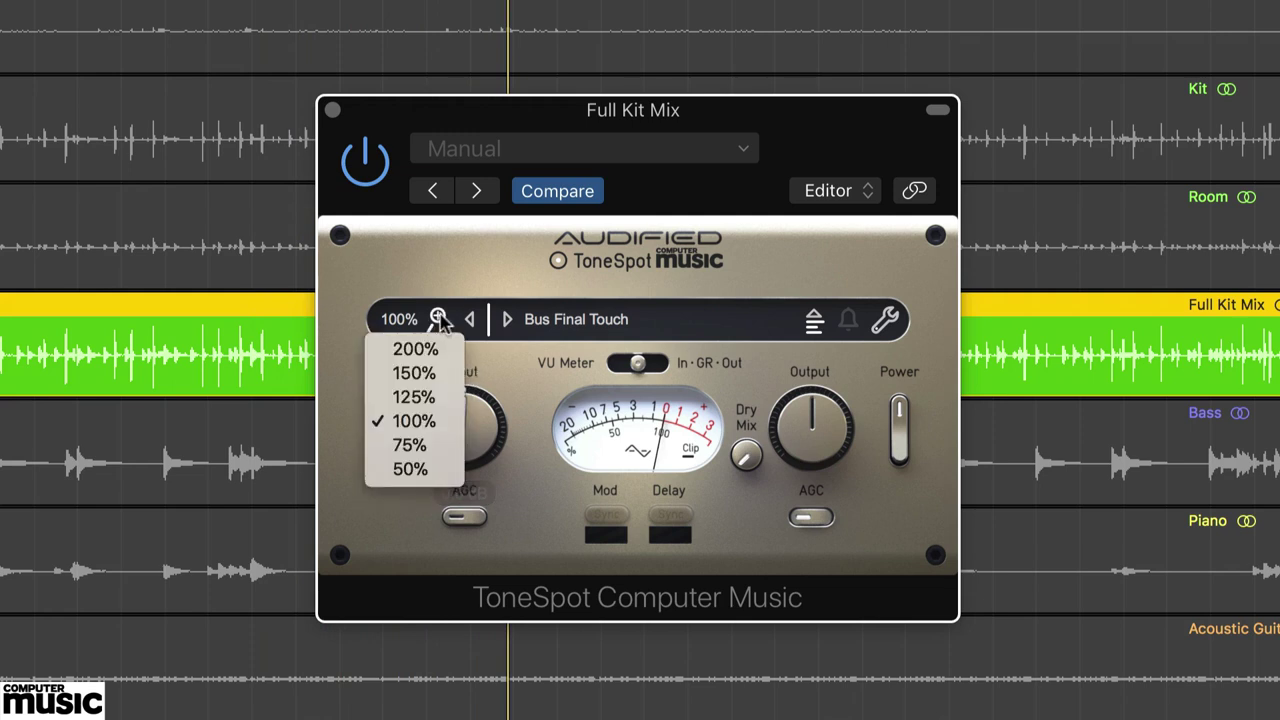
pyautogui.click(405, 466)
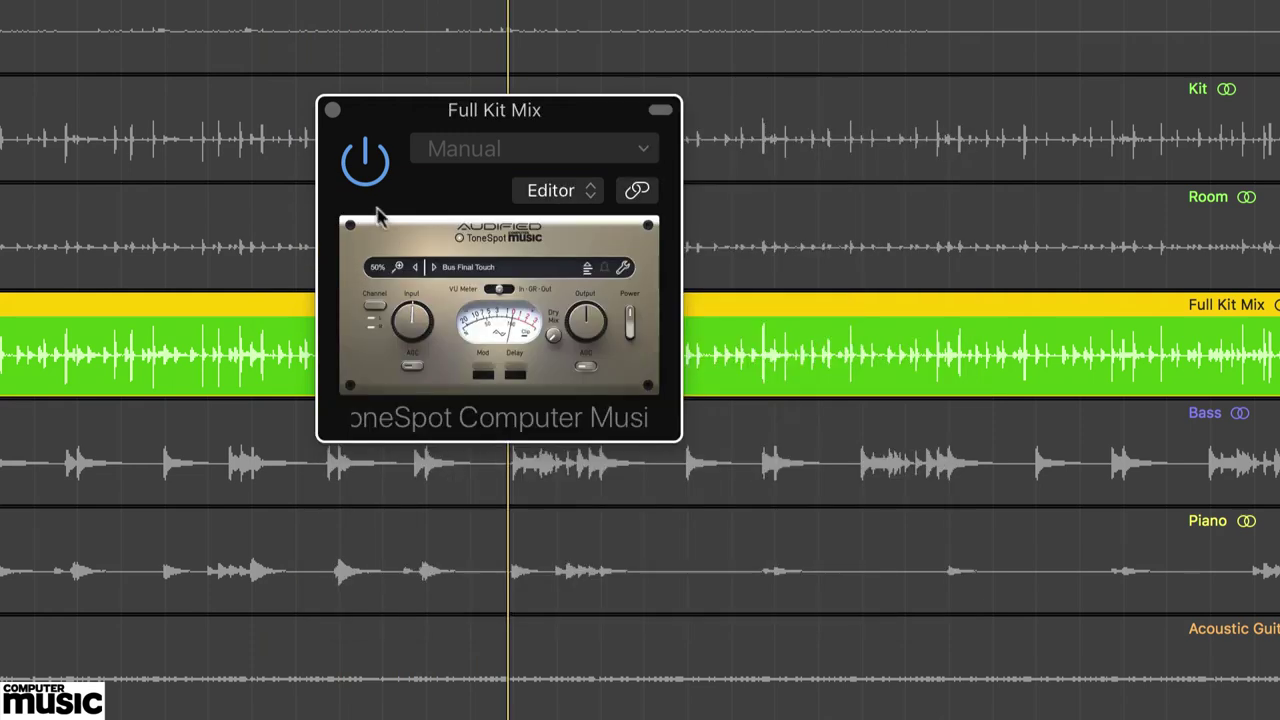
pyautogui.click(397, 268)
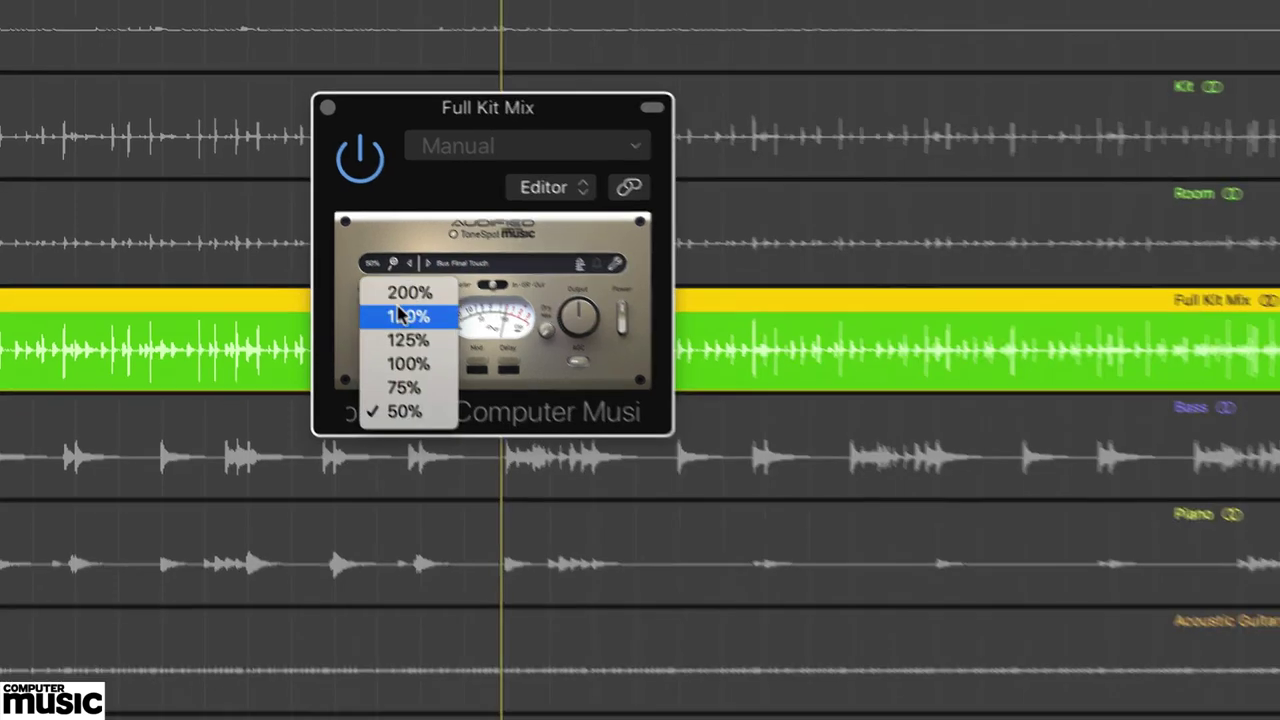
pyautogui.click(395, 316)
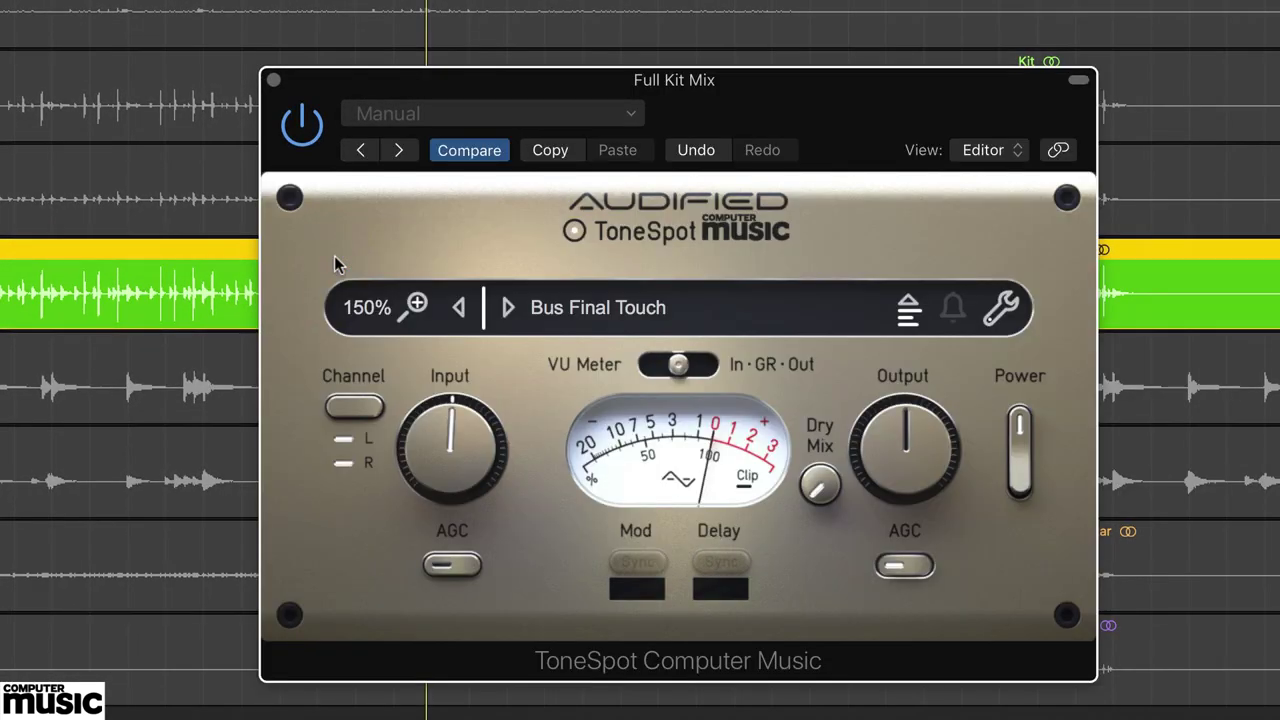
pyautogui.click(368, 307)
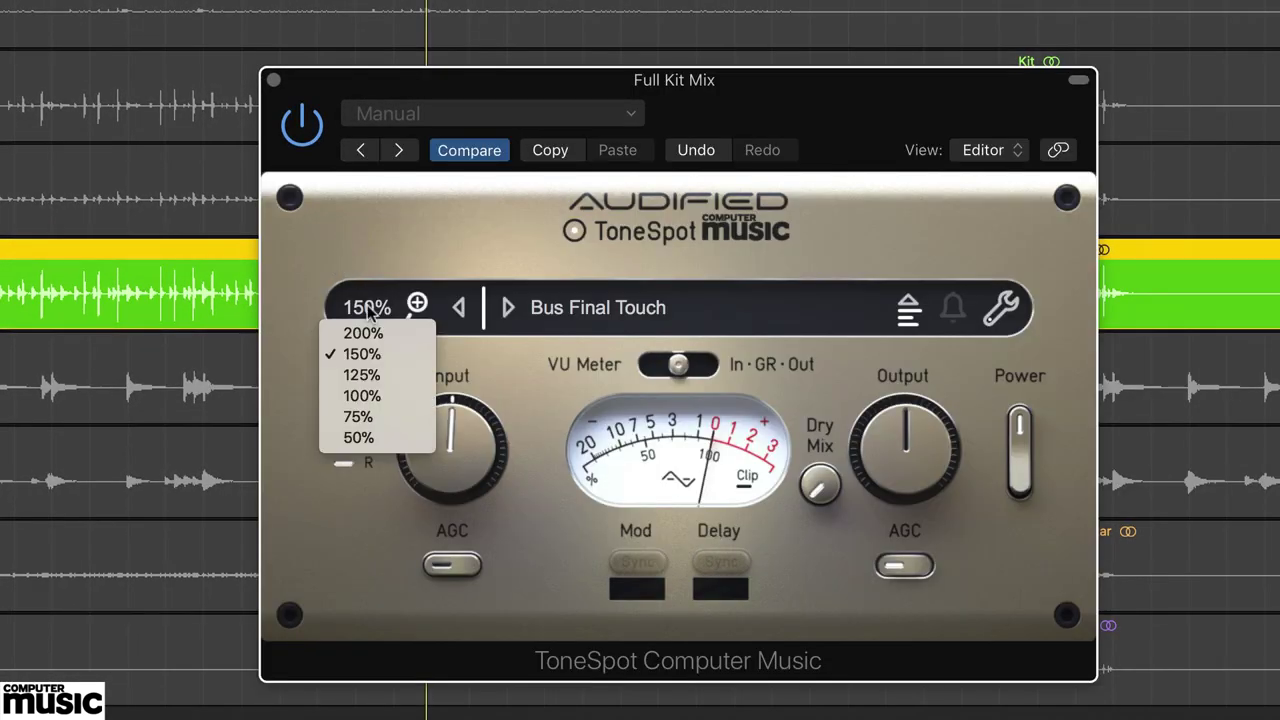
pyautogui.click(362, 375)
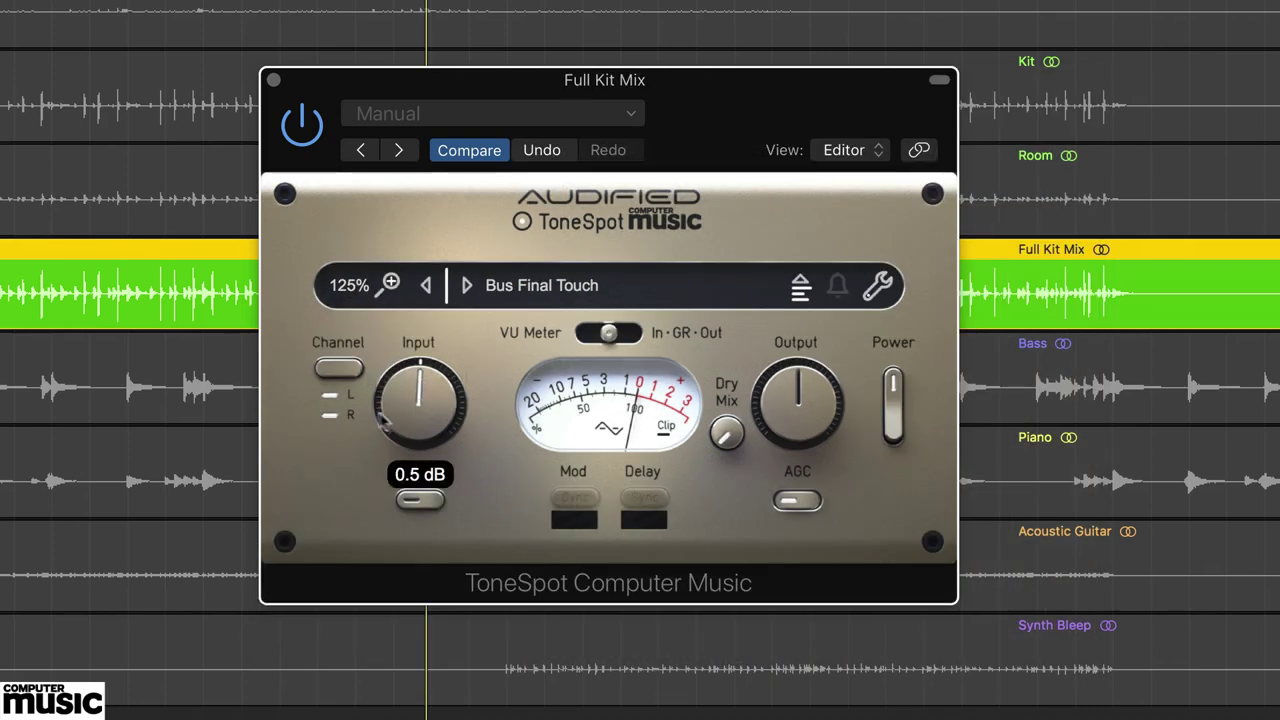
# Toggle ToneSpot to left-channel processing and back, and set the VU meter to In.
pyautogui.click(350, 372)
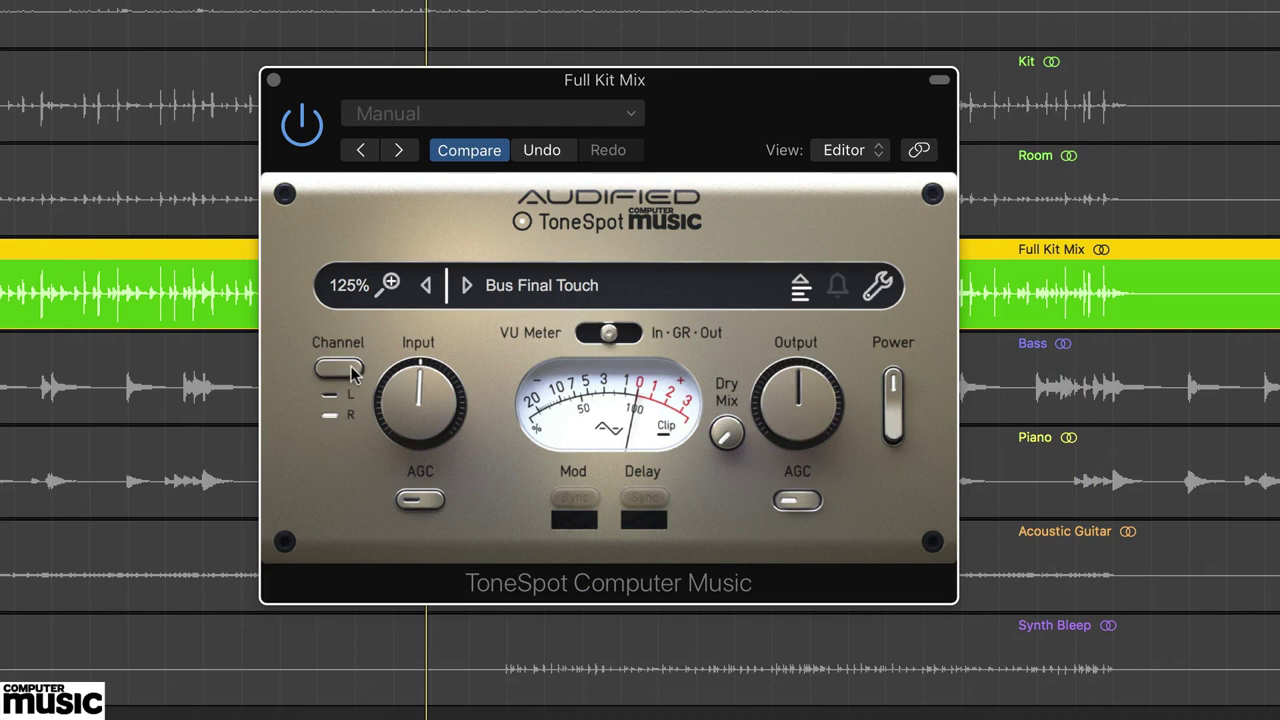
pyautogui.click(350, 372)
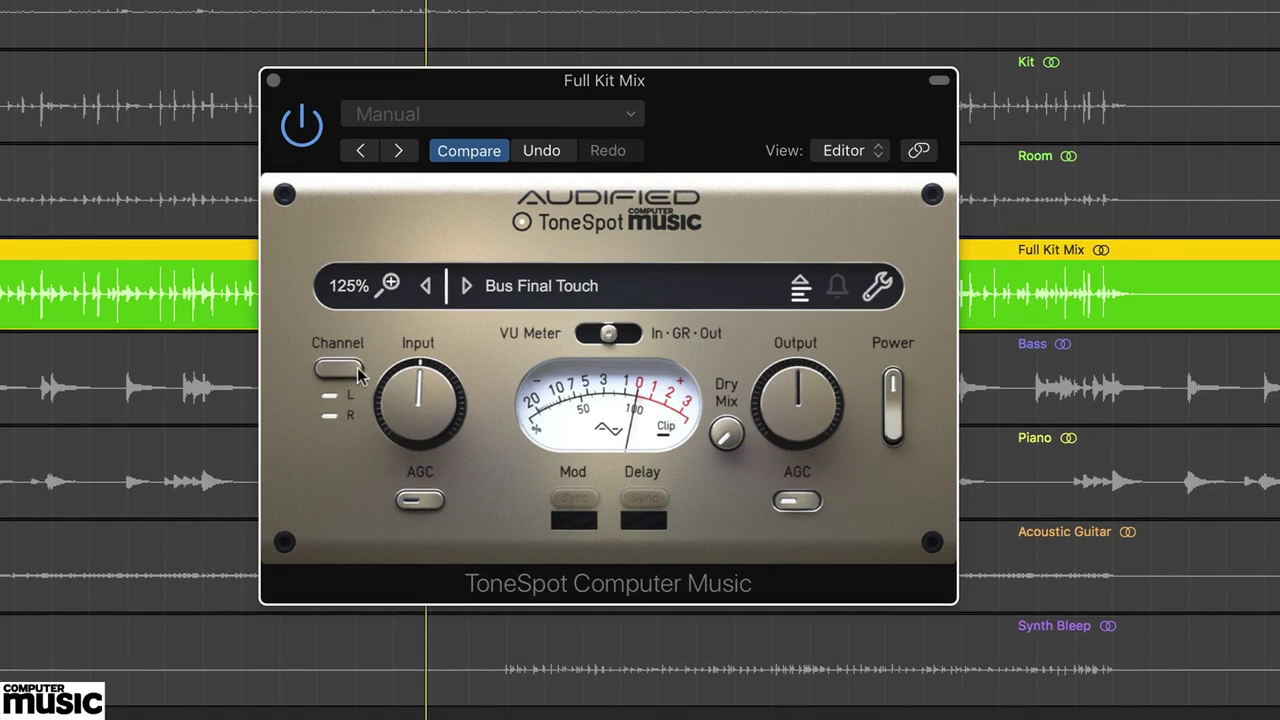
pyautogui.click(587, 336)
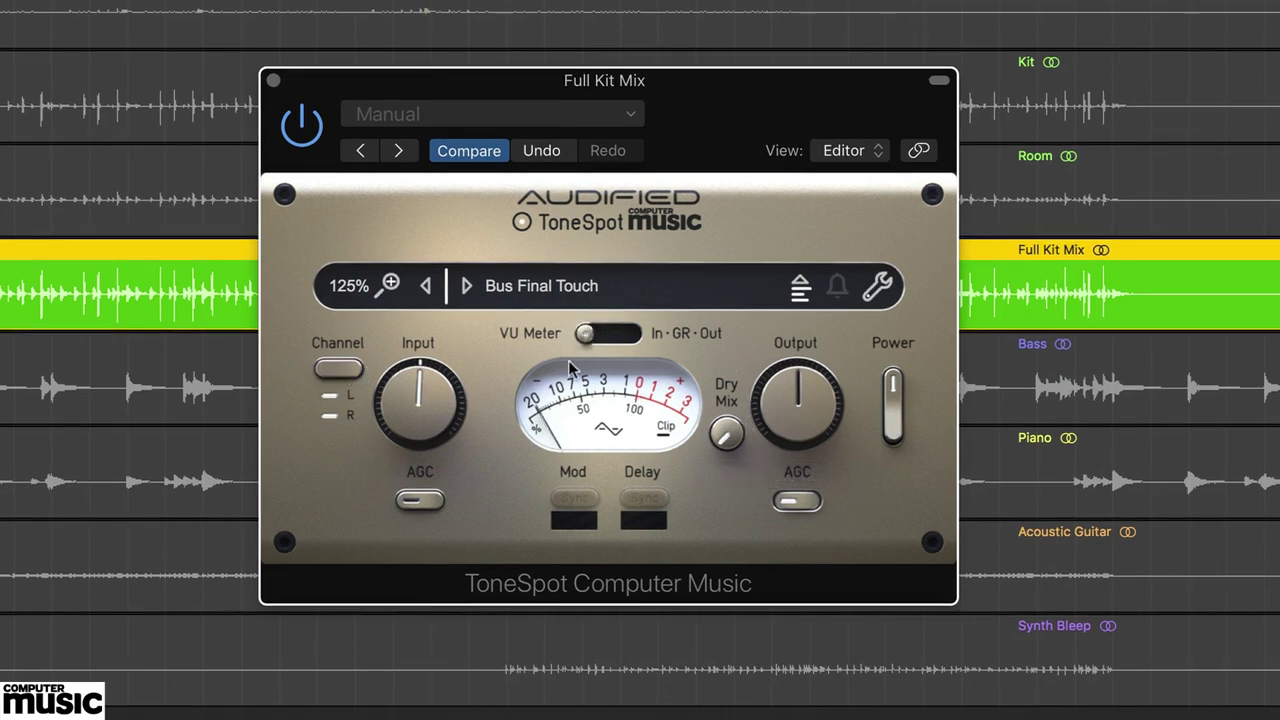
# Load the Modern Arp Acoustic Guitar preset with Mod rate 1/4T and Delay 1/8T.
pyautogui.click(560, 286)
pyautogui.moveTo(529, 371)
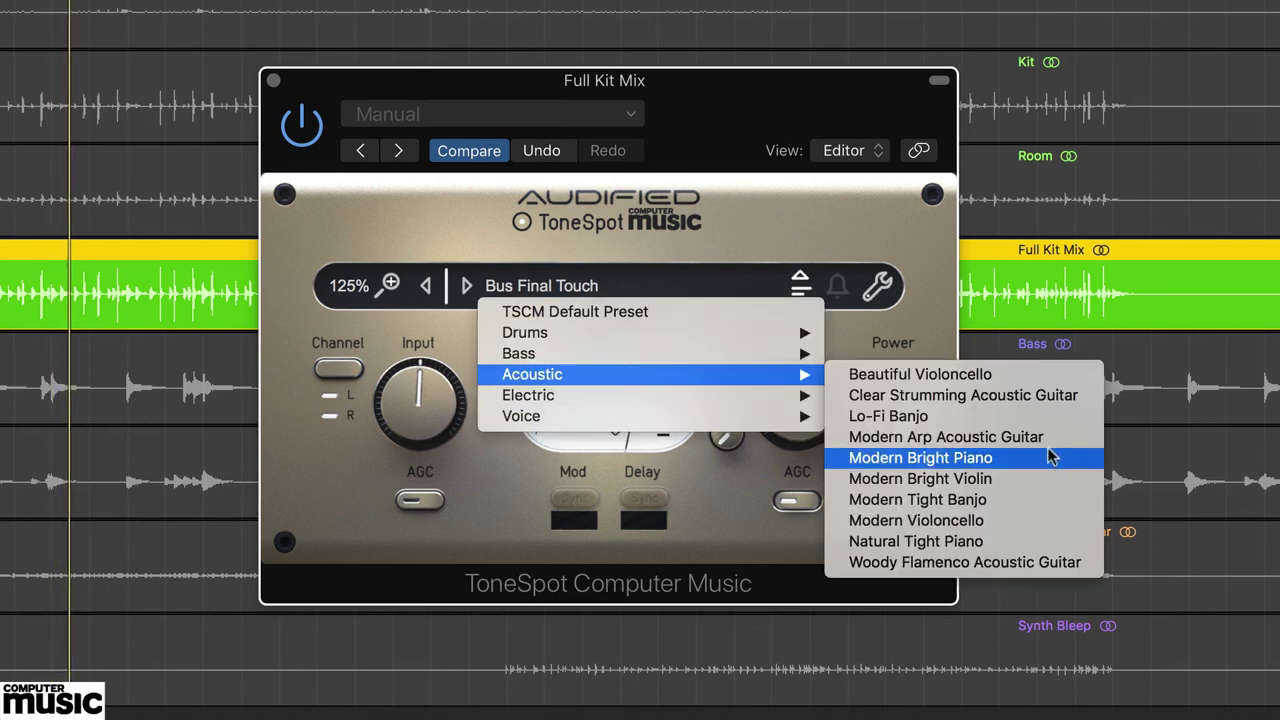
pyautogui.click(1040, 434)
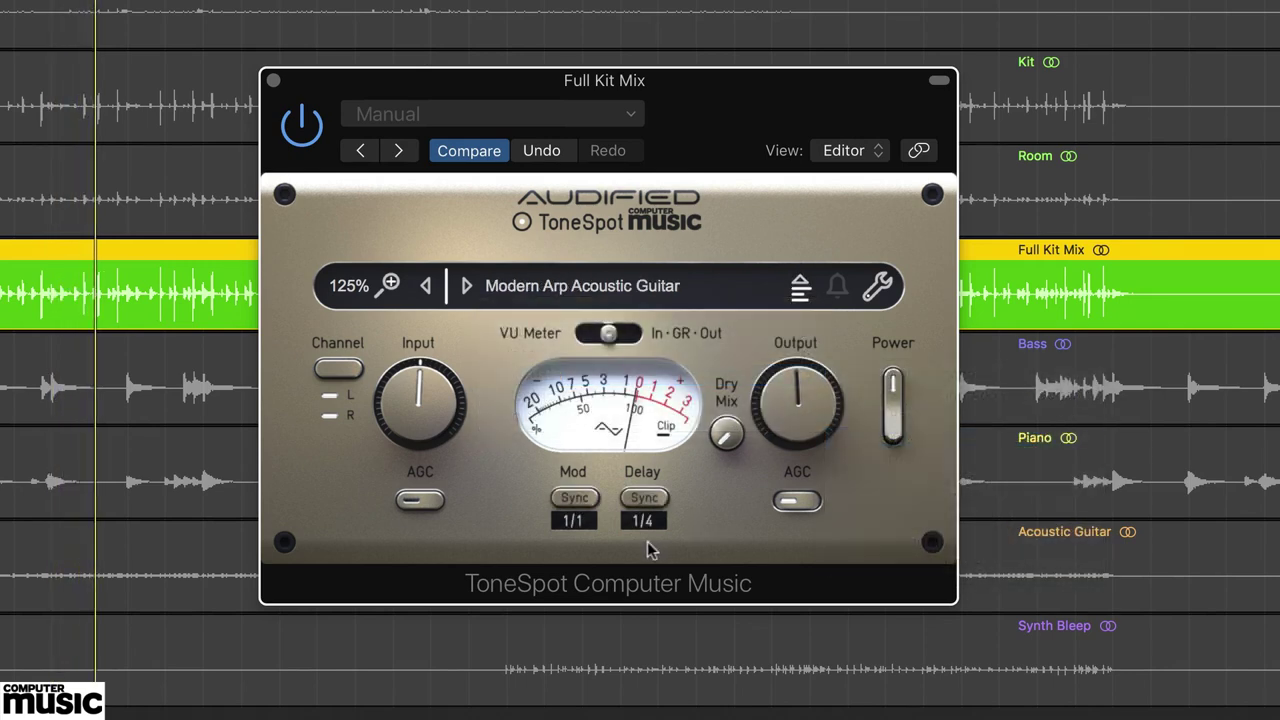
pyautogui.click(572, 520)
pyautogui.click(592, 608)
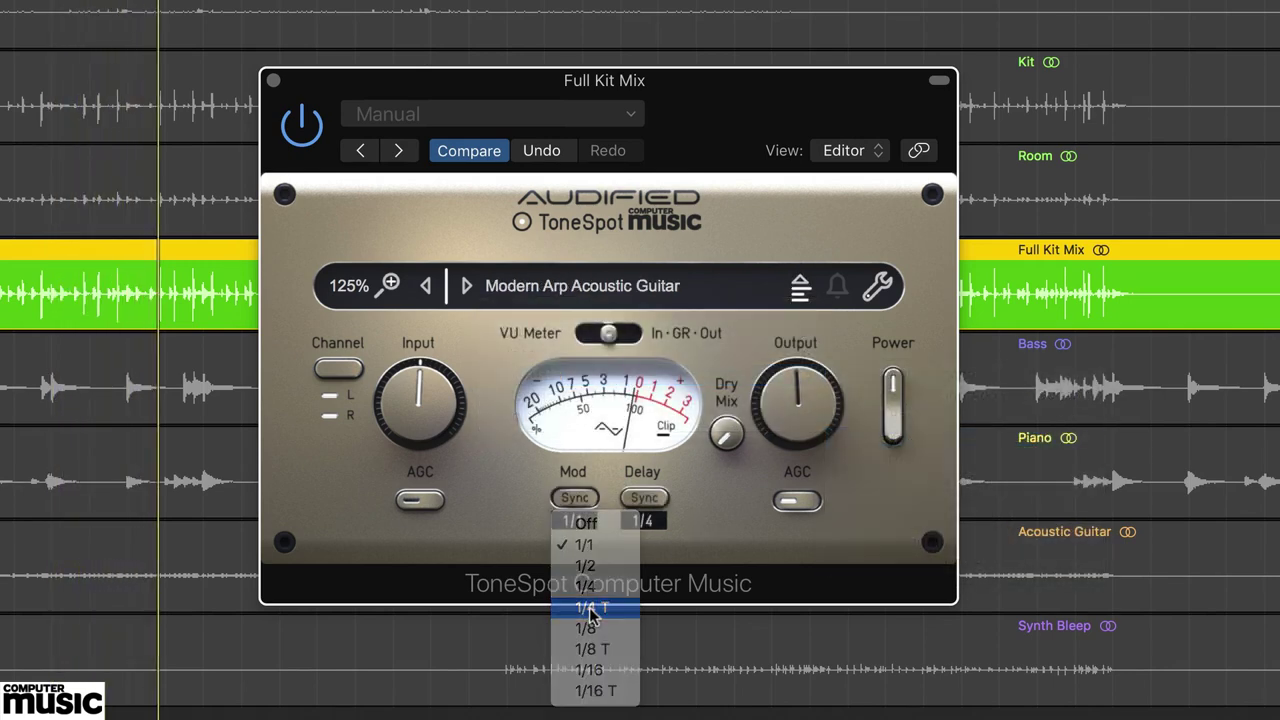
pyautogui.click(644, 521)
pyautogui.click(657, 650)
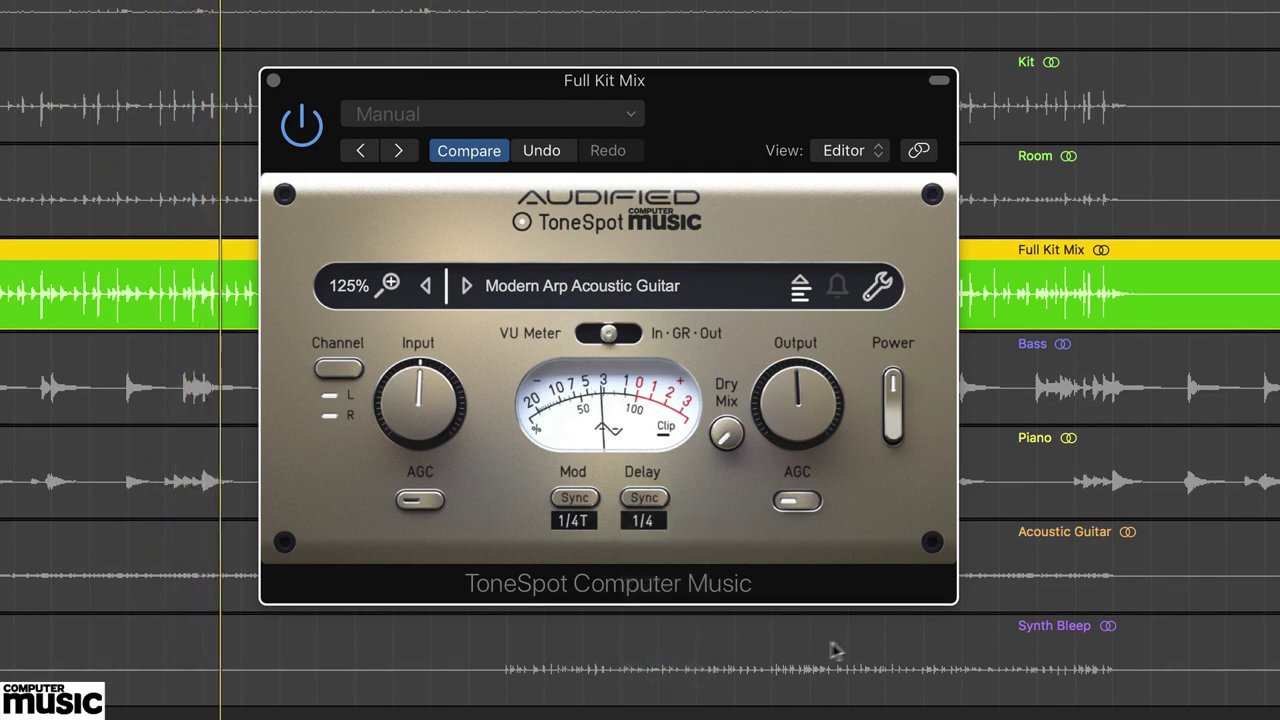
# Sweep the Full Kit Mix ToneSpot Dry Mix up to 100% and back to 46.6%.
pyautogui.moveTo(735, 453); pyautogui.dragTo(735, 295)
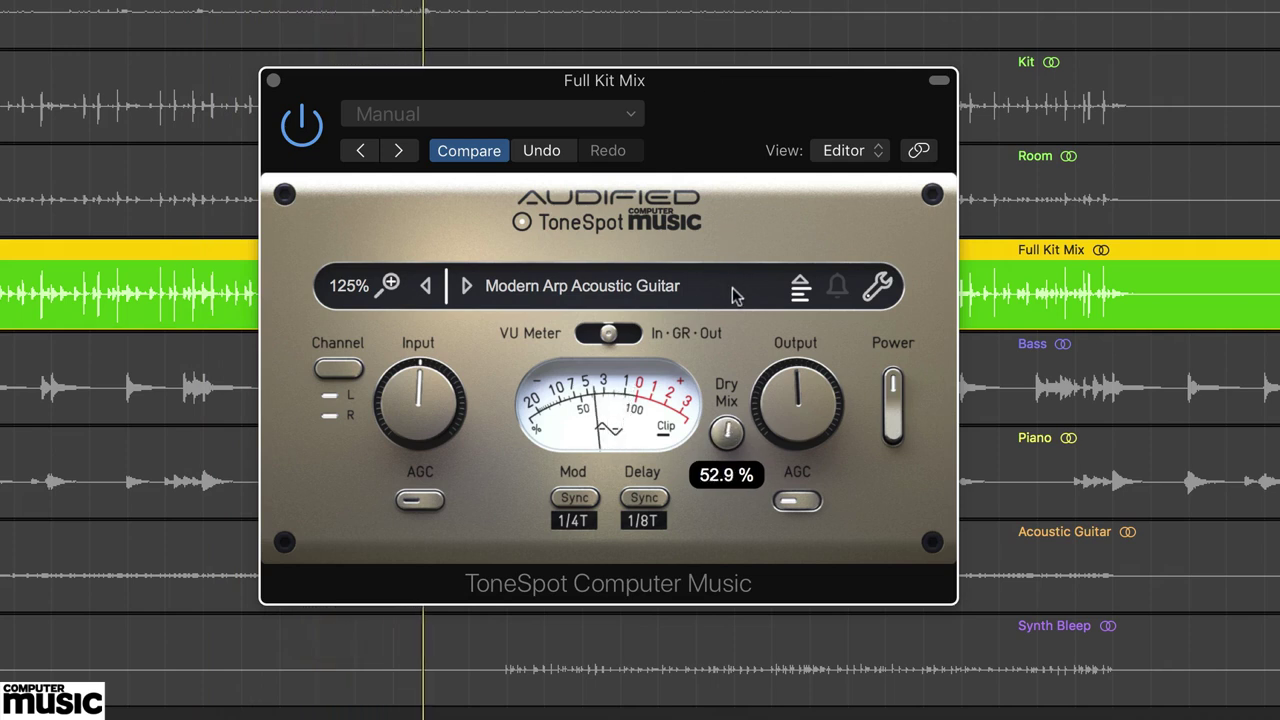
pyautogui.moveTo(735, 295); pyautogui.dragTo(734, 328)
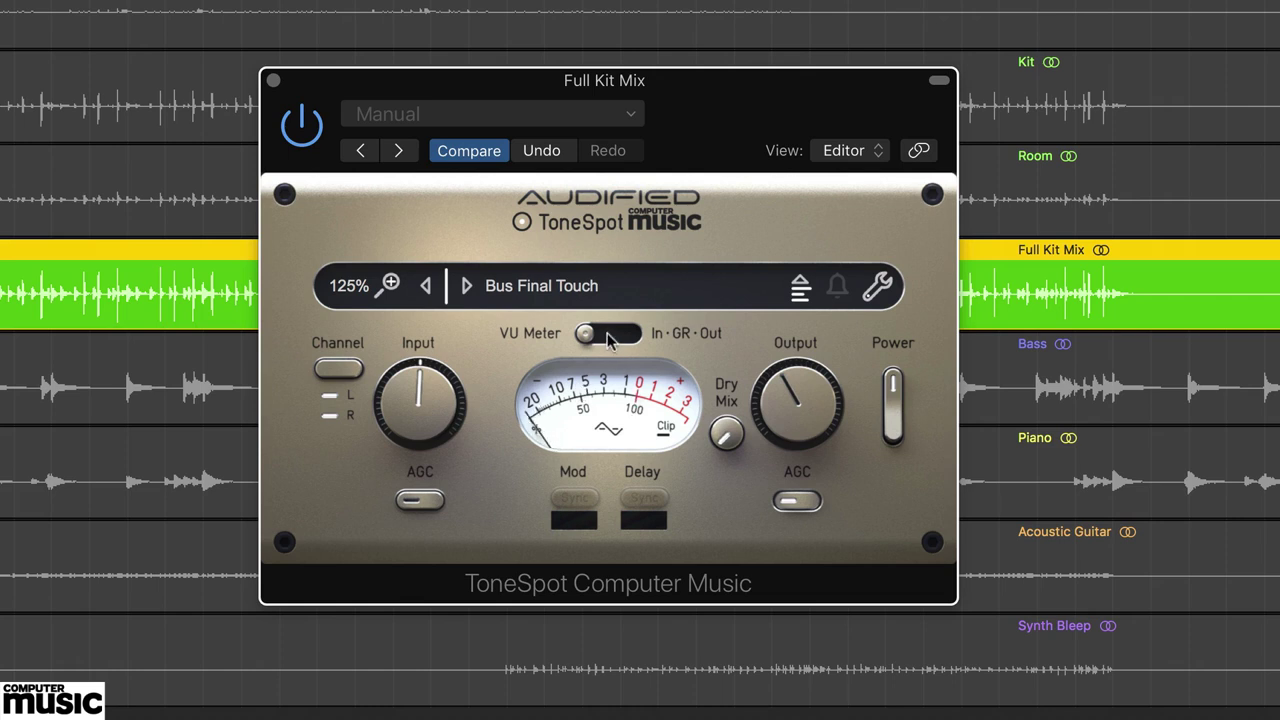
# Compare Bus Final Touch against Clear Rock Overheads, adjusting input between 9.8 and 7.9 dB.
pyautogui.moveTo(419, 402); pyautogui.dragTo(398, 342)
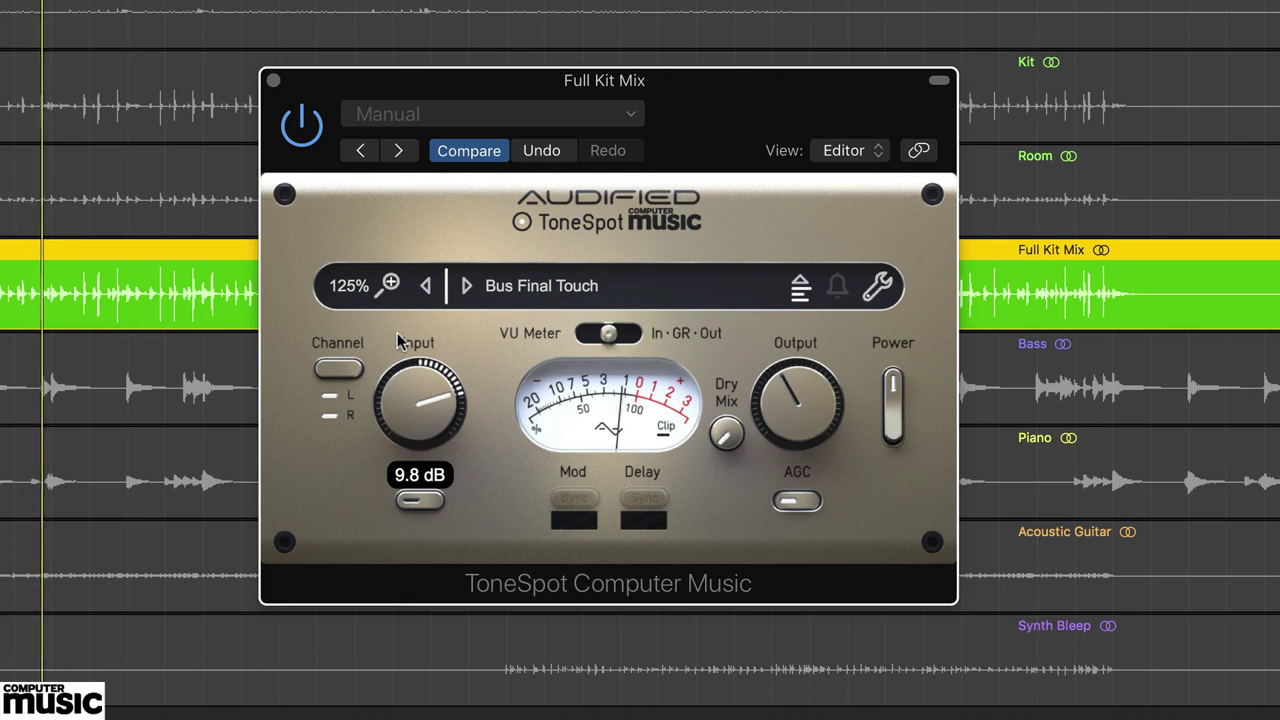
pyautogui.click(466, 287)
pyautogui.moveTo(417, 407); pyautogui.dragTo(420, 413)
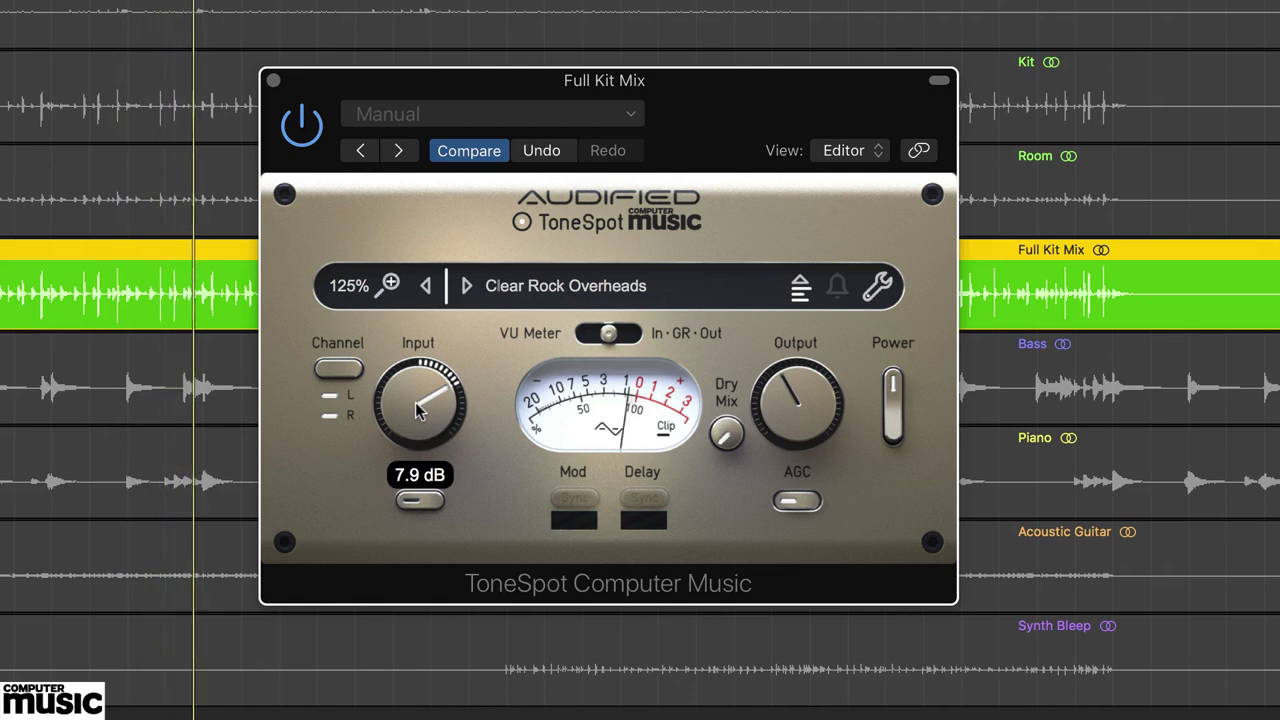
pyautogui.click(426, 287)
# Retry Clear Rock Overheads, undo back to Bus Final Touch, and lower input to 4.6 dB.
pyautogui.moveTo(420, 394)
pyautogui.moveTo(420, 394); pyautogui.dragTo(419, 371)
pyautogui.click(466, 286)
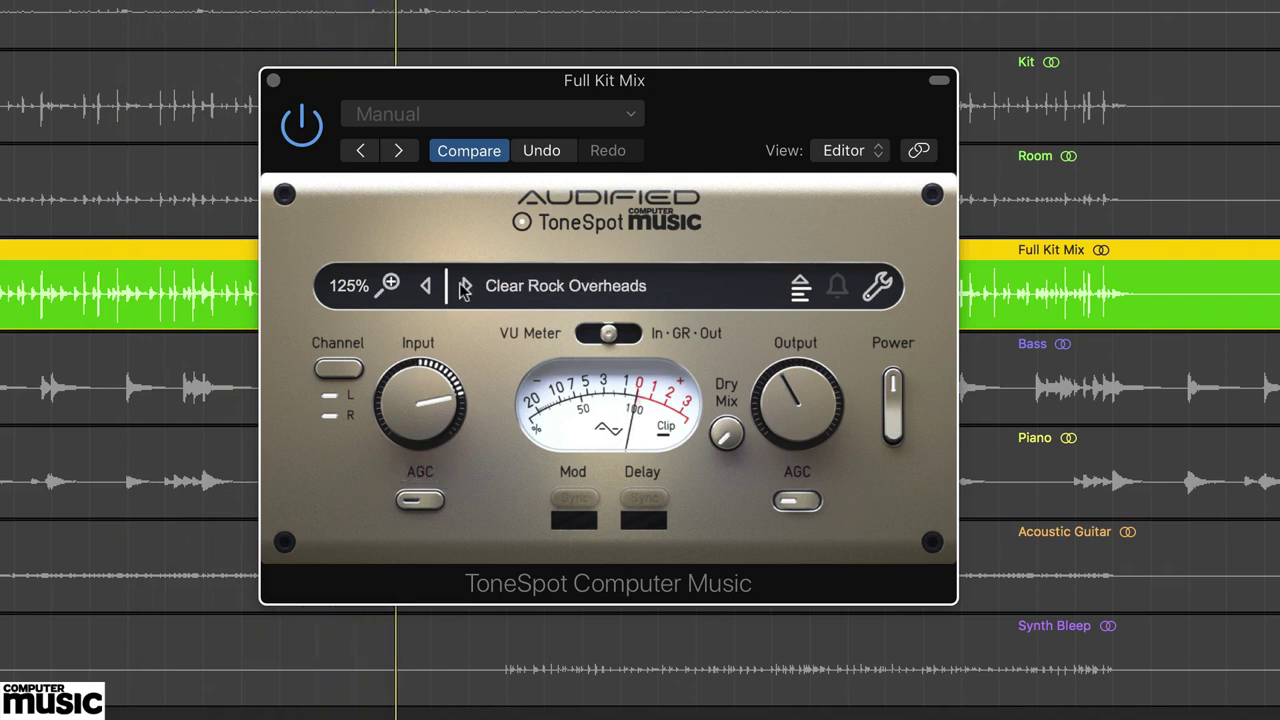
pyautogui.moveTo(420, 412)
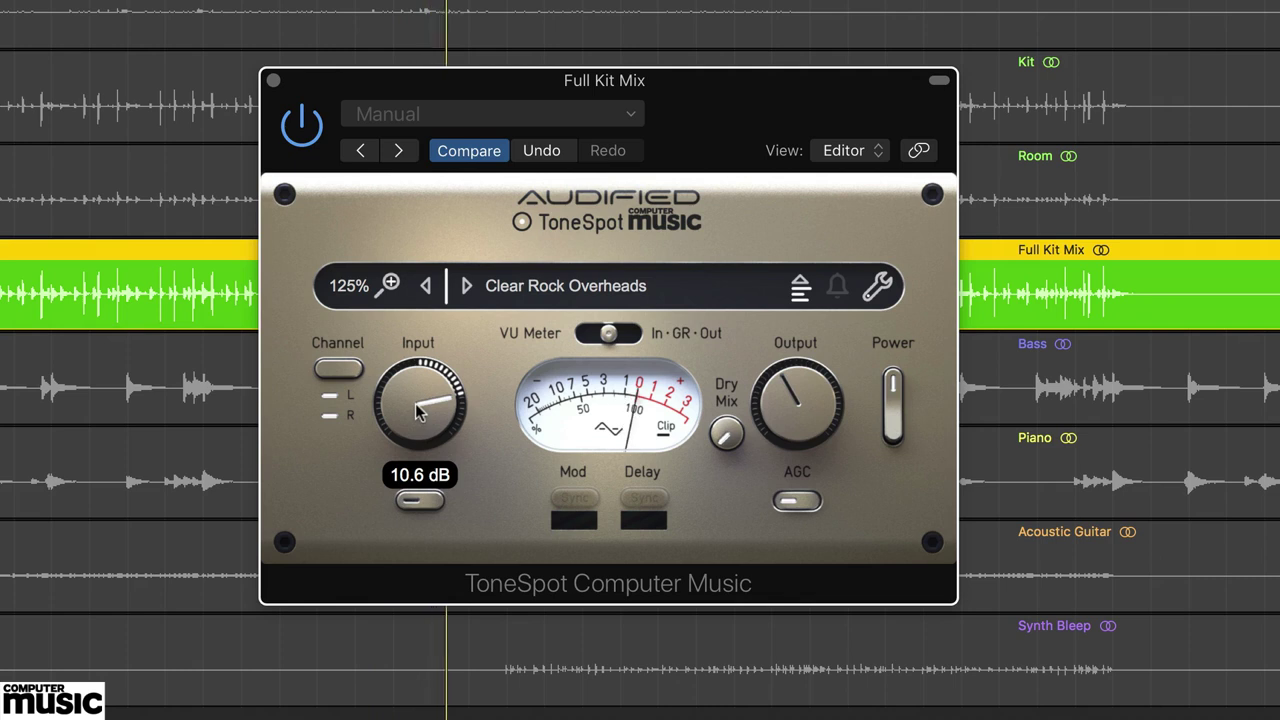
pyautogui.press('super+z')
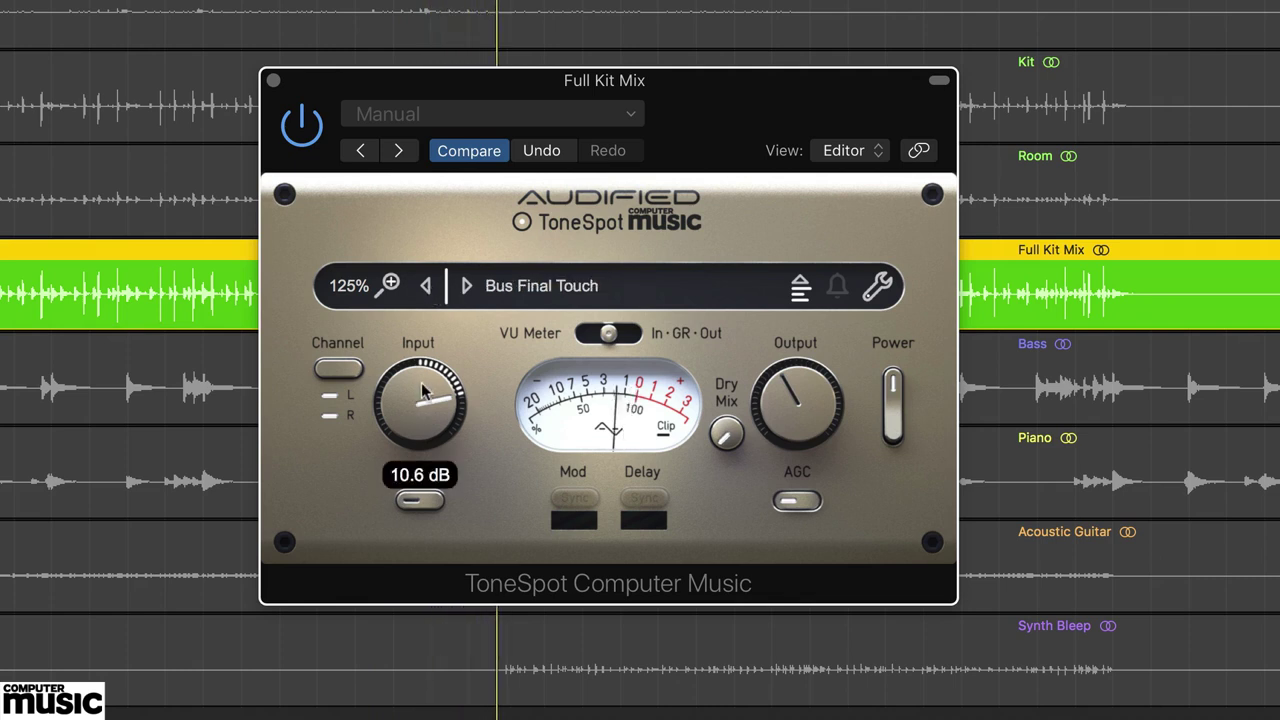
pyautogui.moveTo(423, 395); pyautogui.dragTo(424, 445)
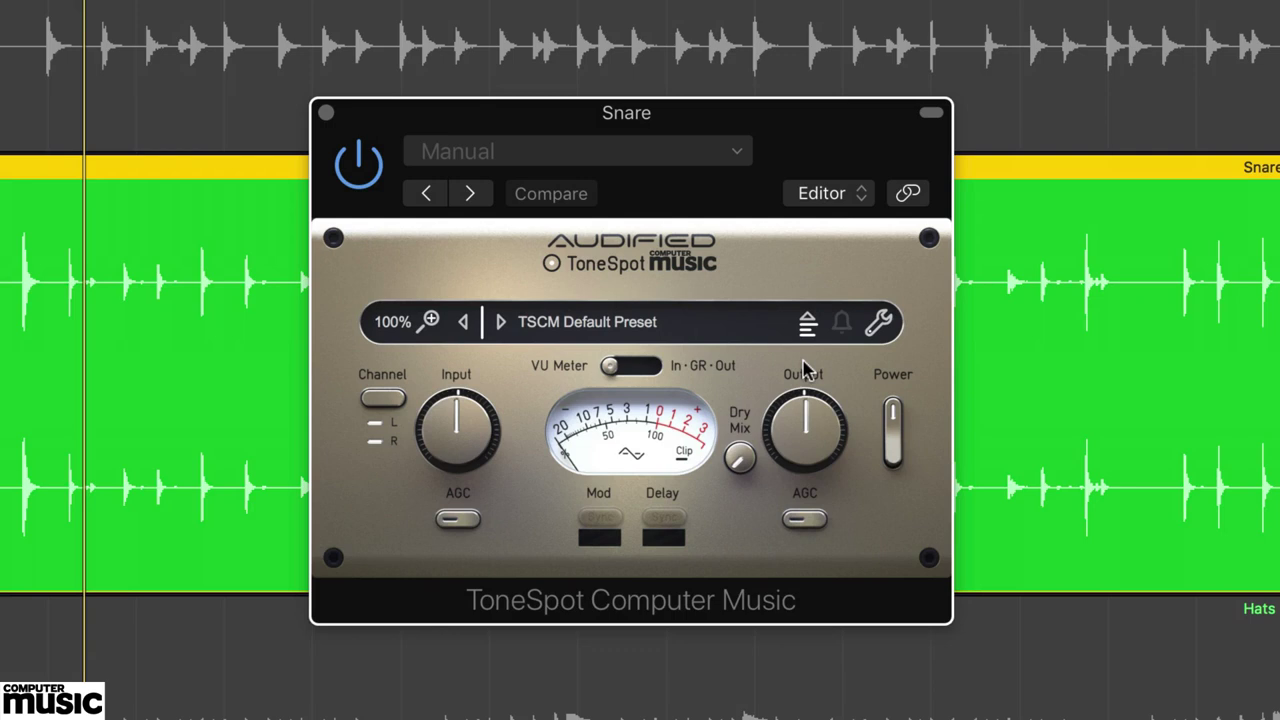
# Load the Drums > Bright Punch Snare preset on the Snare ToneSpot with the VU meter set to GR.
pyautogui.click(615, 324)
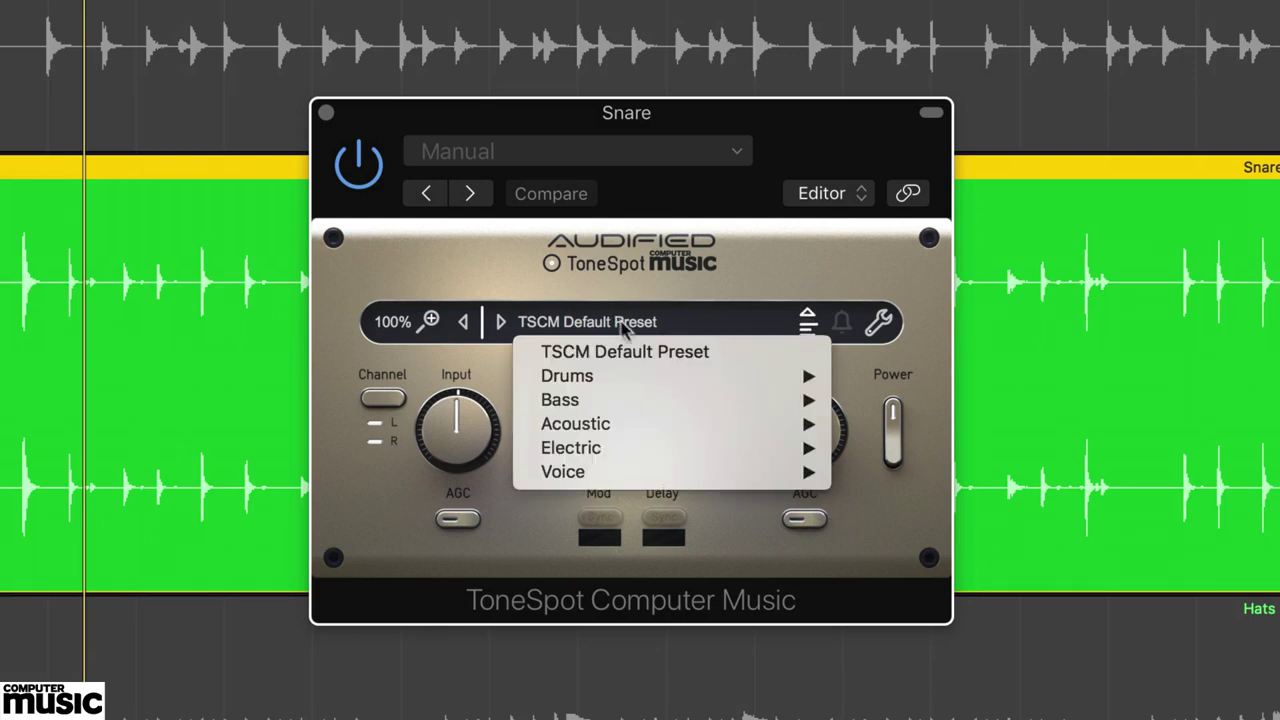
pyautogui.moveTo(627, 385)
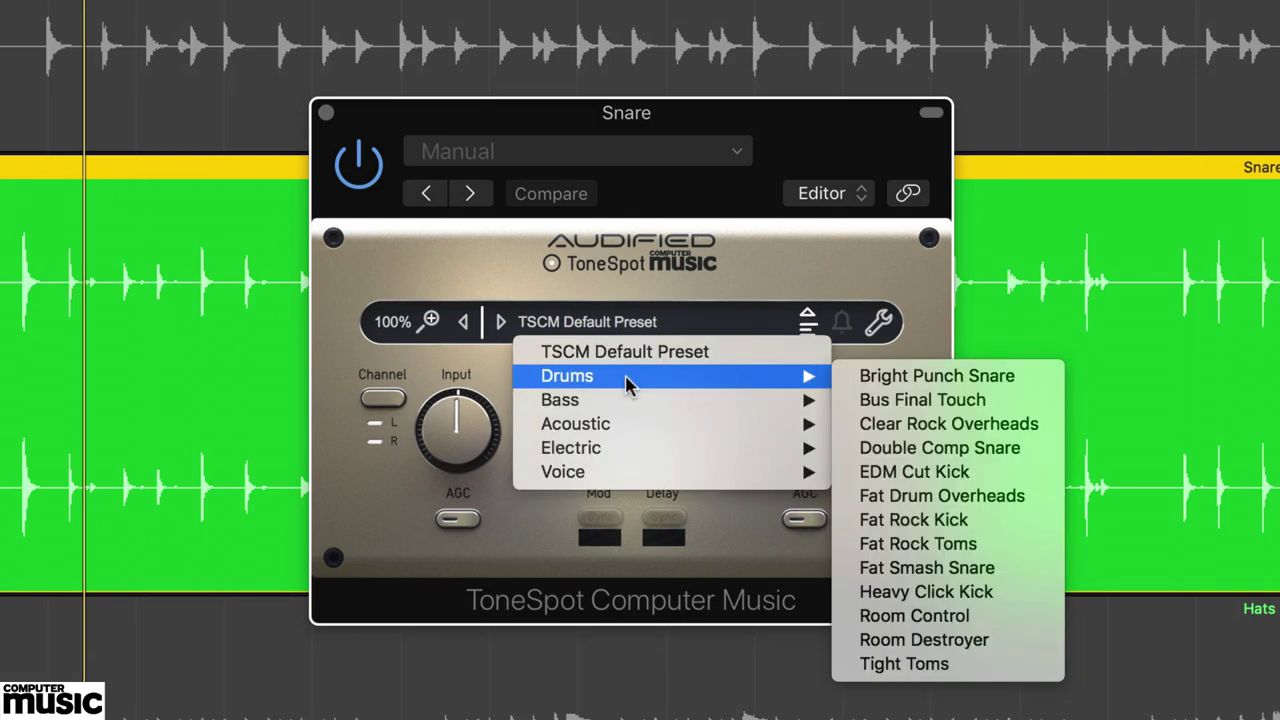
pyautogui.click(925, 376)
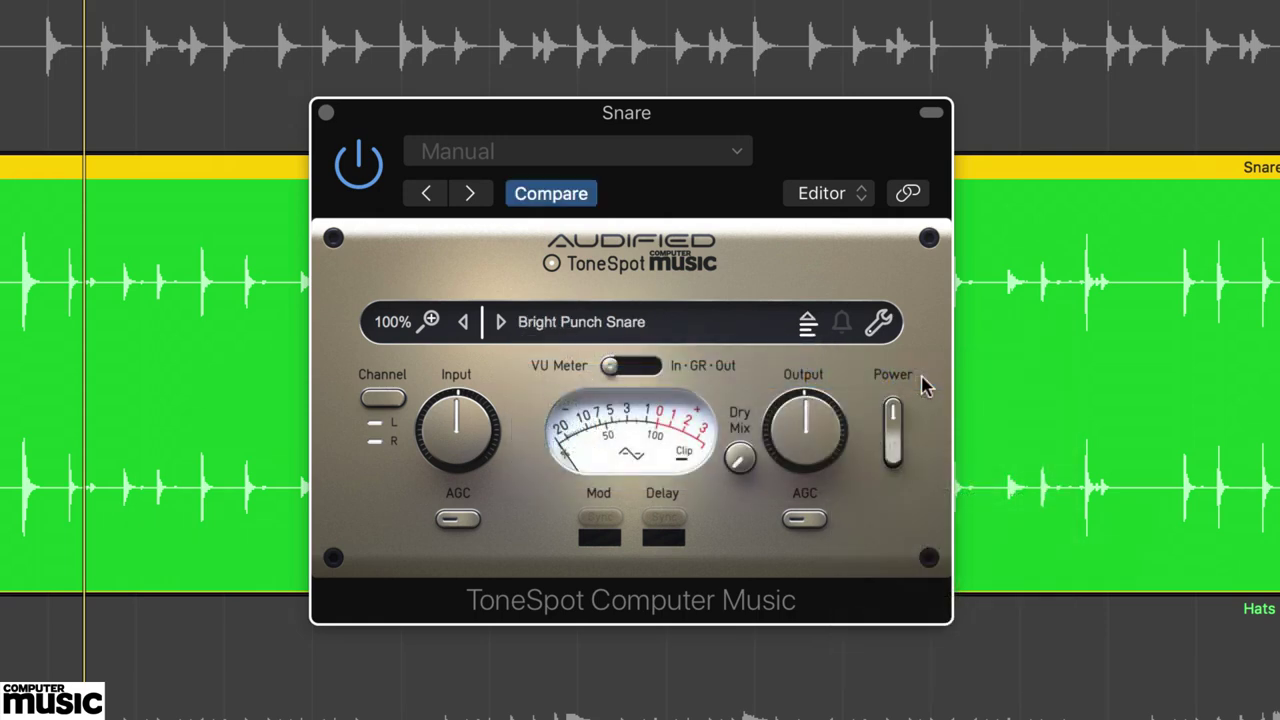
pyautogui.click(632, 367)
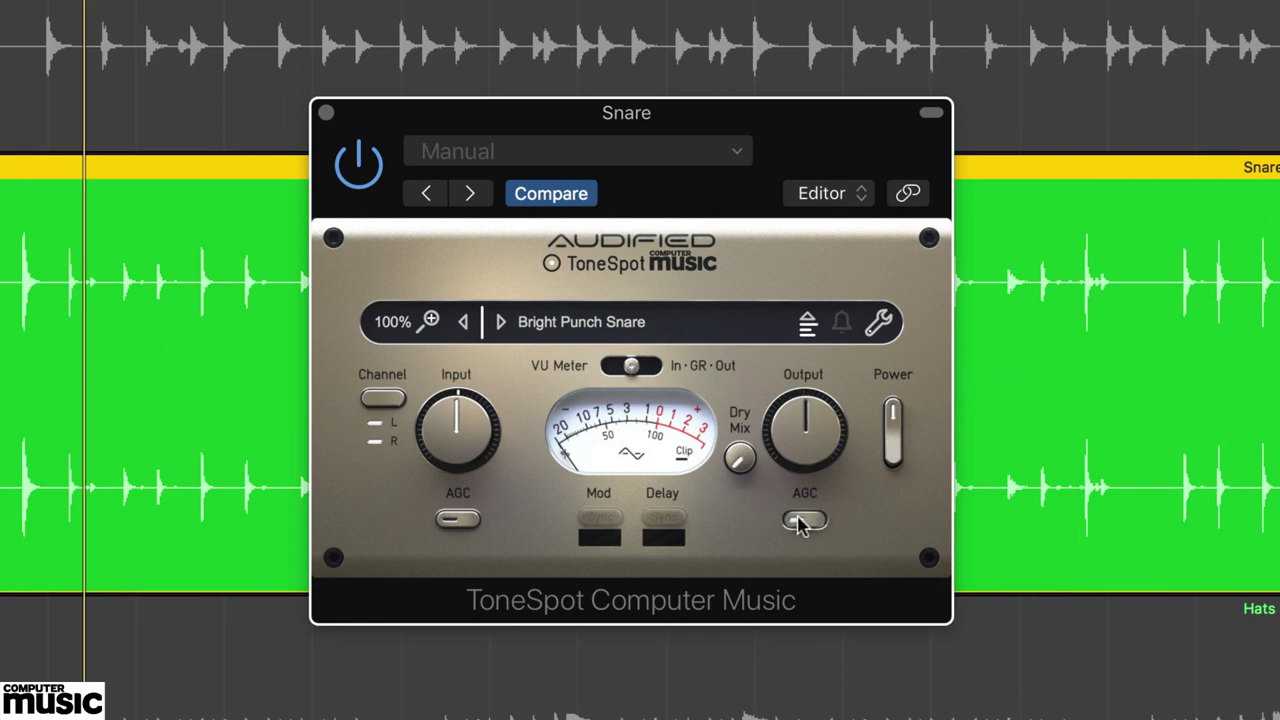
# A/B the snare with the Power switch and push input up to 12.3 dB.
pyautogui.click(897, 421)
pyautogui.click(895, 421)
pyautogui.moveTo(458, 434)
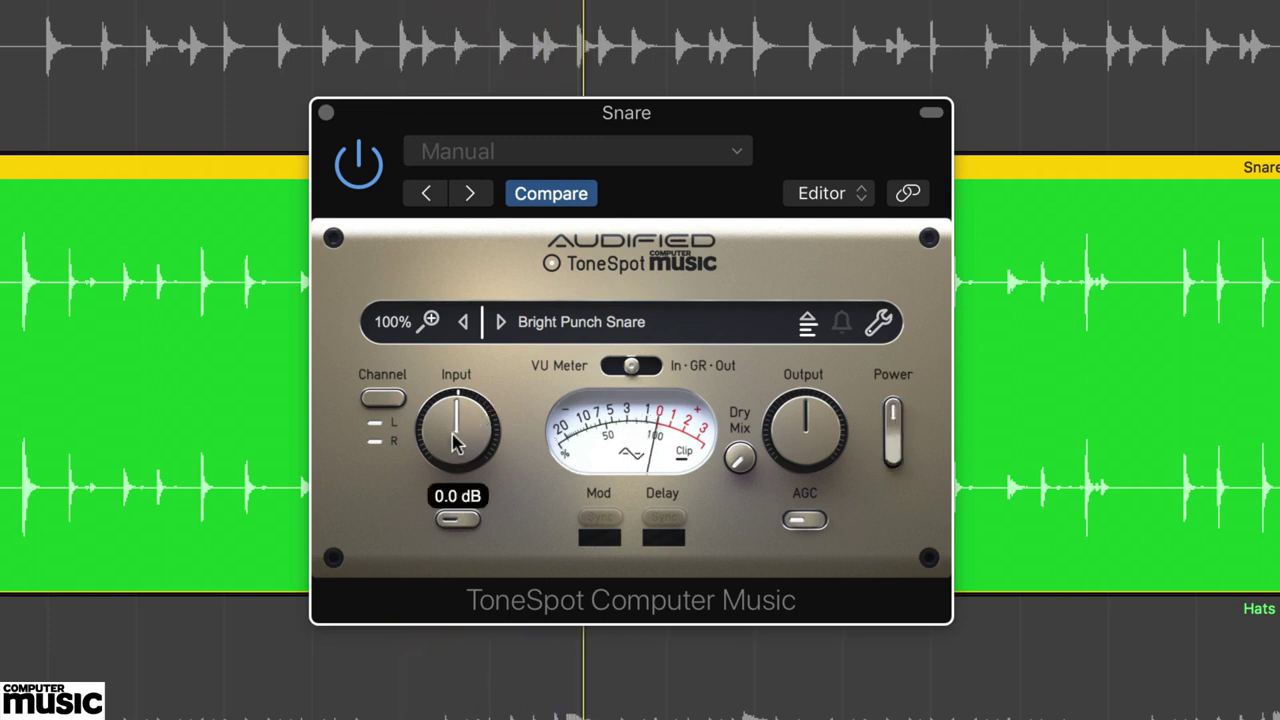
pyautogui.moveTo(458, 434); pyautogui.dragTo(443, 340)
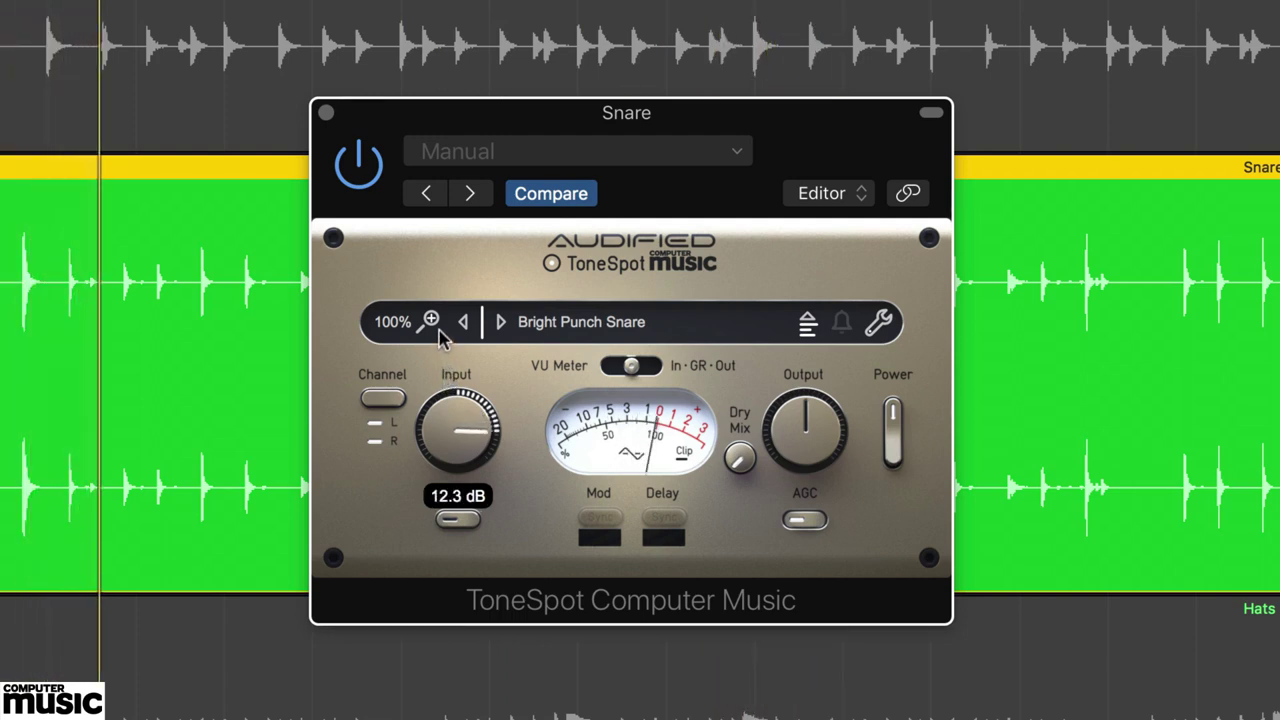
pyautogui.click(896, 419)
pyautogui.moveTo(473, 430)
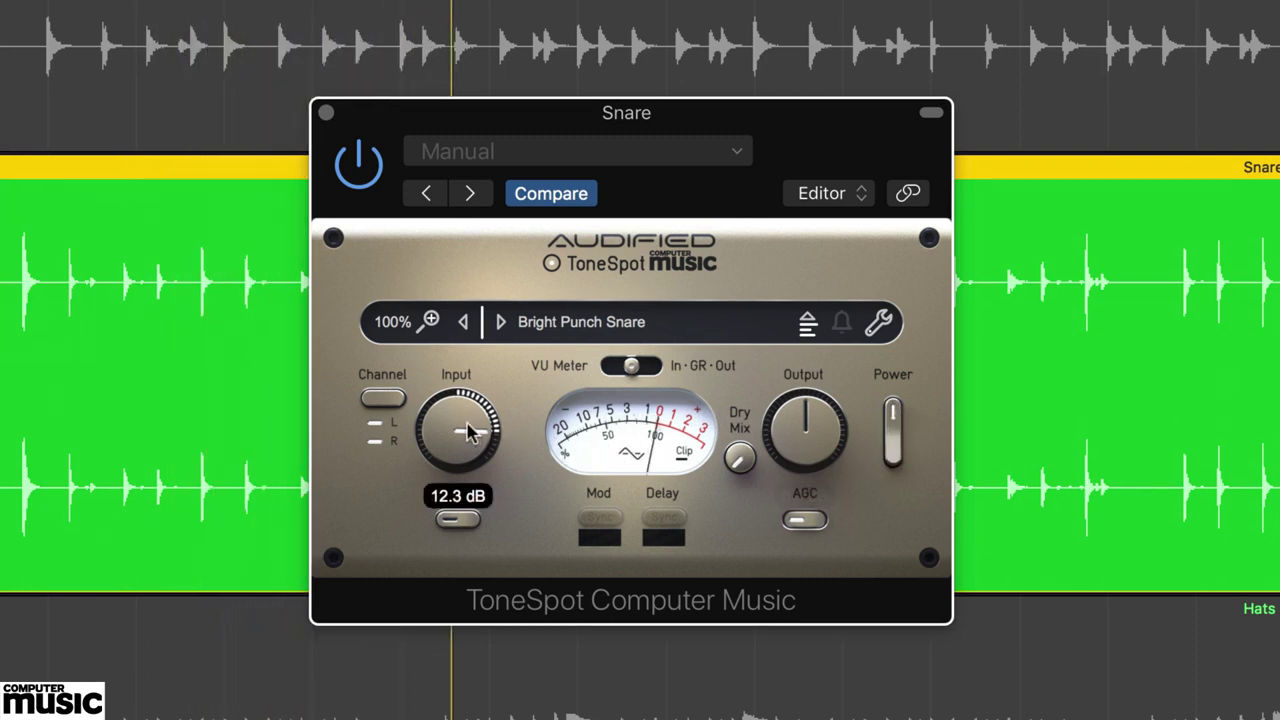
# Load Double Comp Snare, drop input to about 8 dB, blend in some dry signal, and A/B it.
pyautogui.click(645, 328)
pyautogui.moveTo(657, 380)
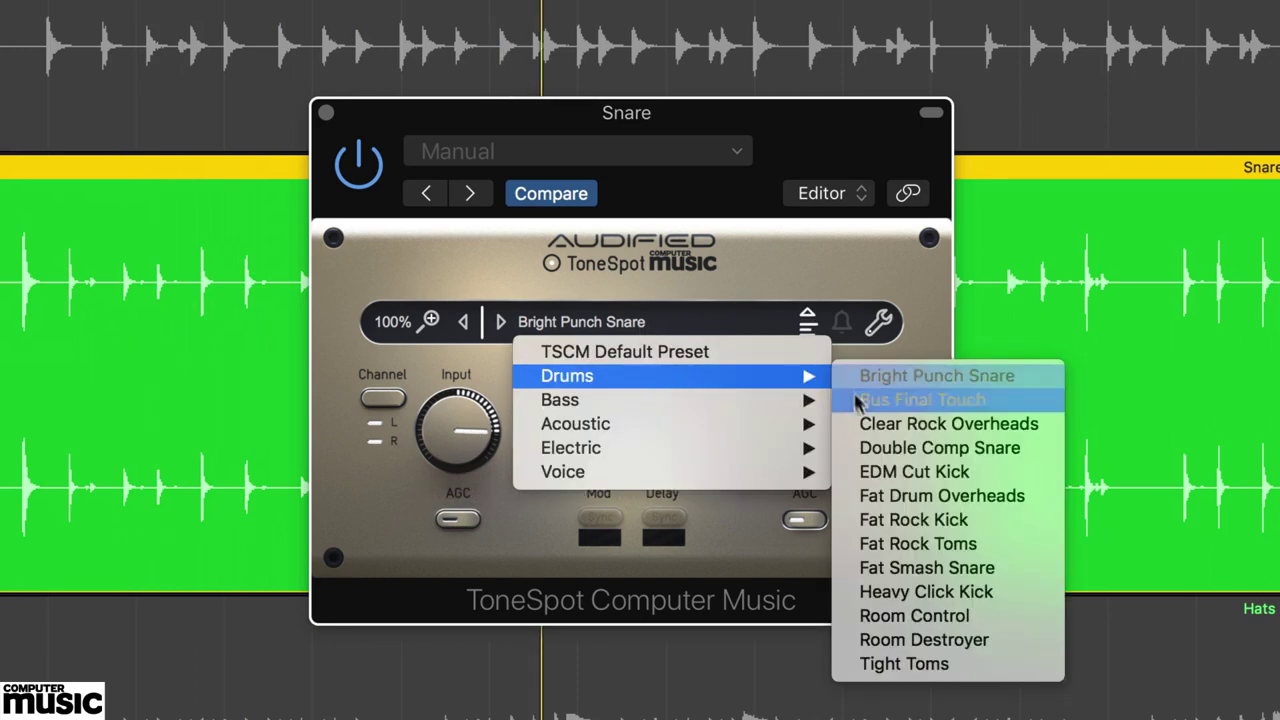
pyautogui.click(875, 447)
pyautogui.moveTo(490, 447); pyautogui.dragTo(456, 500)
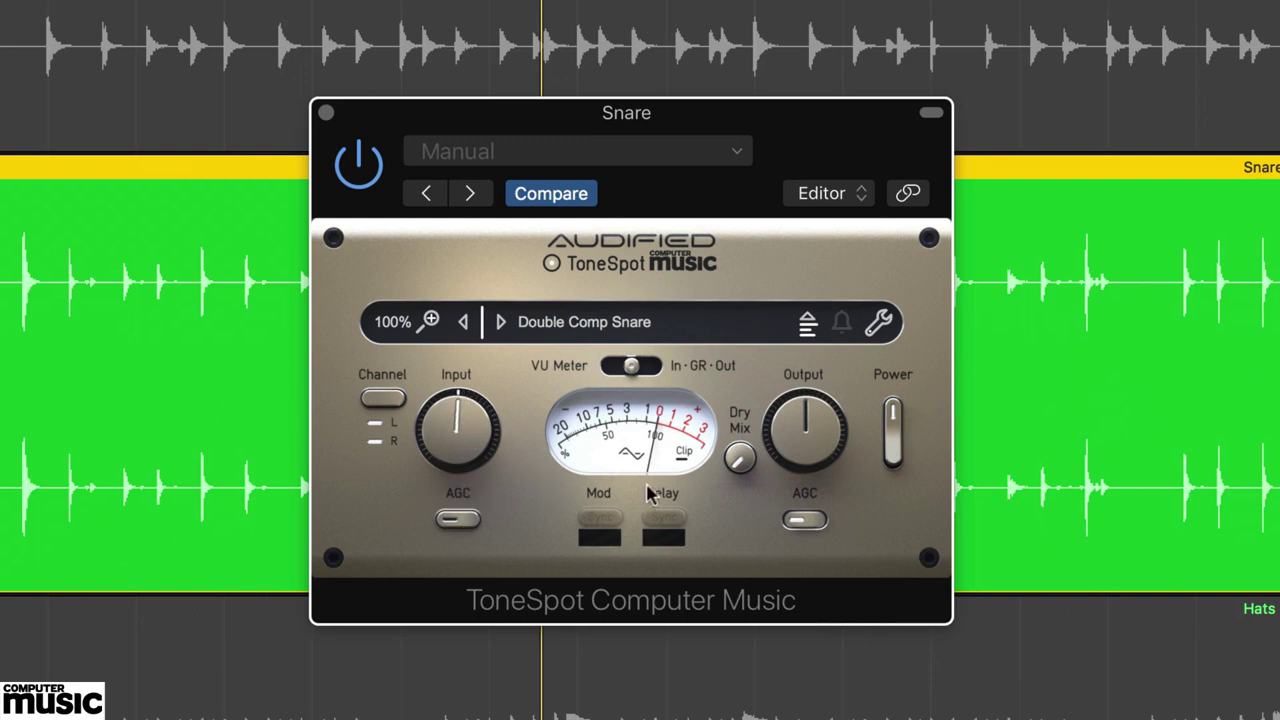
pyautogui.moveTo(745, 465)
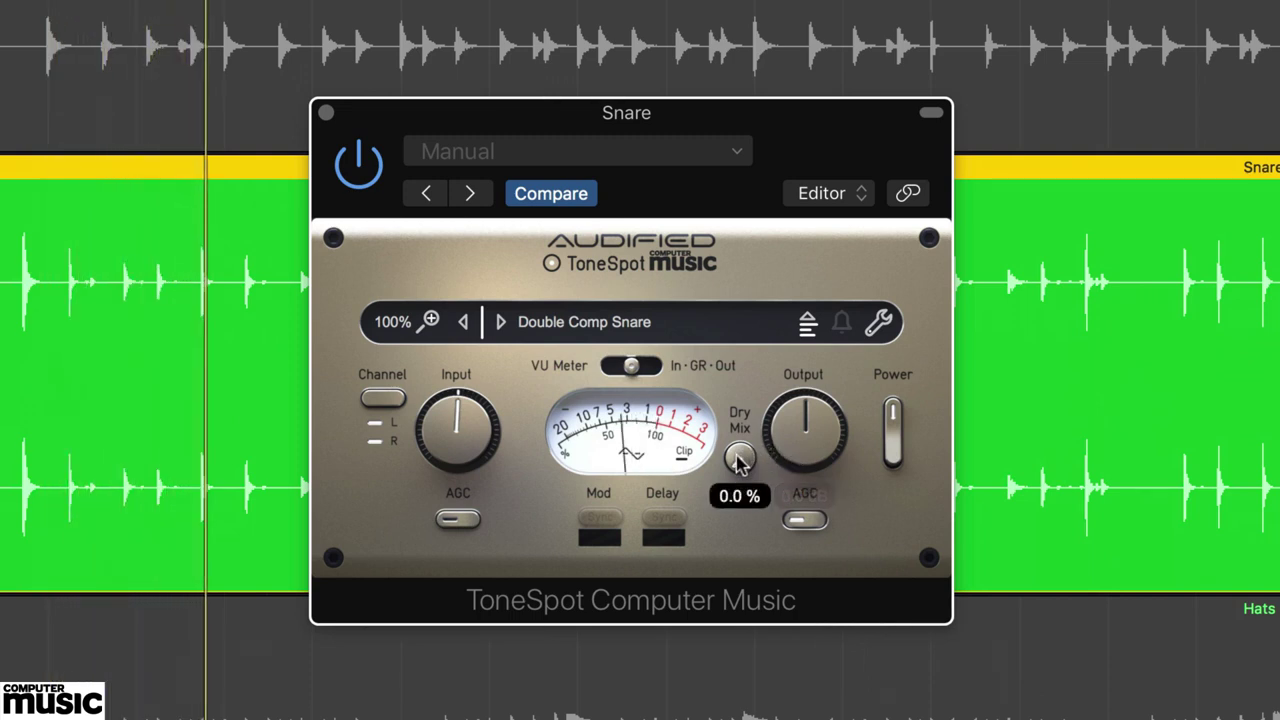
pyautogui.moveTo(741, 458); pyautogui.dragTo(735, 370)
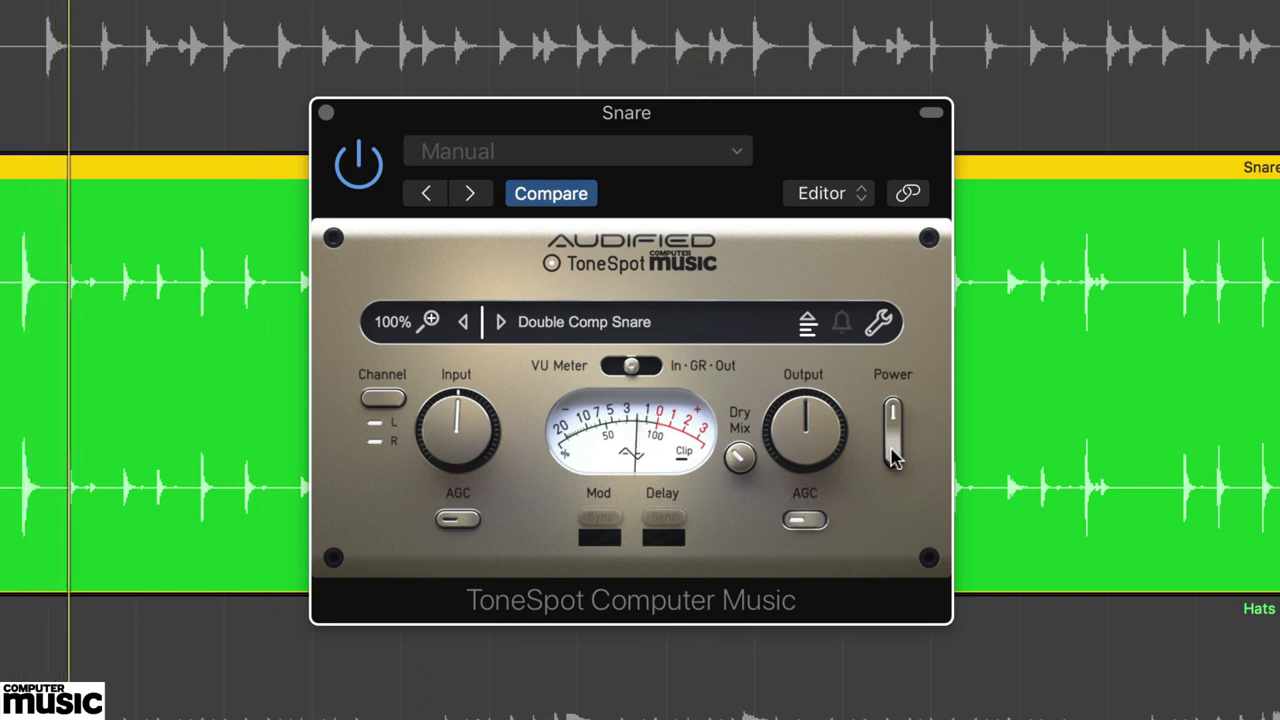
pyautogui.moveTo(895, 457); pyautogui.dragTo(895, 425)
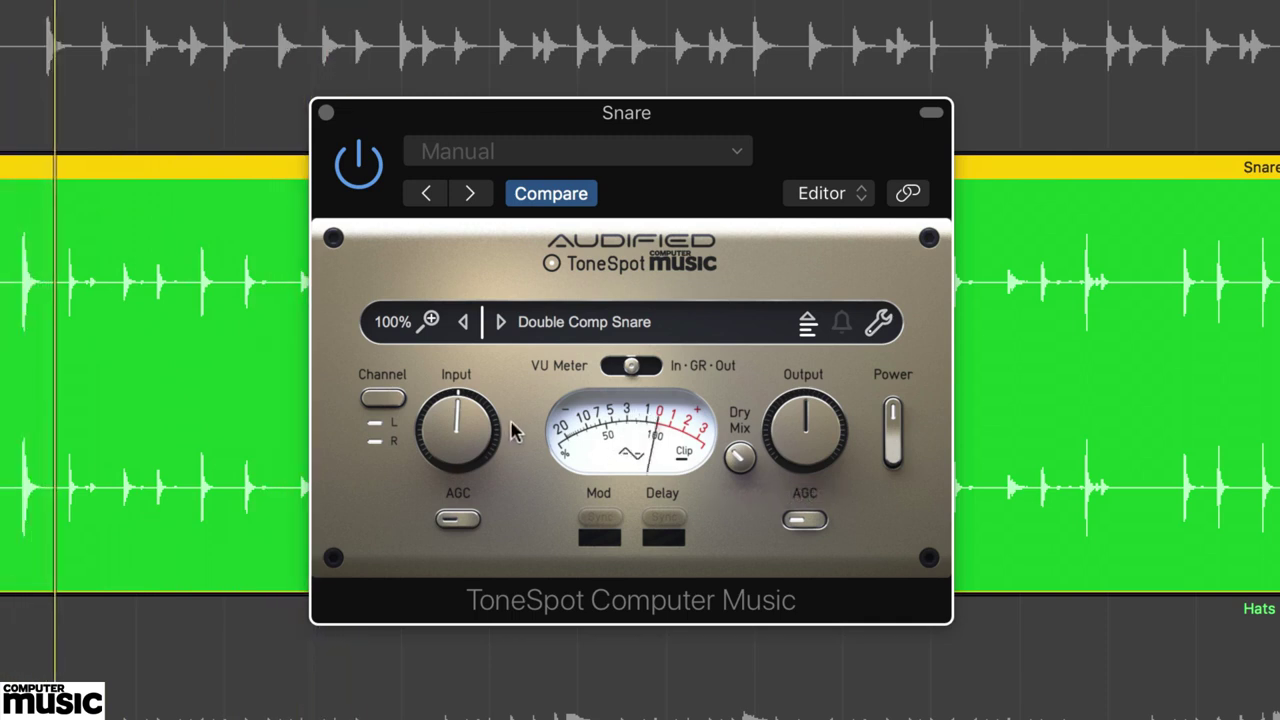
# Cut dry mix to about 4.8%, set input to 10.8 dB, and compare with bypass.
pyautogui.moveTo(740, 470)
pyautogui.moveTo(740, 470); pyautogui.dragTo(740, 510)
pyautogui.moveTo(447, 440); pyautogui.dragTo(433, 328)
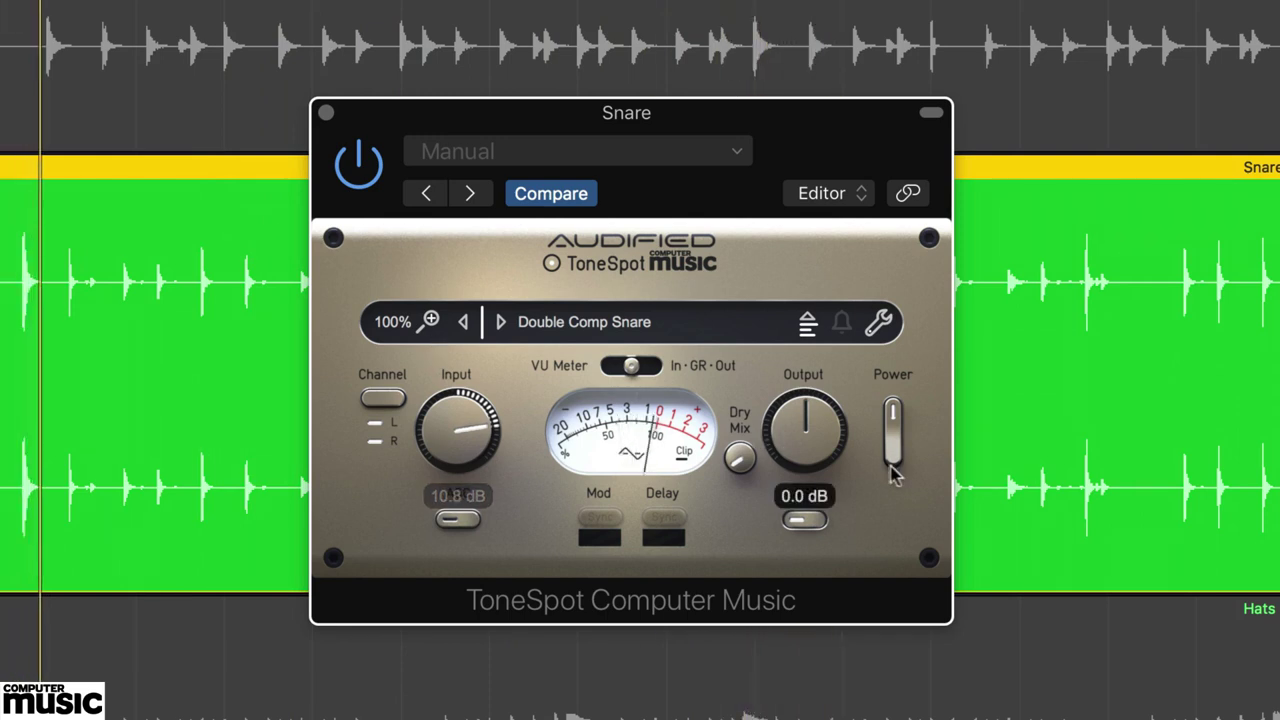
pyautogui.click(895, 425)
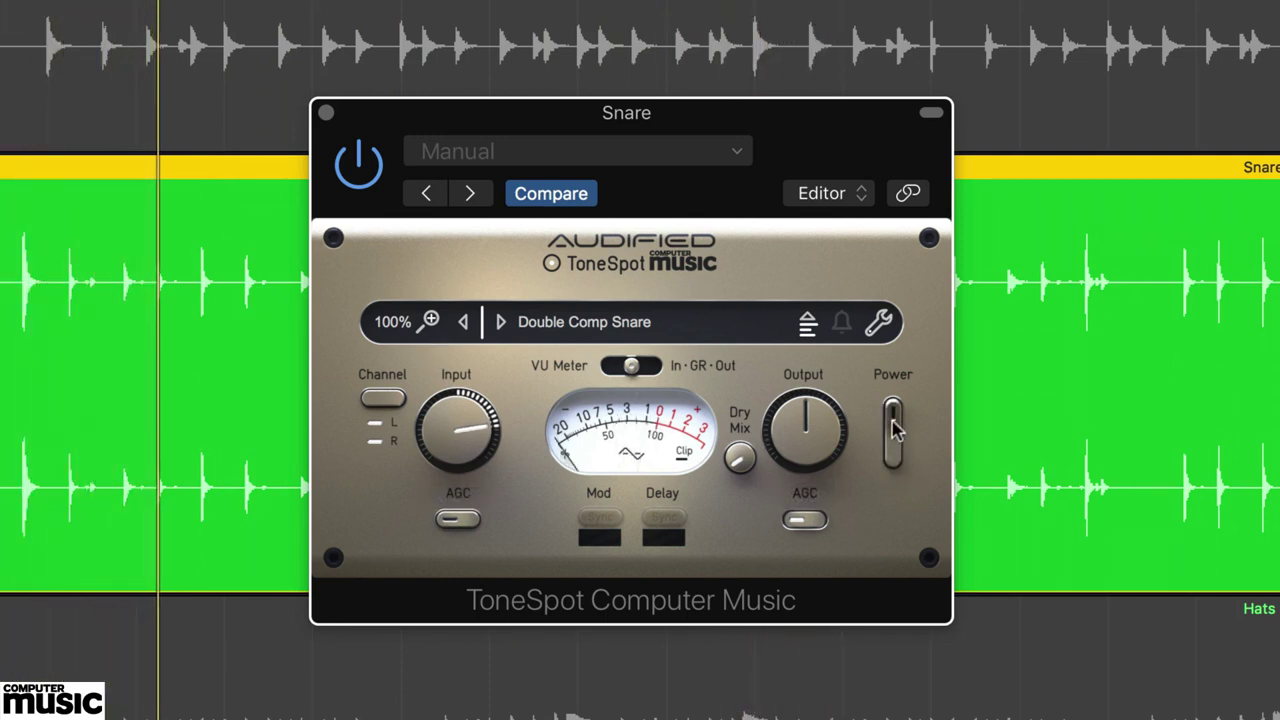
pyautogui.click(894, 425)
pyautogui.moveTo(443, 438)
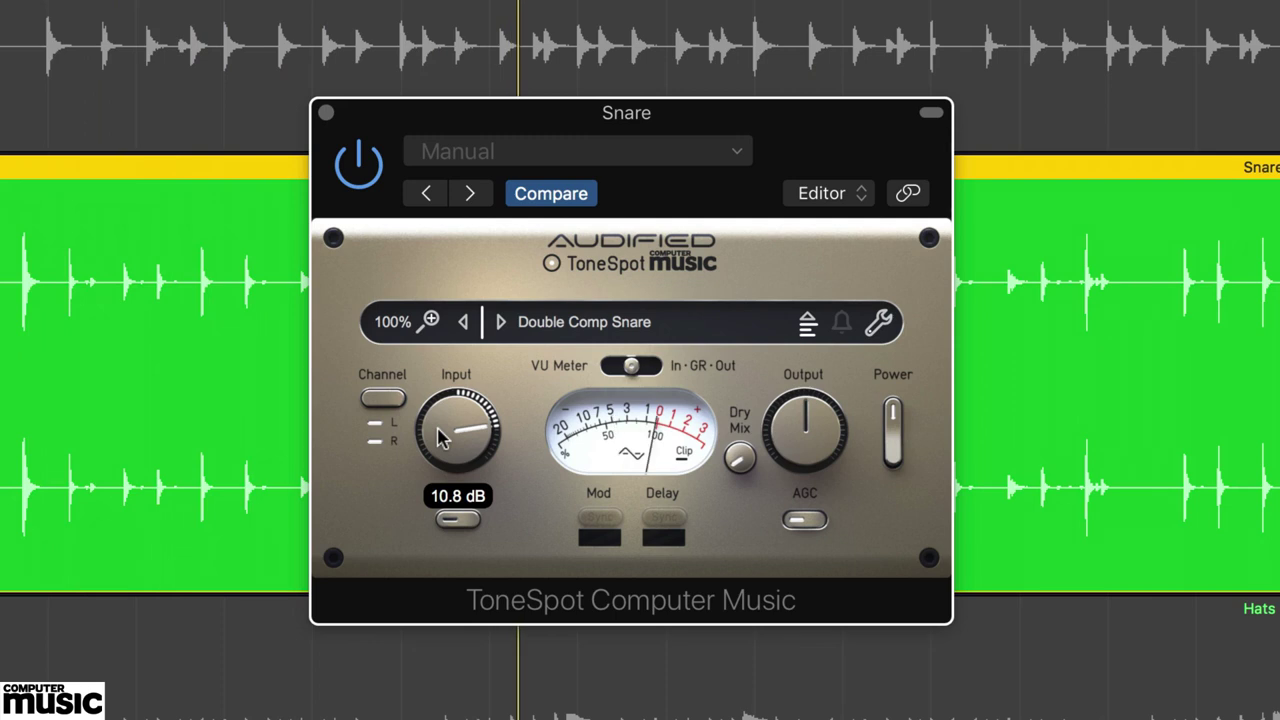
pyautogui.click(600, 323)
pyautogui.moveTo(608, 380)
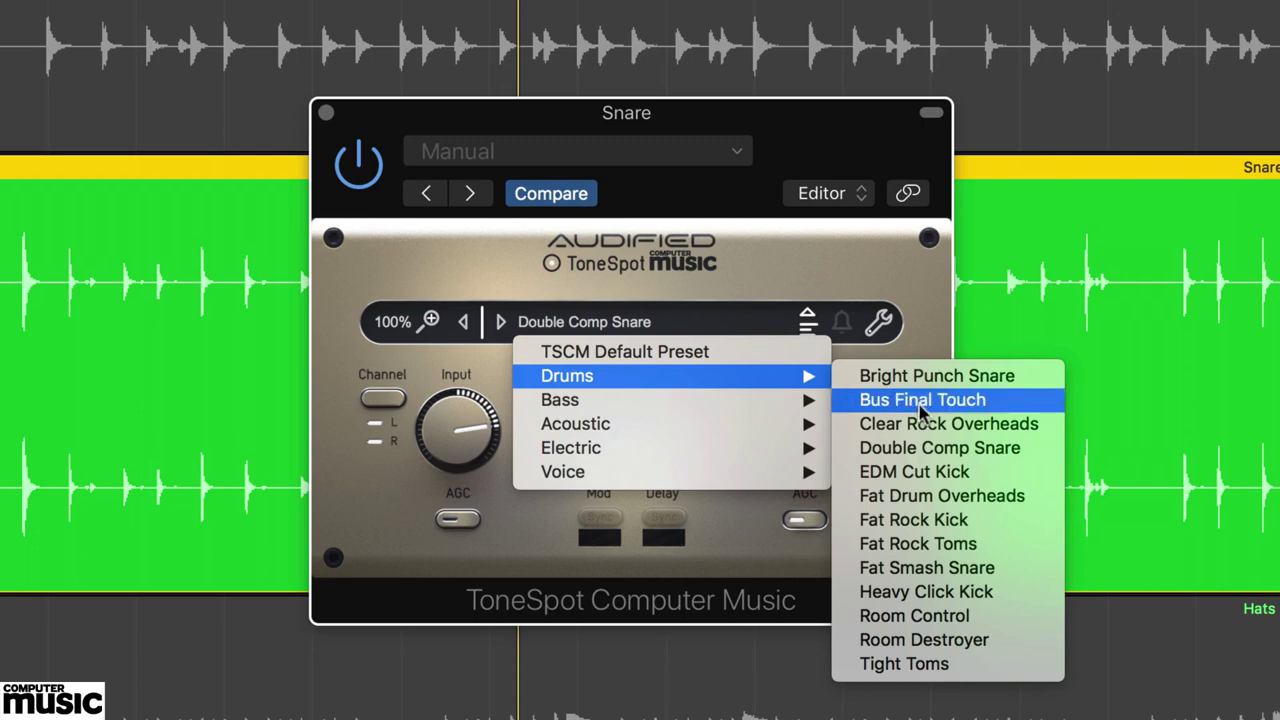
# Load Fat Smash Snare, lower input to 1.6 dB, raise dry mix to about 42.6%, and A/B it.
pyautogui.click(927, 567)
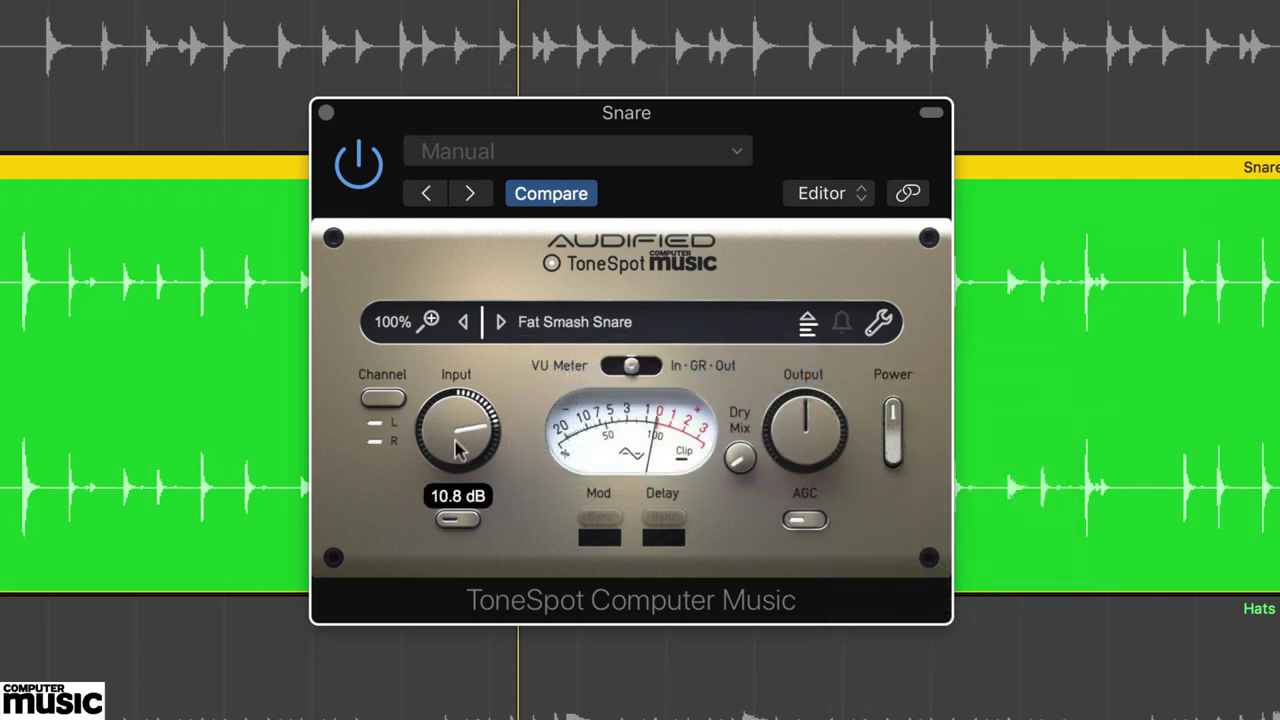
pyautogui.moveTo(460, 460); pyautogui.dragTo(458, 517)
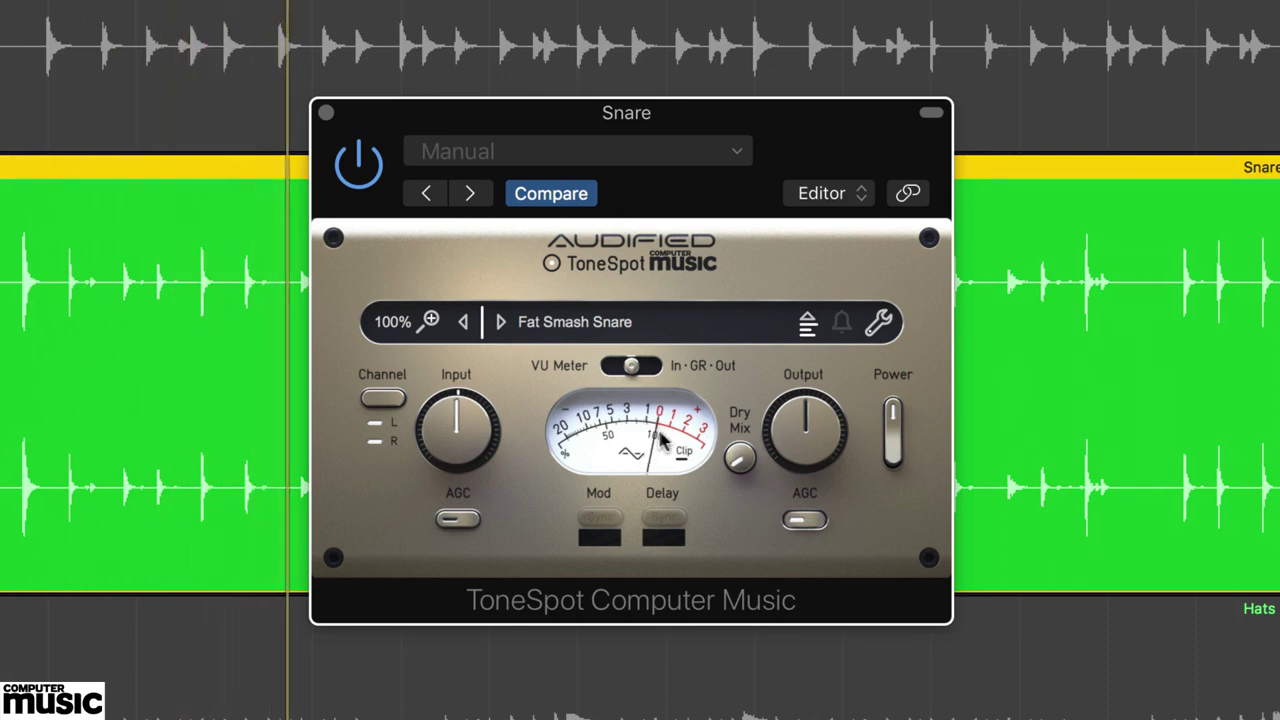
pyautogui.moveTo(740, 465)
pyautogui.moveTo(740, 465); pyautogui.dragTo(716, 356)
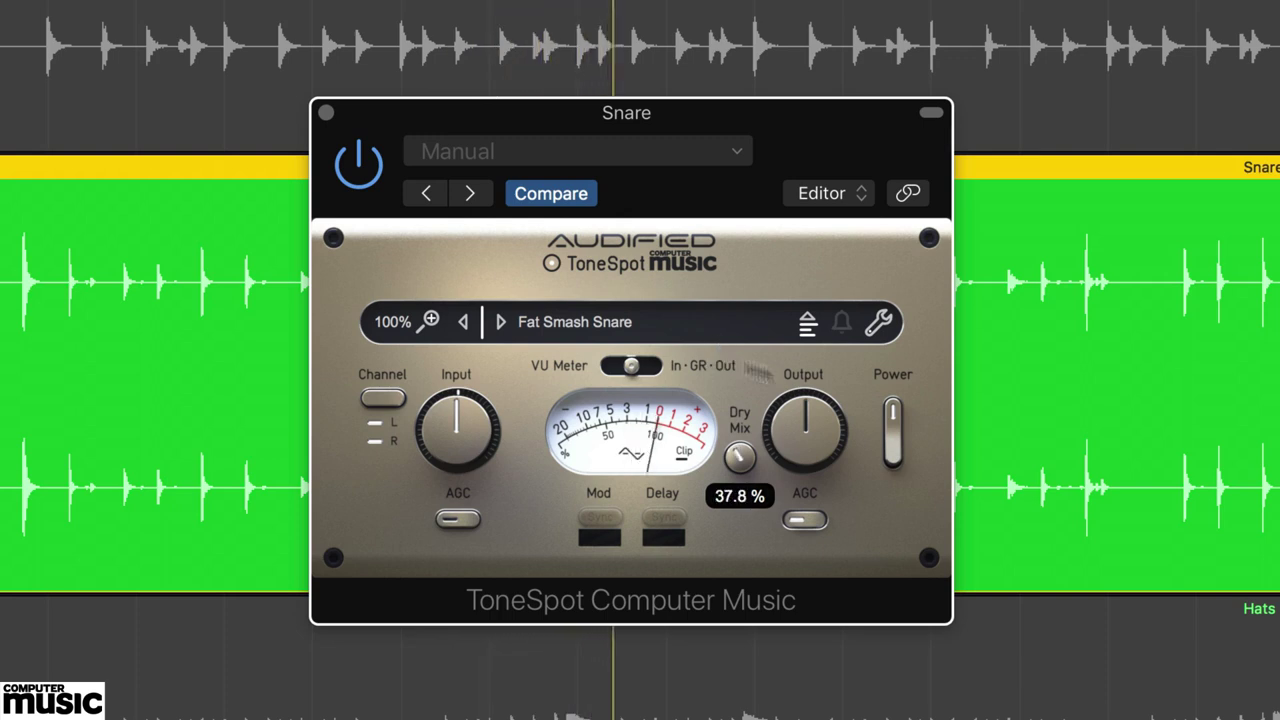
pyautogui.click(895, 455)
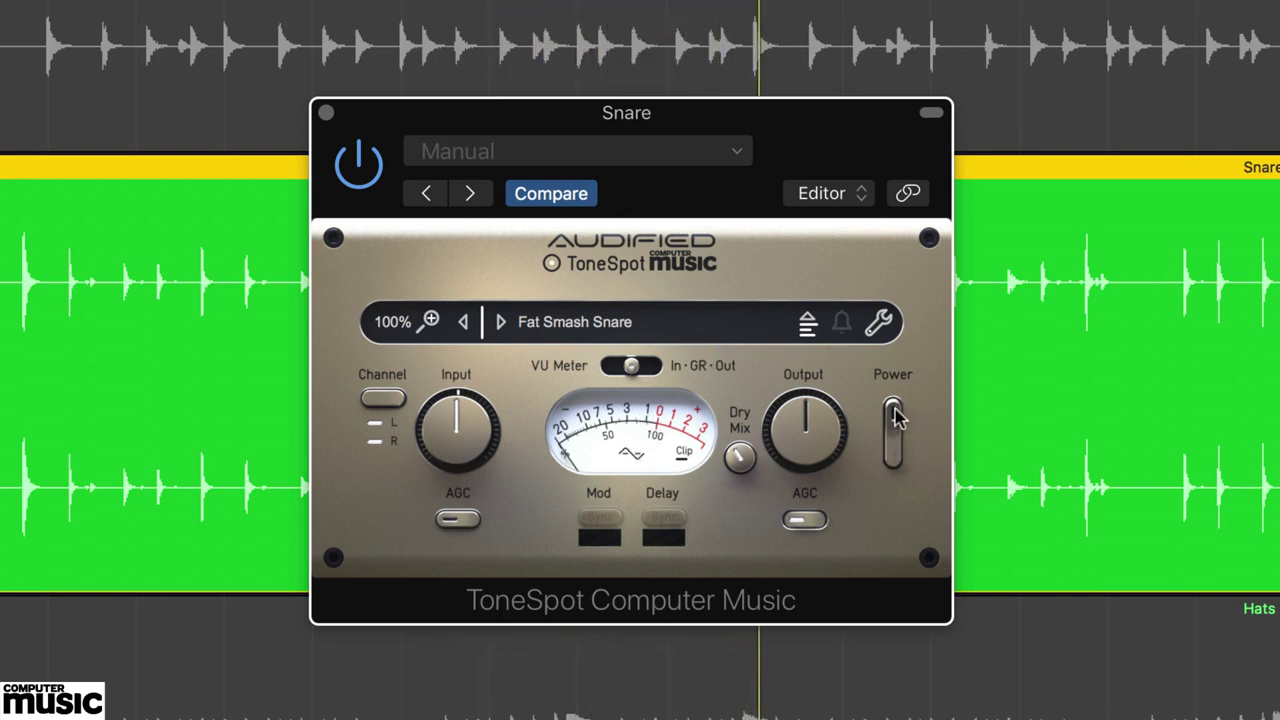
pyautogui.click(895, 420)
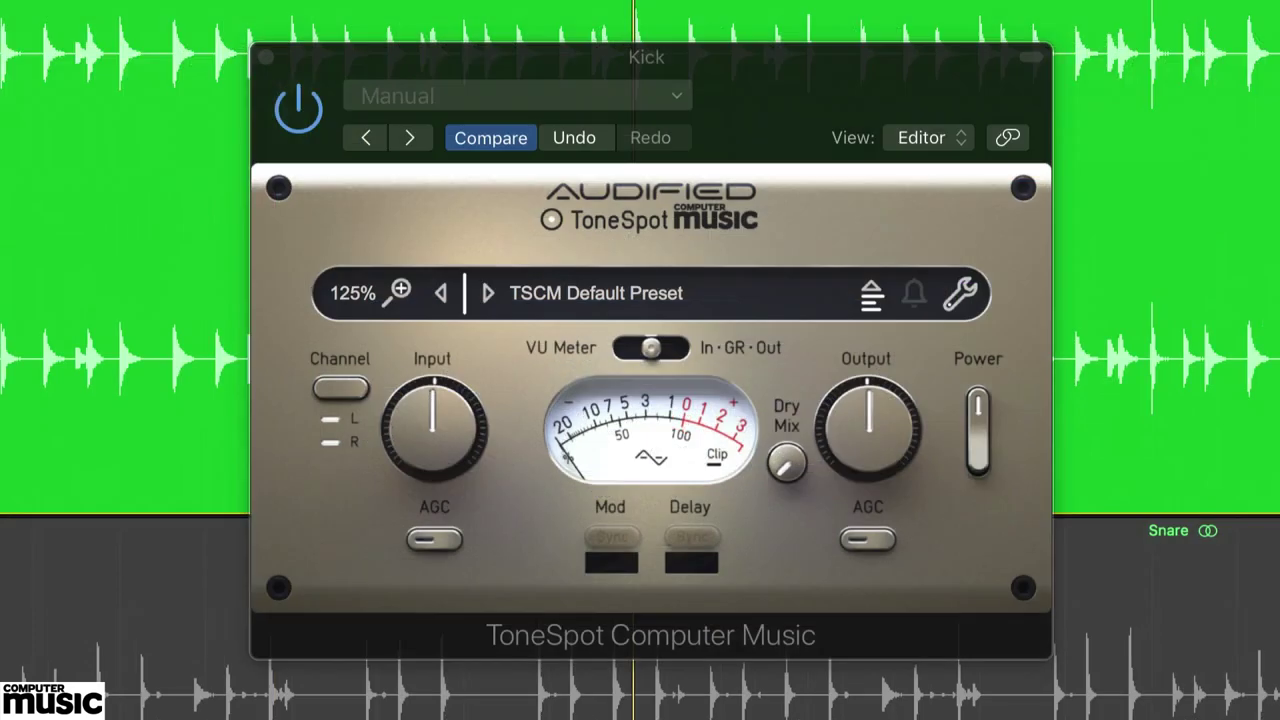
# Load the Drums > Fat Rock Kick preset on the Kick ToneSpot and A/B it with Power.
pyautogui.click(614, 292)
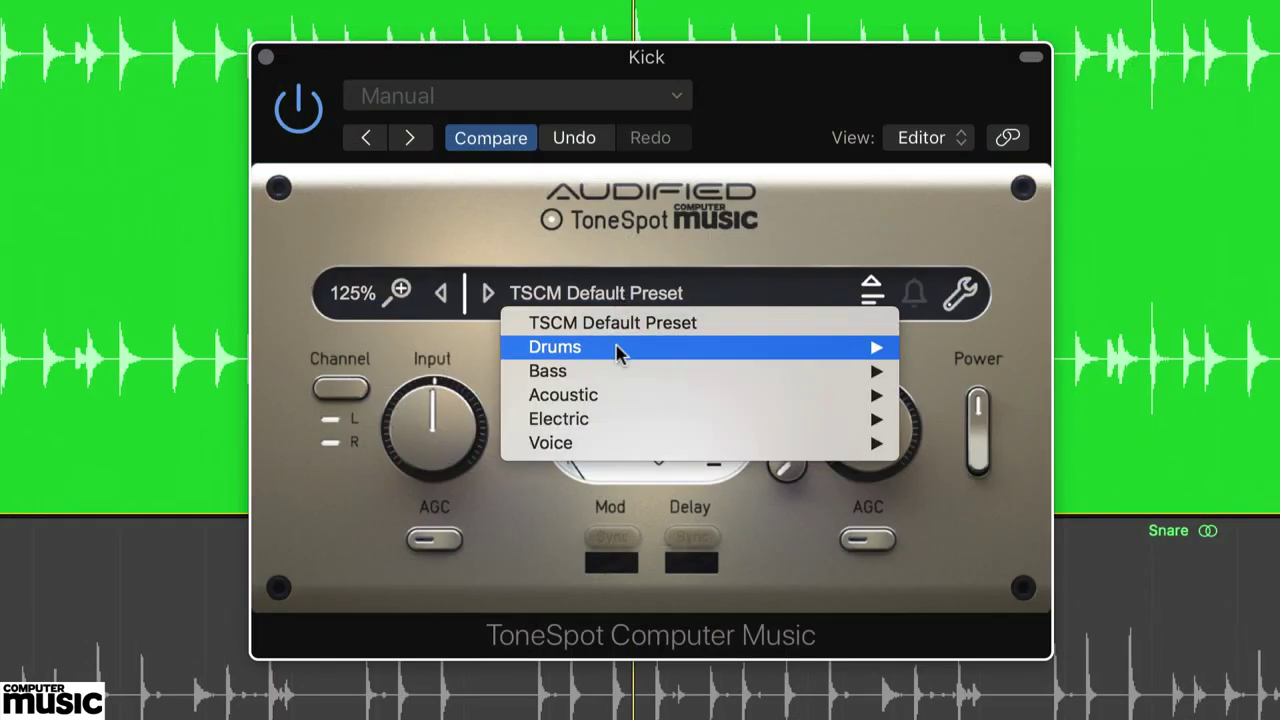
pyautogui.moveTo(614, 350)
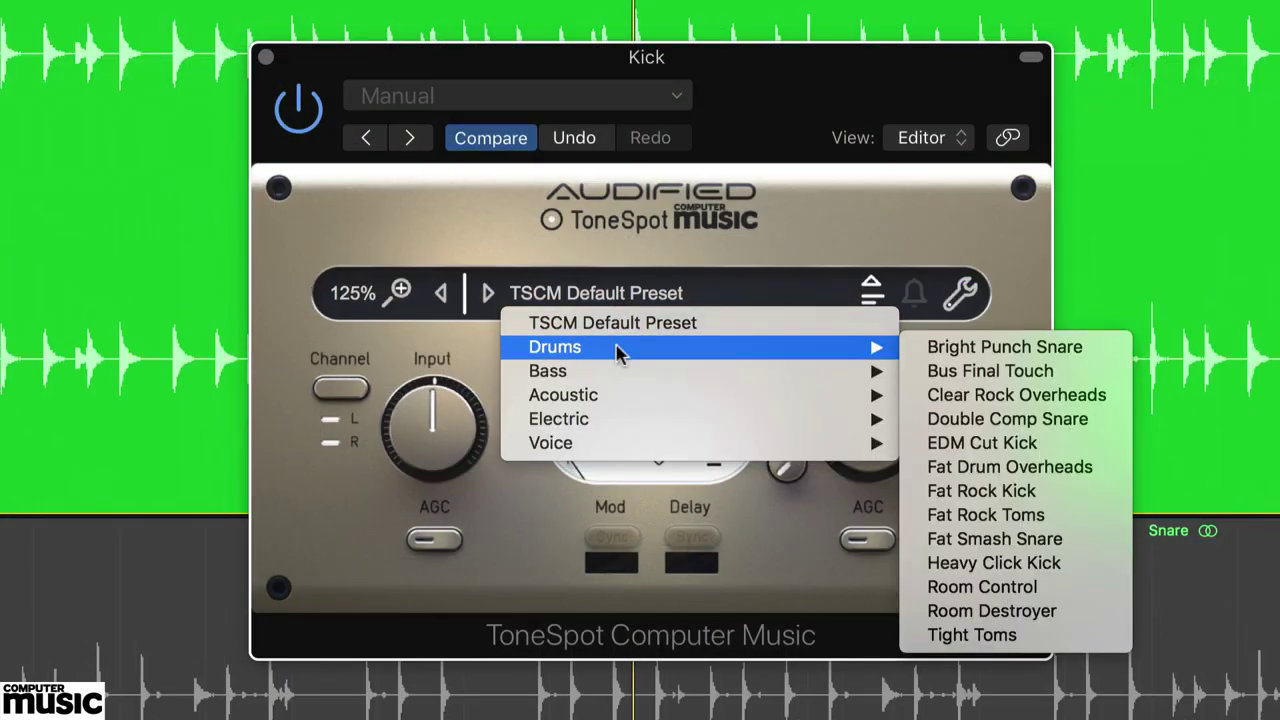
pyautogui.click(1025, 500)
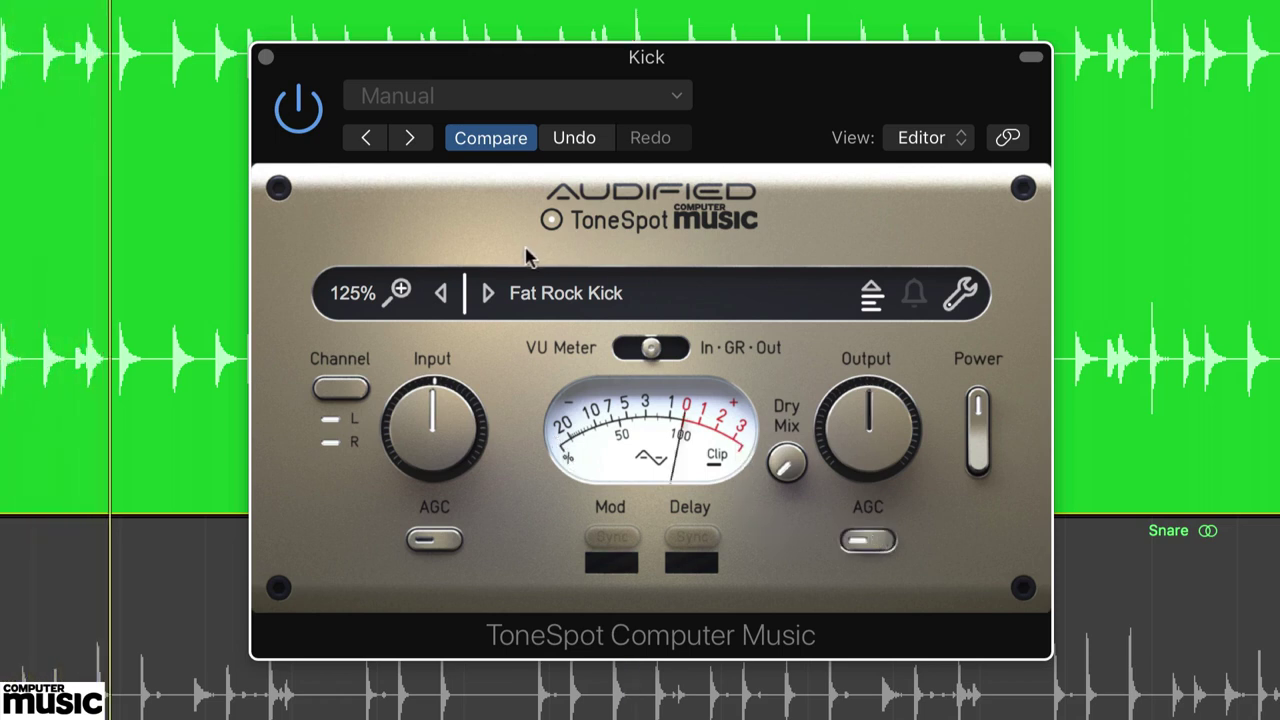
pyautogui.click(978, 415)
pyautogui.click(980, 412)
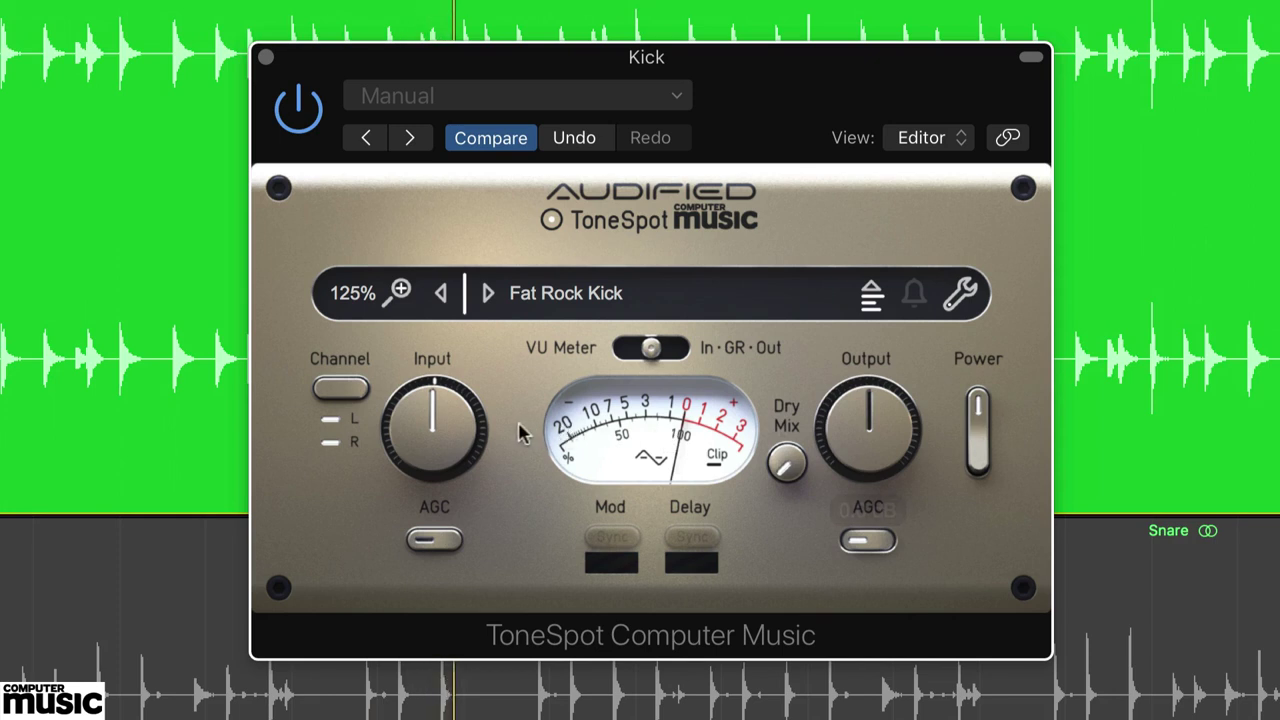
# Push the kick's input drive up, settle it at about 14.5 dB, and compare with bypass.
pyautogui.moveTo(447, 442); pyautogui.dragTo(437, 362)
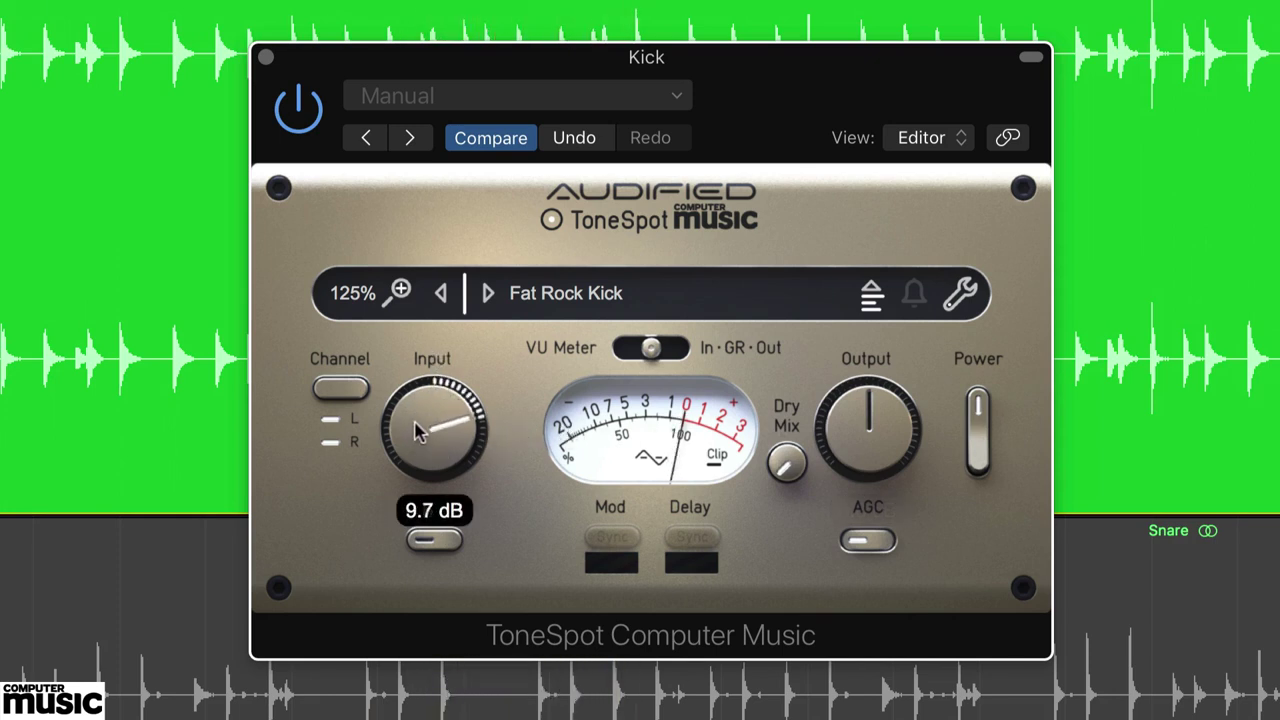
pyautogui.moveTo(418, 428); pyautogui.dragTo(417, 349)
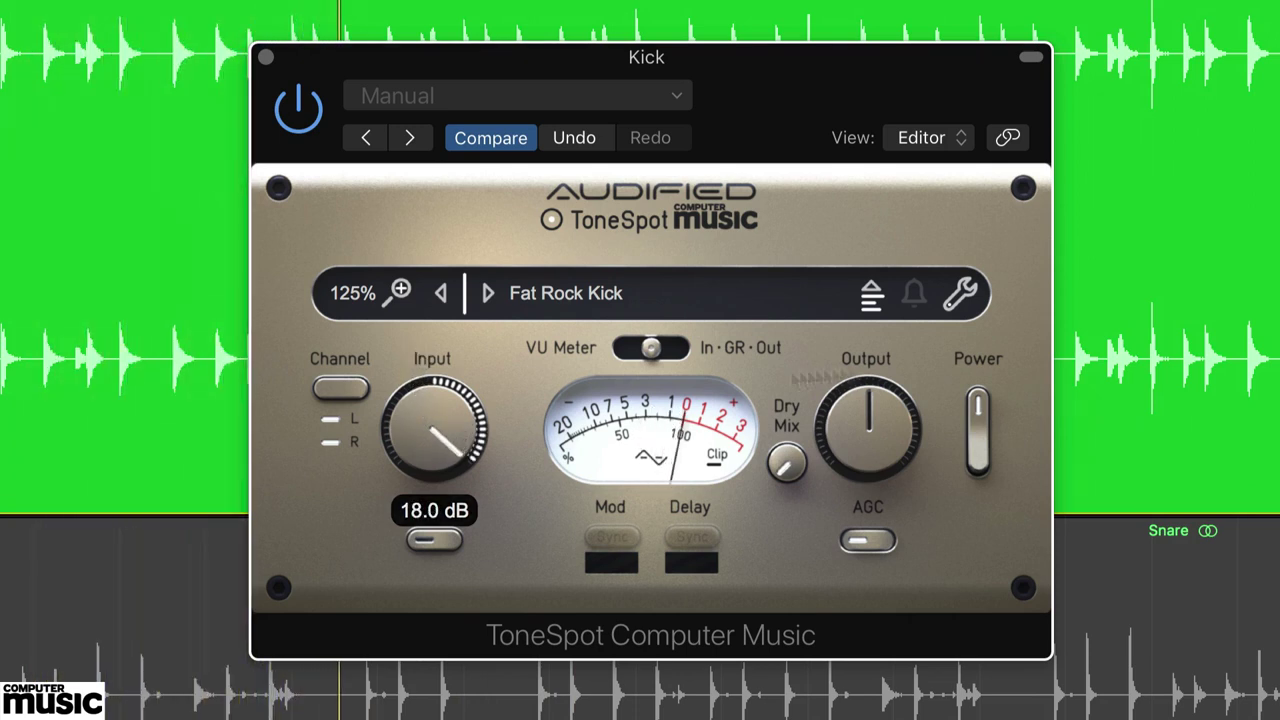
pyautogui.moveTo(430, 420); pyautogui.dragTo(428, 458)
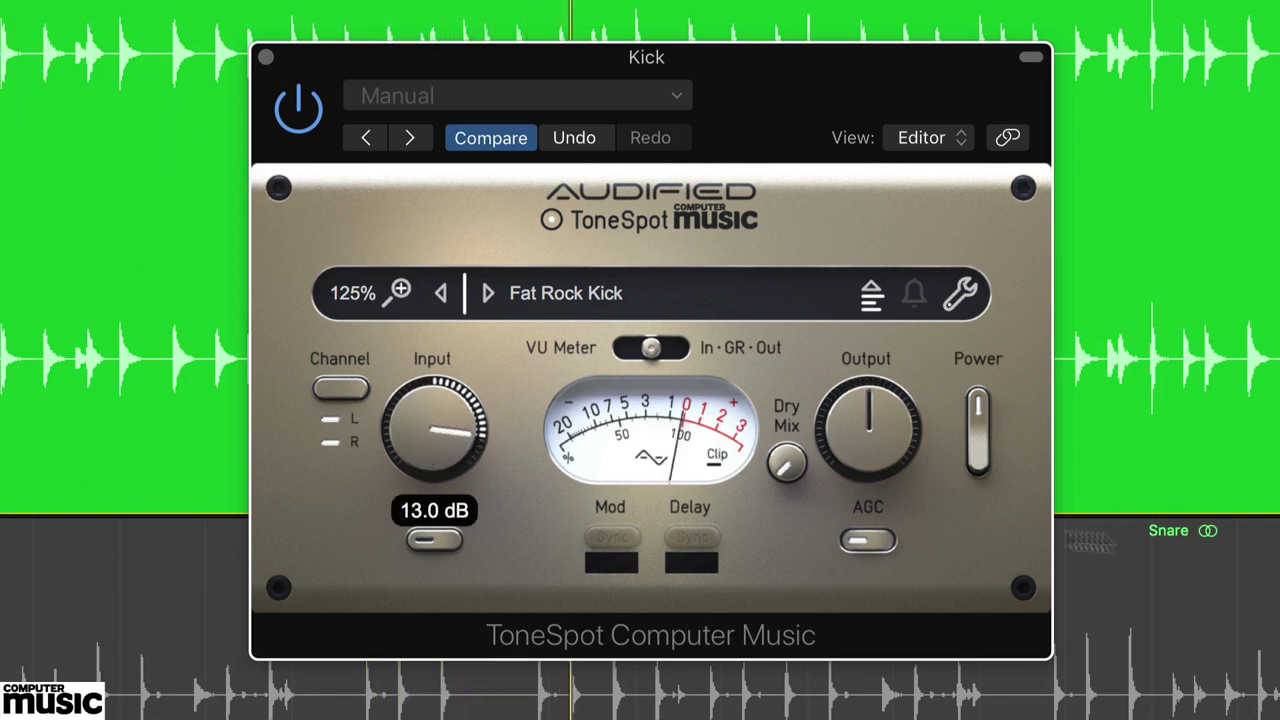
pyautogui.click(977, 460)
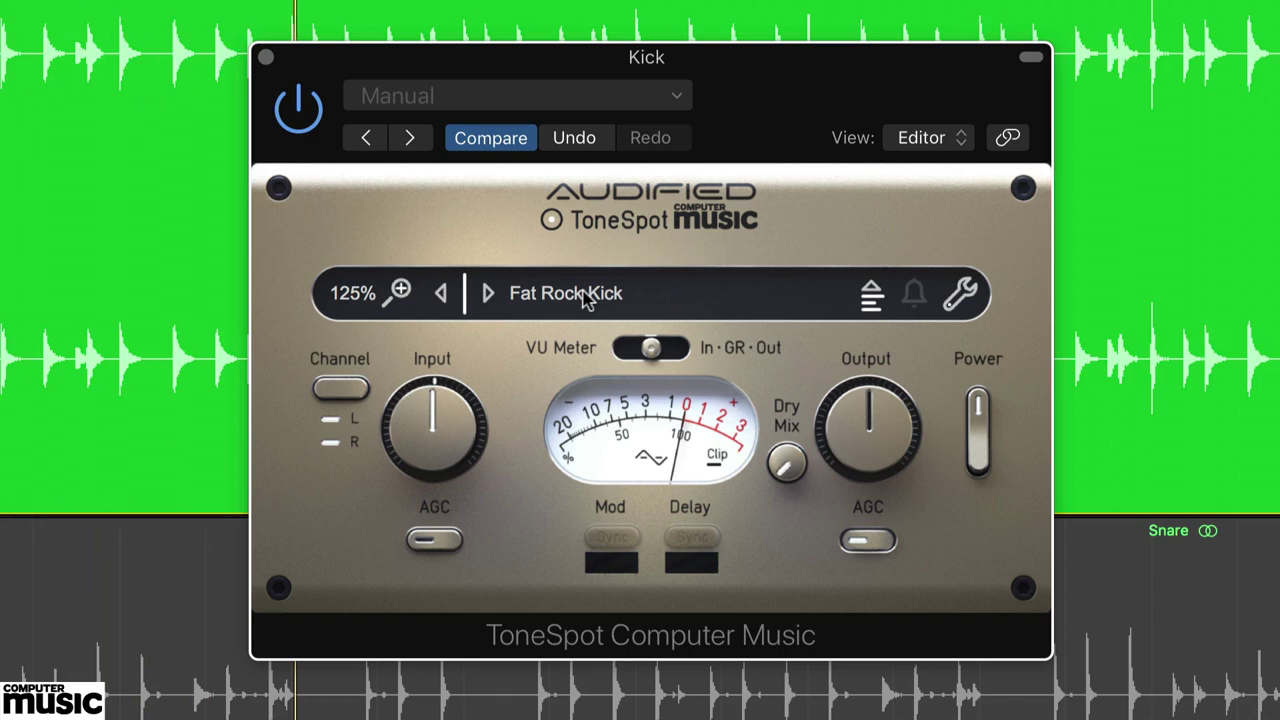
# Load Heavy Click Kick on the Kick, raise input to 14 dB and dry mix to about 19%.
pyautogui.click(586, 296)
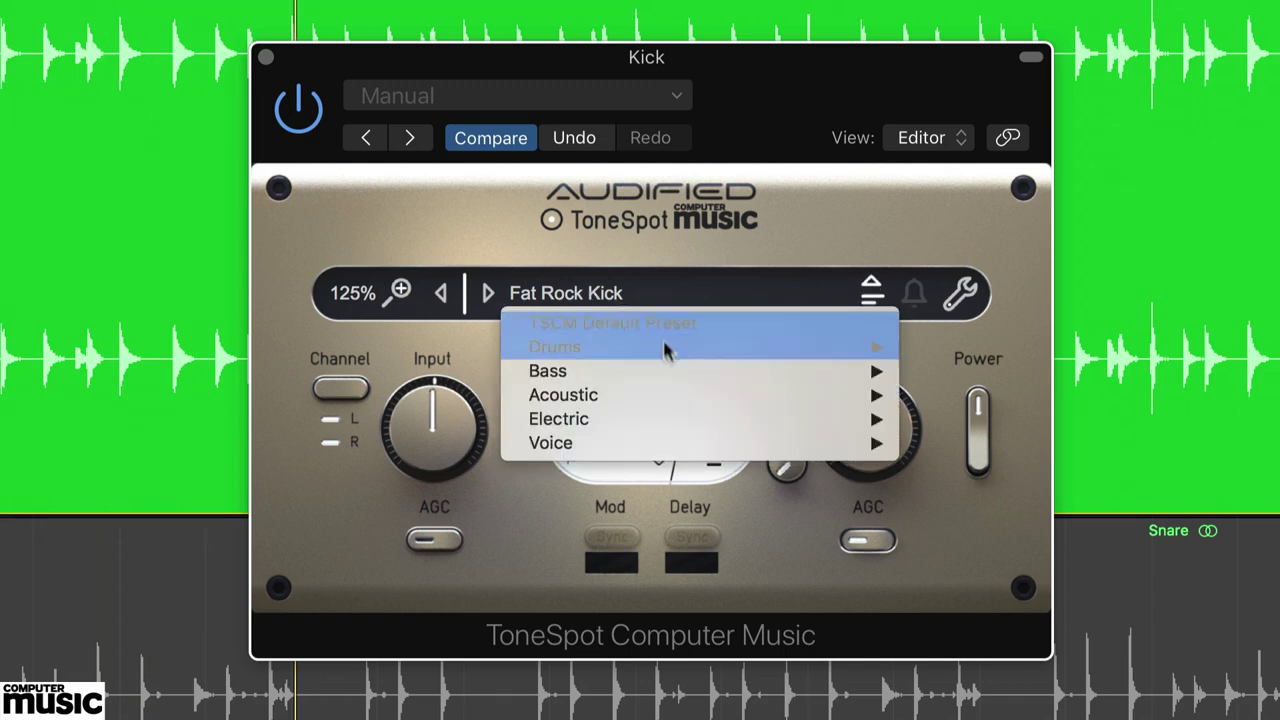
pyautogui.moveTo(666, 357)
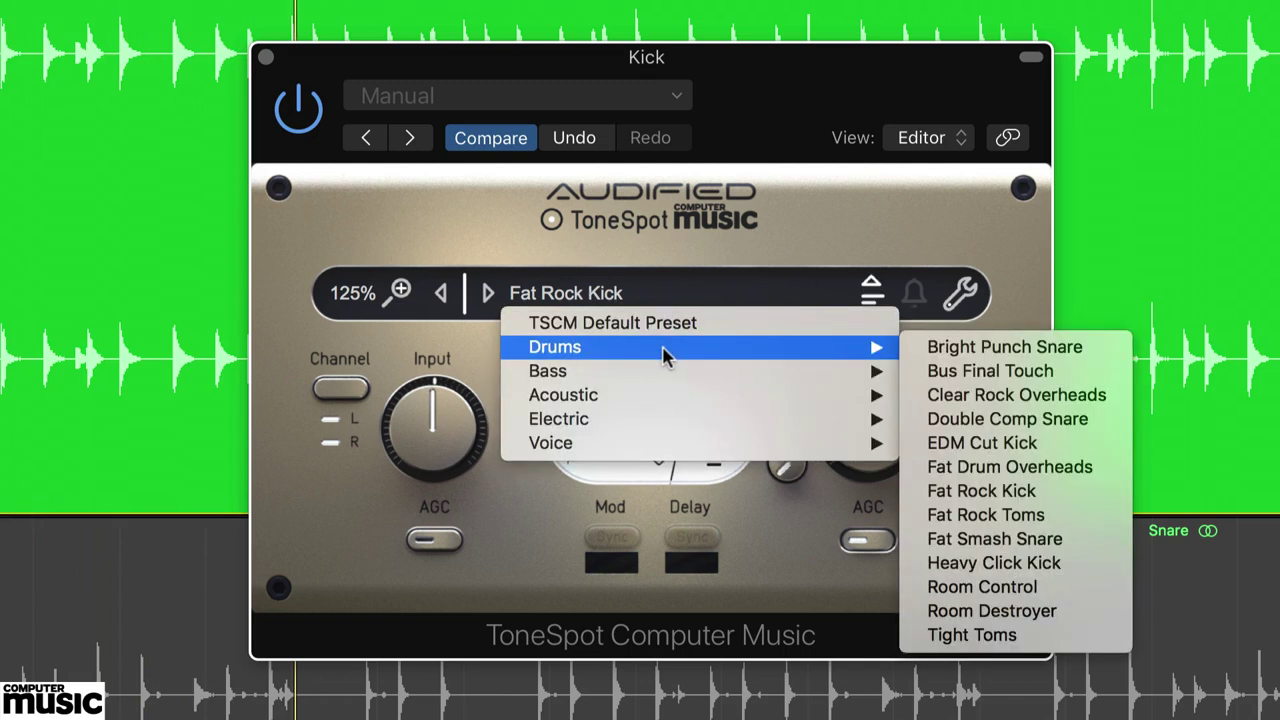
pyautogui.click(1003, 564)
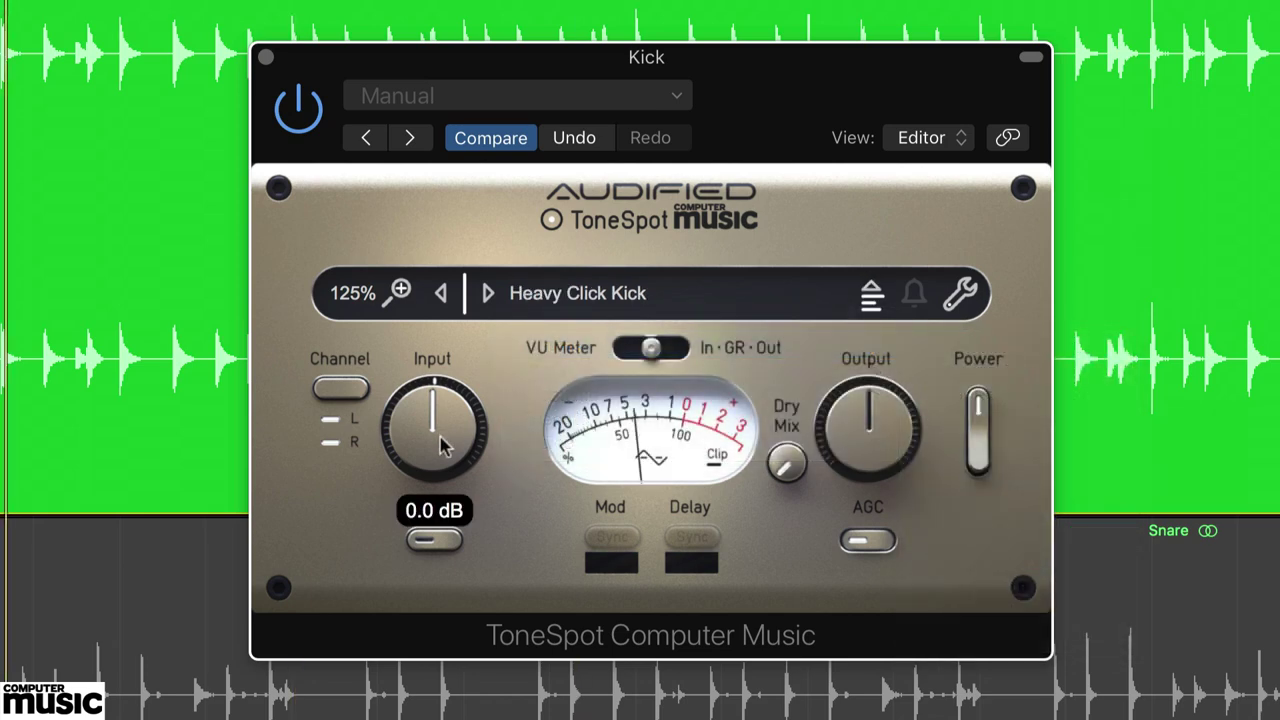
pyautogui.moveTo(447, 451); pyautogui.dragTo(419, 390)
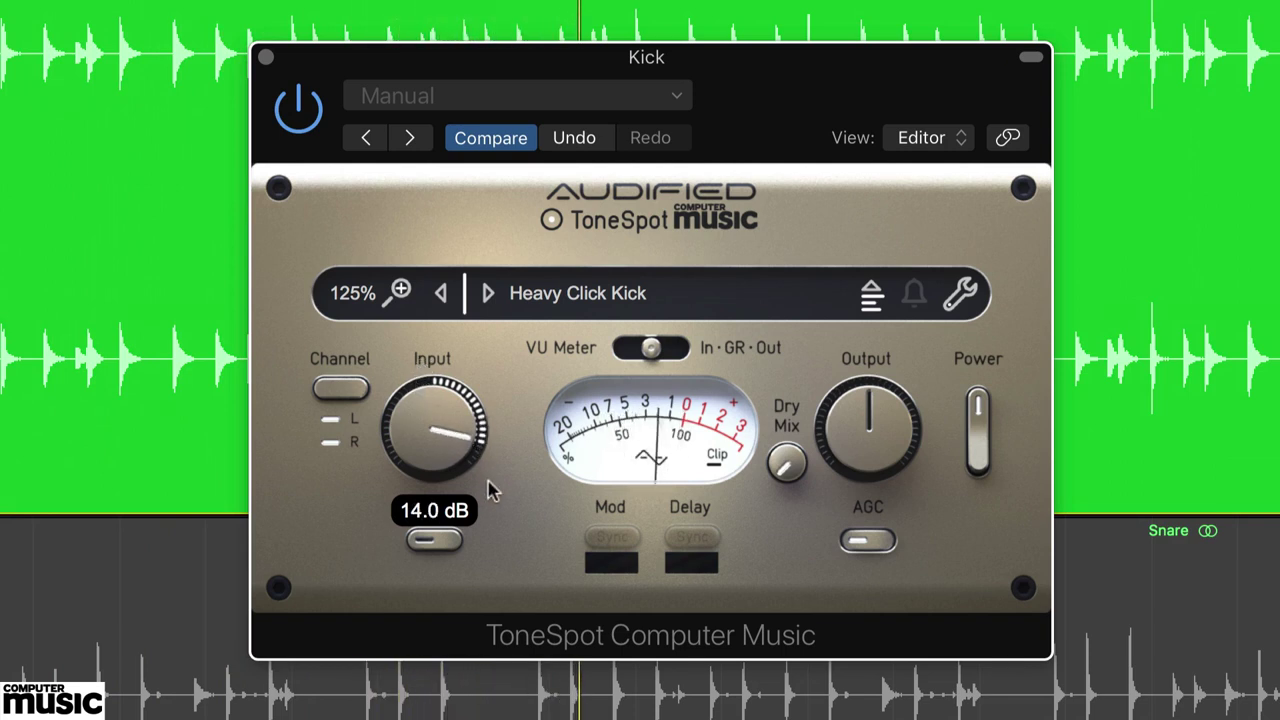
pyautogui.moveTo(788, 468); pyautogui.dragTo(787, 462)
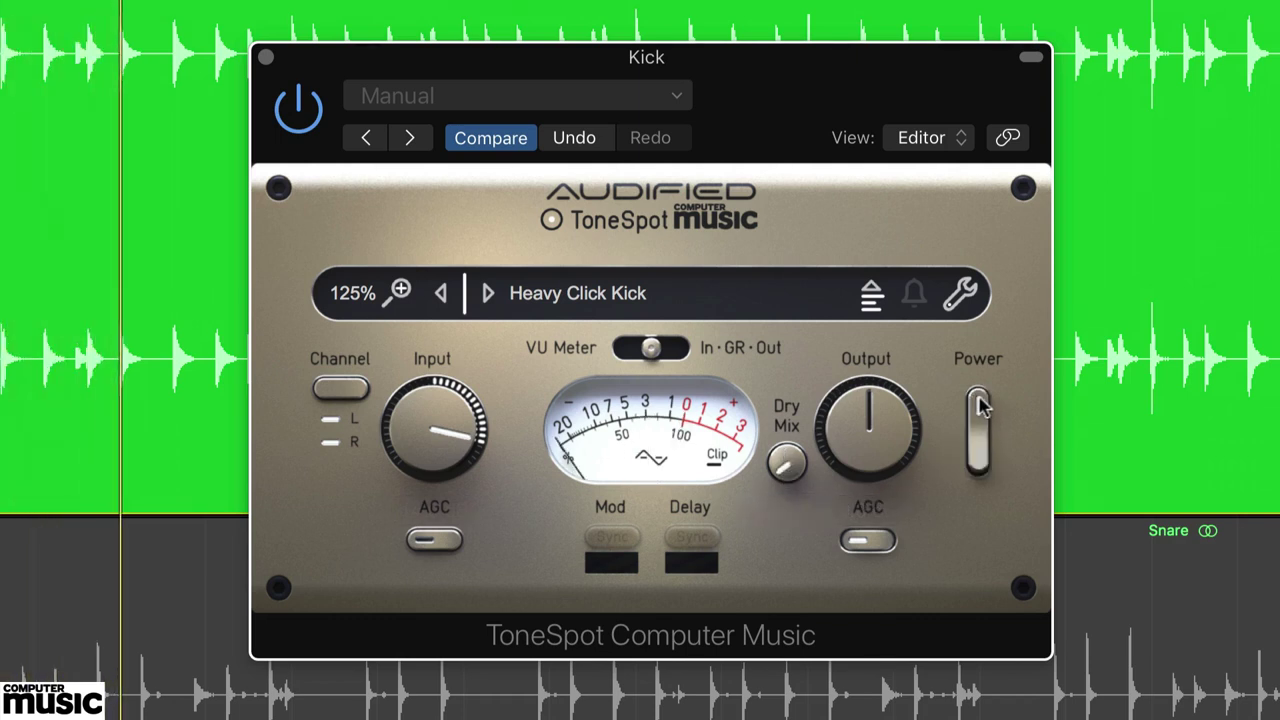
pyautogui.moveTo(787, 464); pyautogui.dragTo(781, 300)
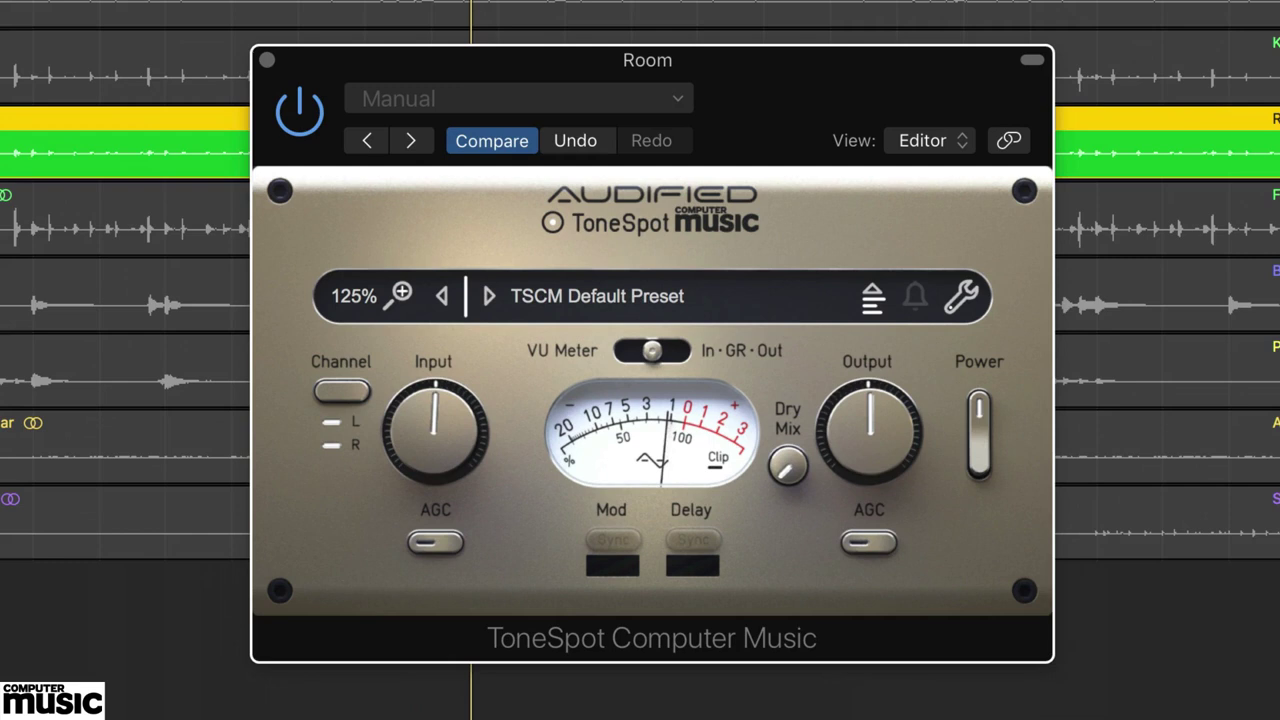
# Load the Drums > Room Control preset on the Room ToneSpot and drop input to -18 dB.
pyautogui.click(615, 305)
pyautogui.moveTo(543, 351)
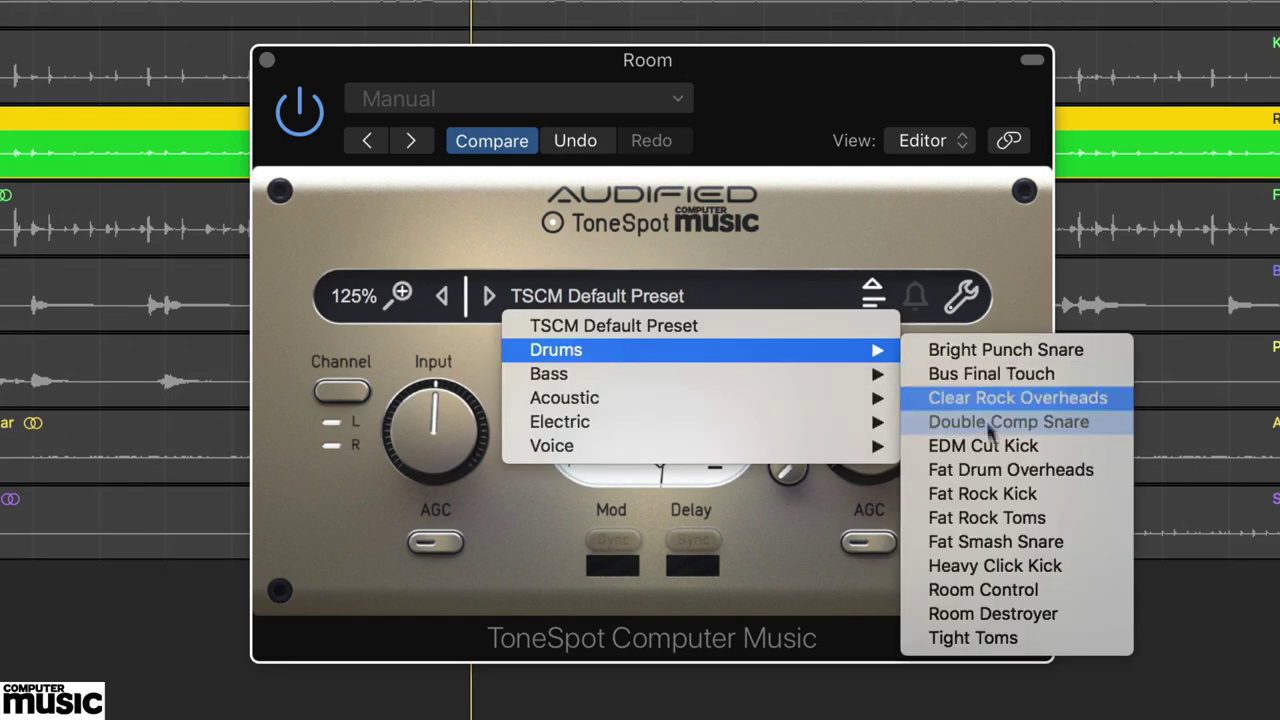
pyautogui.click(990, 589)
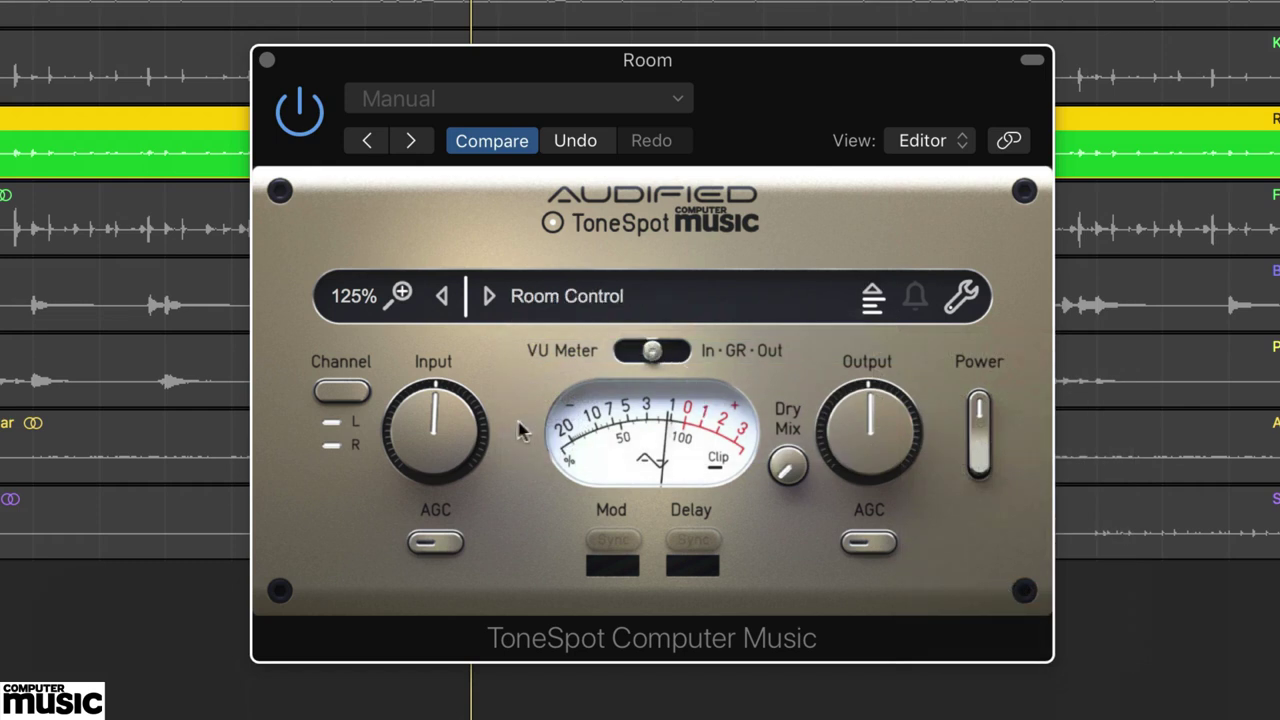
pyautogui.moveTo(435, 430); pyautogui.dragTo(450, 638)
pyautogui.moveTo(563, 678); pyautogui.dragTo(663, 640)
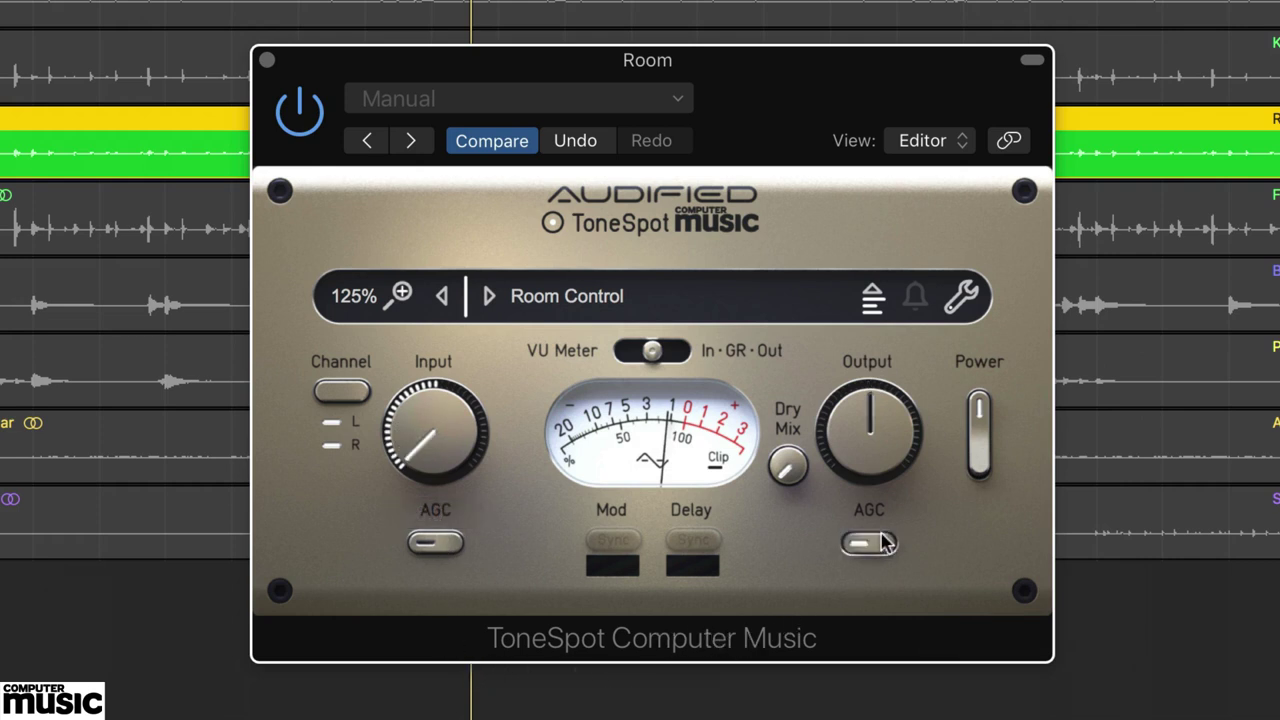
# Sweep the Room input drive up to about +13 dB, then pull it back down to about -13.9 dB.
pyautogui.moveTo(437, 455)
pyautogui.moveTo(437, 455); pyautogui.dragTo(422, 310)
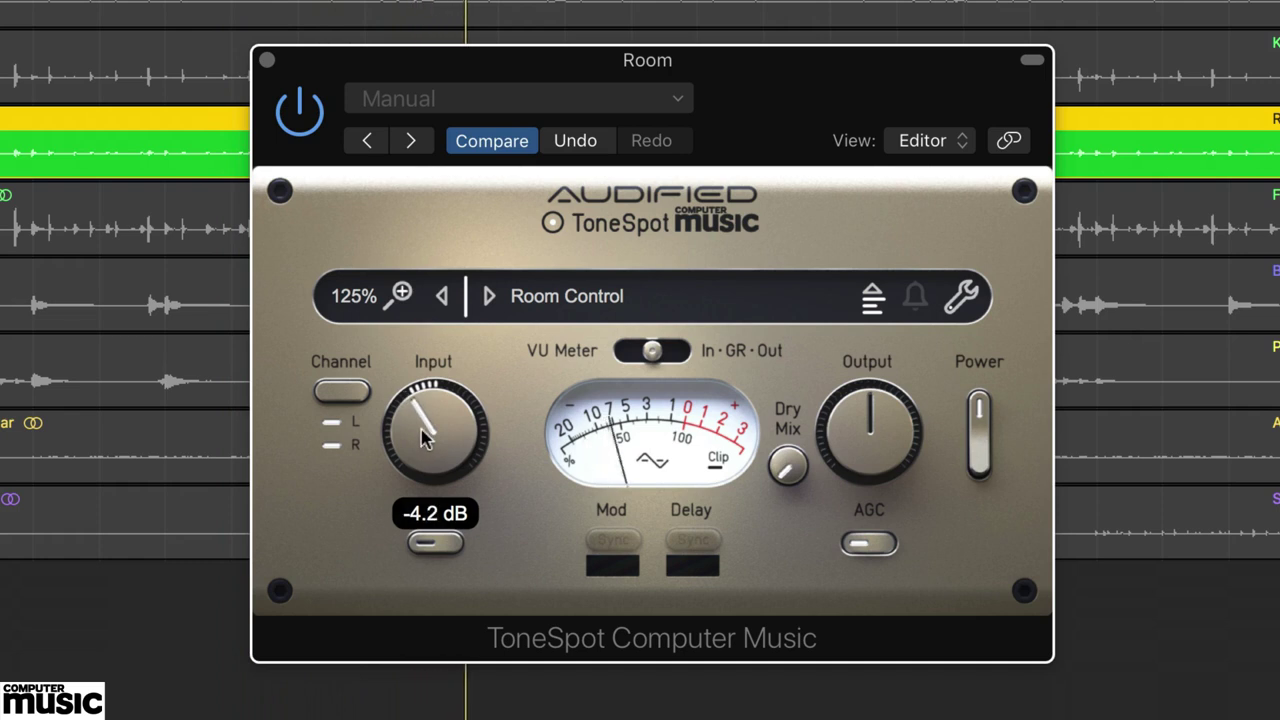
pyautogui.moveTo(426, 425); pyautogui.dragTo(424, 390)
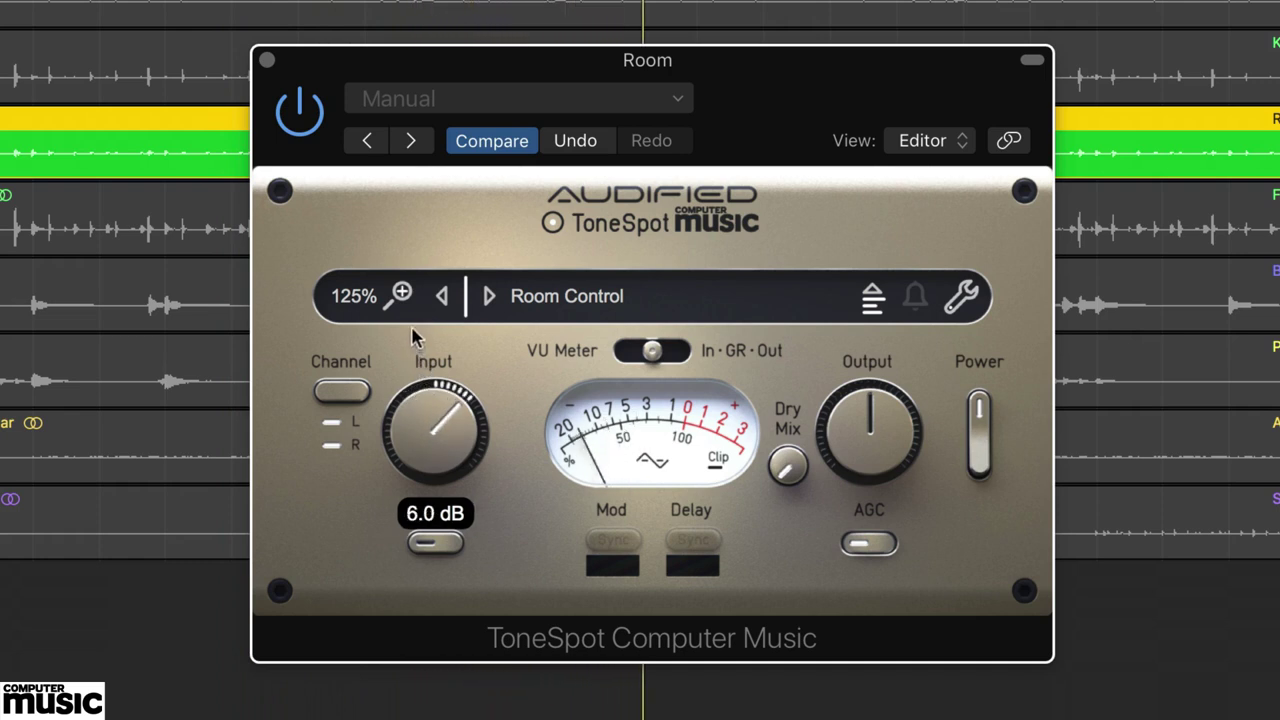
pyautogui.moveTo(412, 328); pyautogui.dragTo(405, 252)
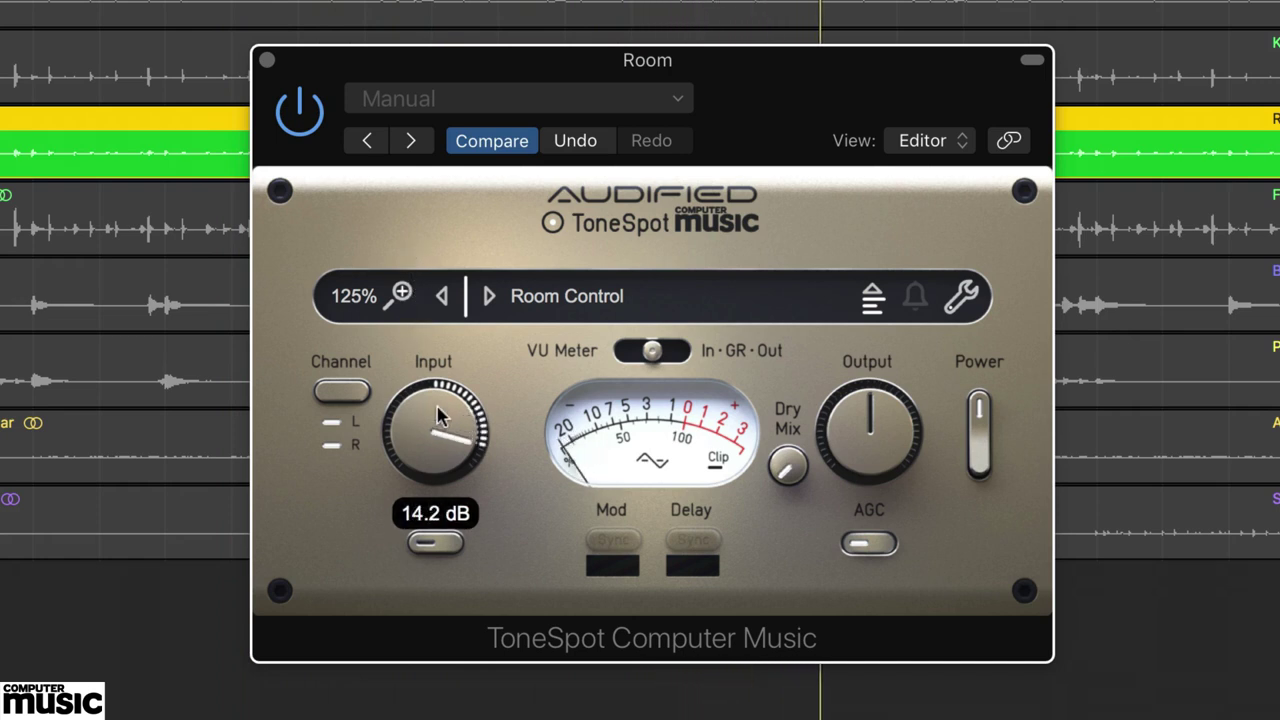
pyautogui.moveTo(437, 423); pyautogui.dragTo(457, 688)
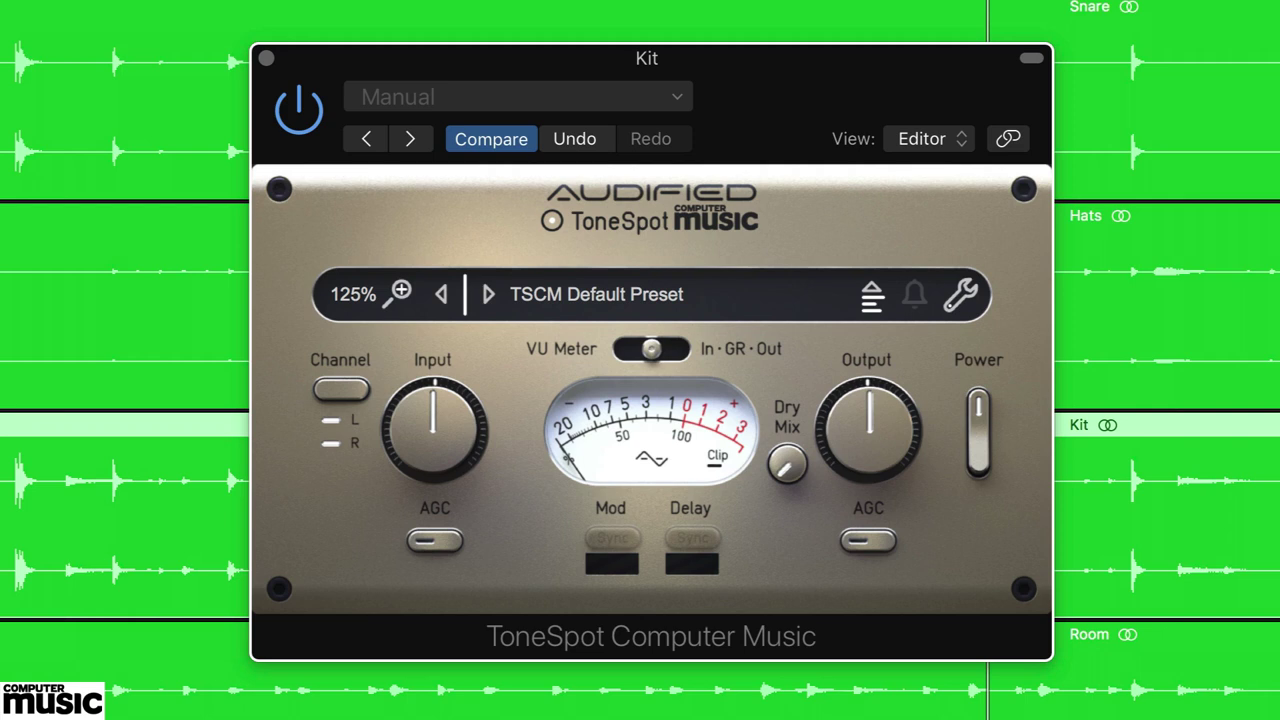
# Load the Drums > Clear Rock Overheads preset on the Kit ToneSpot and A/B it with Power.
pyautogui.click(625, 300)
pyautogui.moveTo(613, 350)
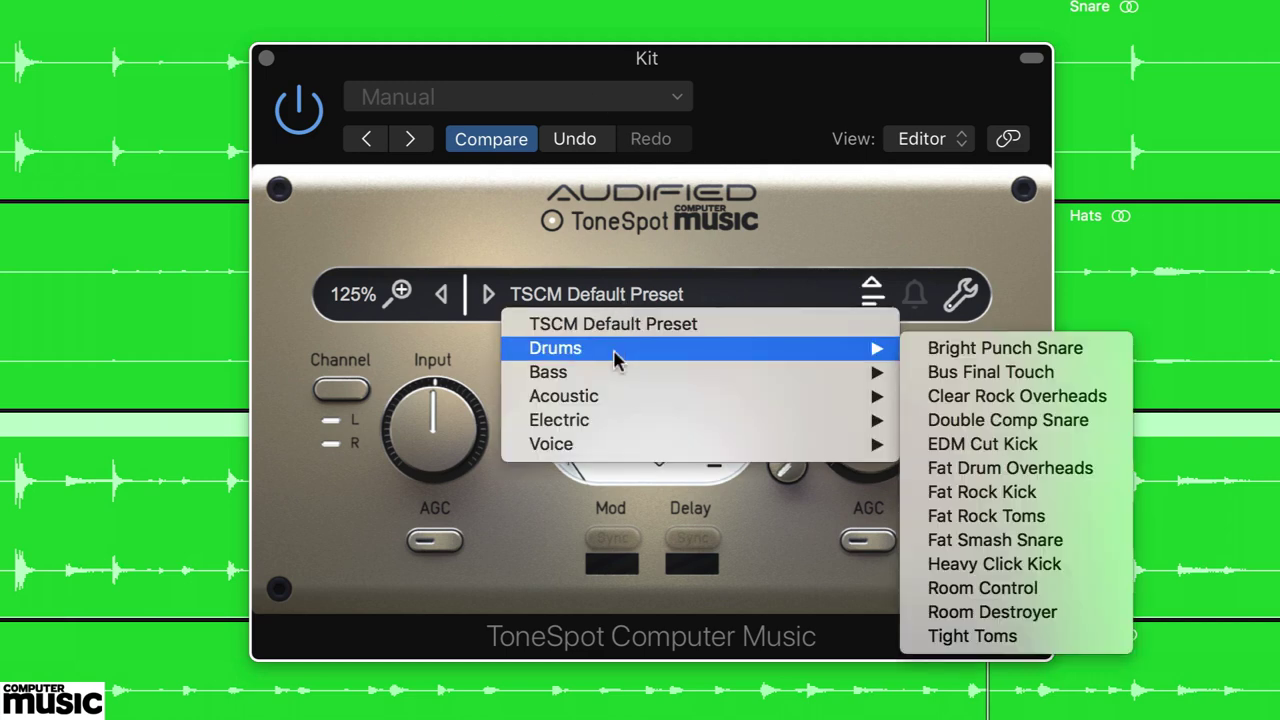
pyautogui.click(1039, 402)
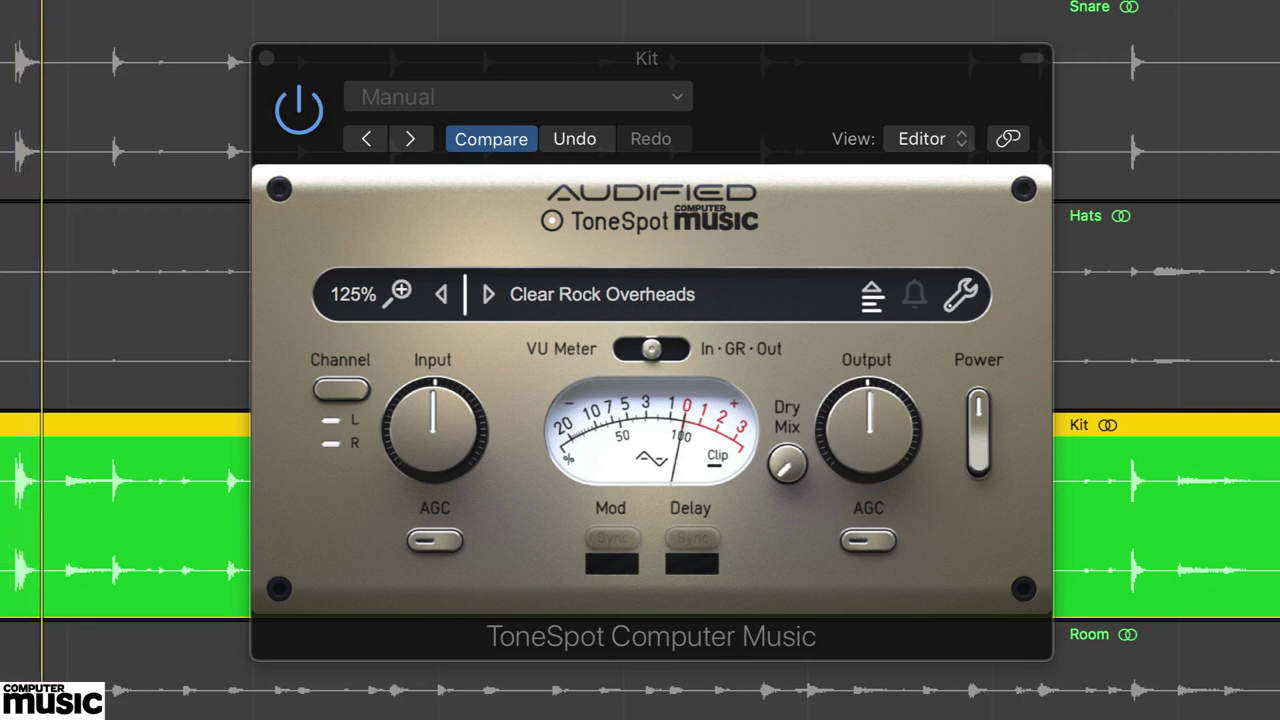
pyautogui.moveTo(978, 463); pyautogui.dragTo(980, 425)
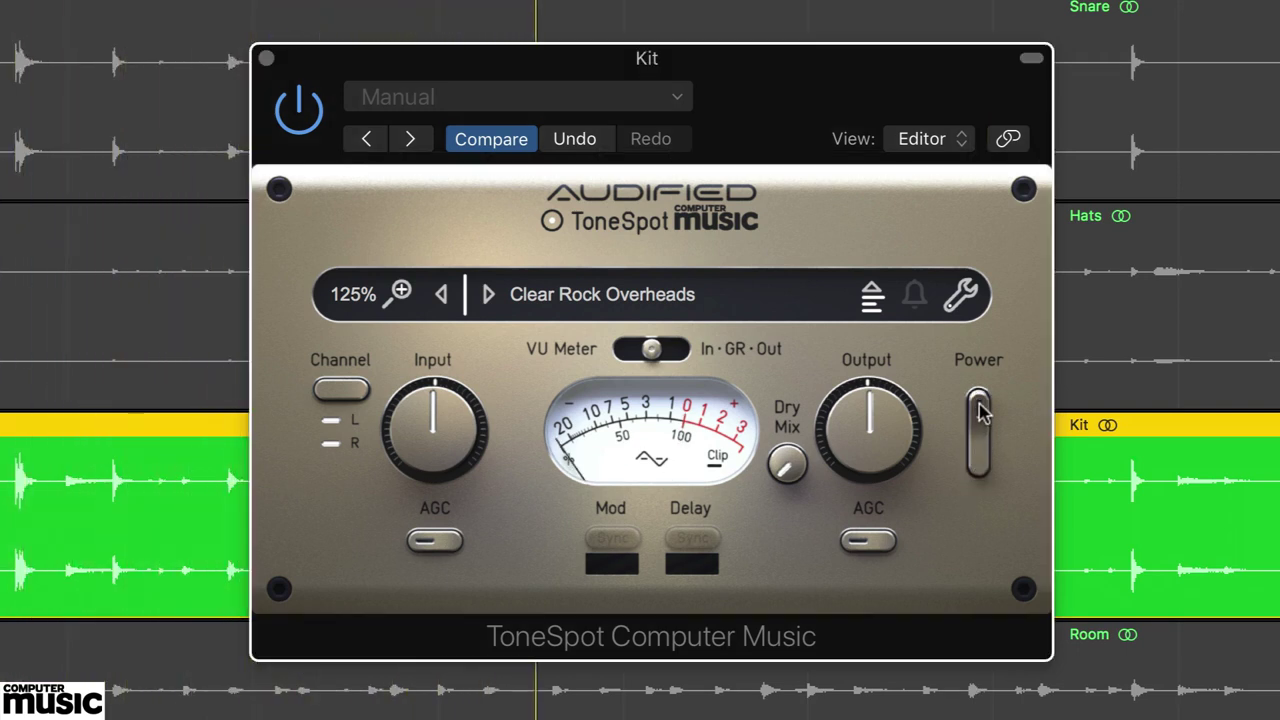
pyautogui.click(980, 412)
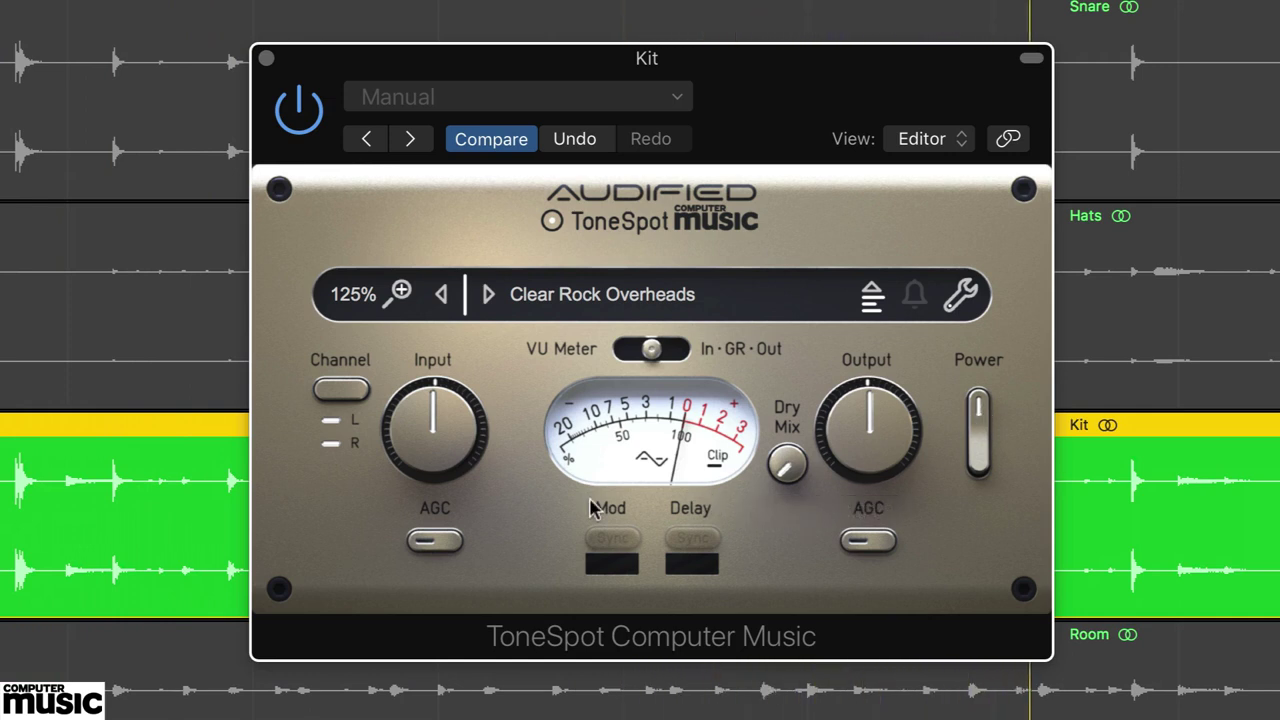
# Set the Kit's dry mix to 44.1%, compare with bypass, select all, and bypass the plugin.
pyautogui.moveTo(790, 475)
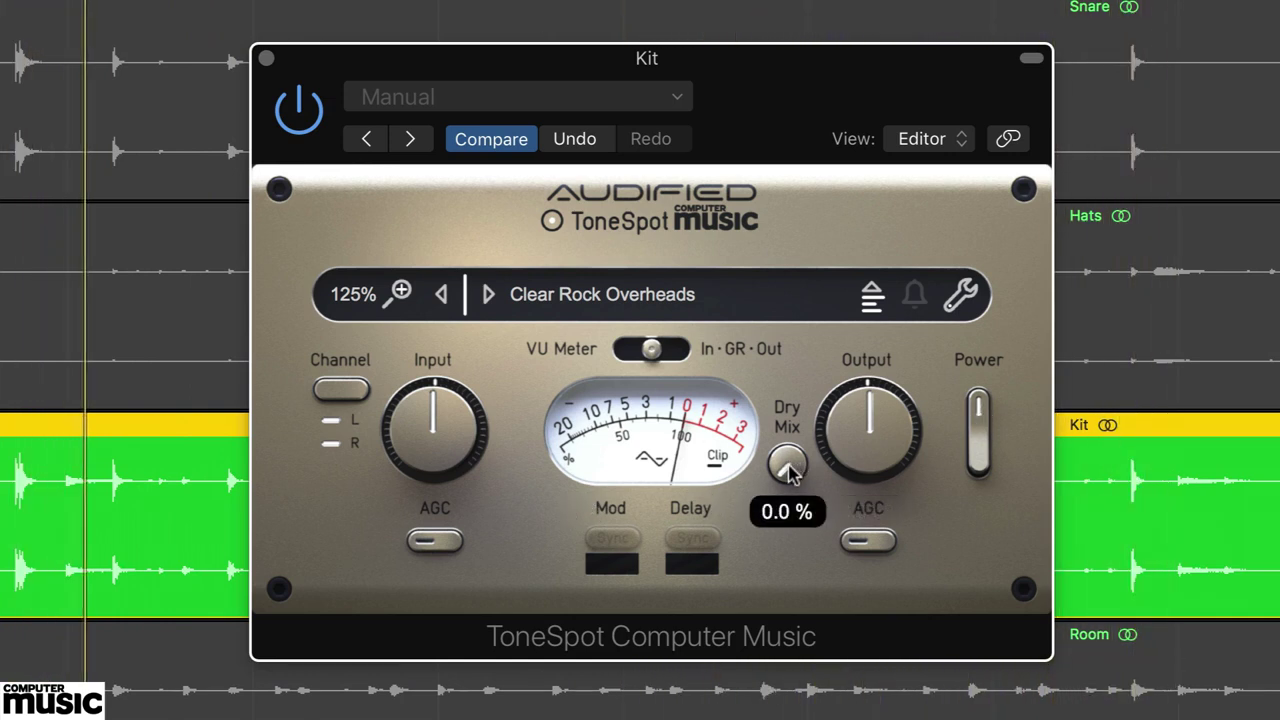
pyautogui.moveTo(790, 475); pyautogui.dragTo(775, 305)
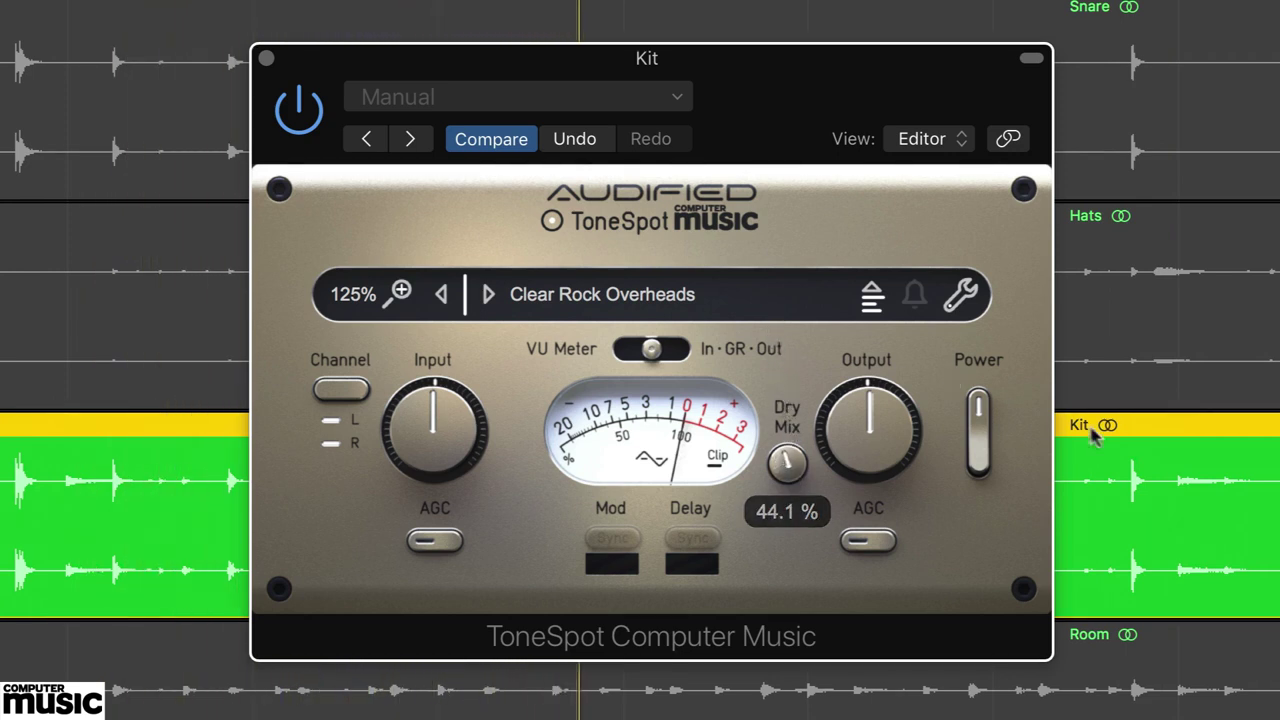
pyautogui.click(979, 420)
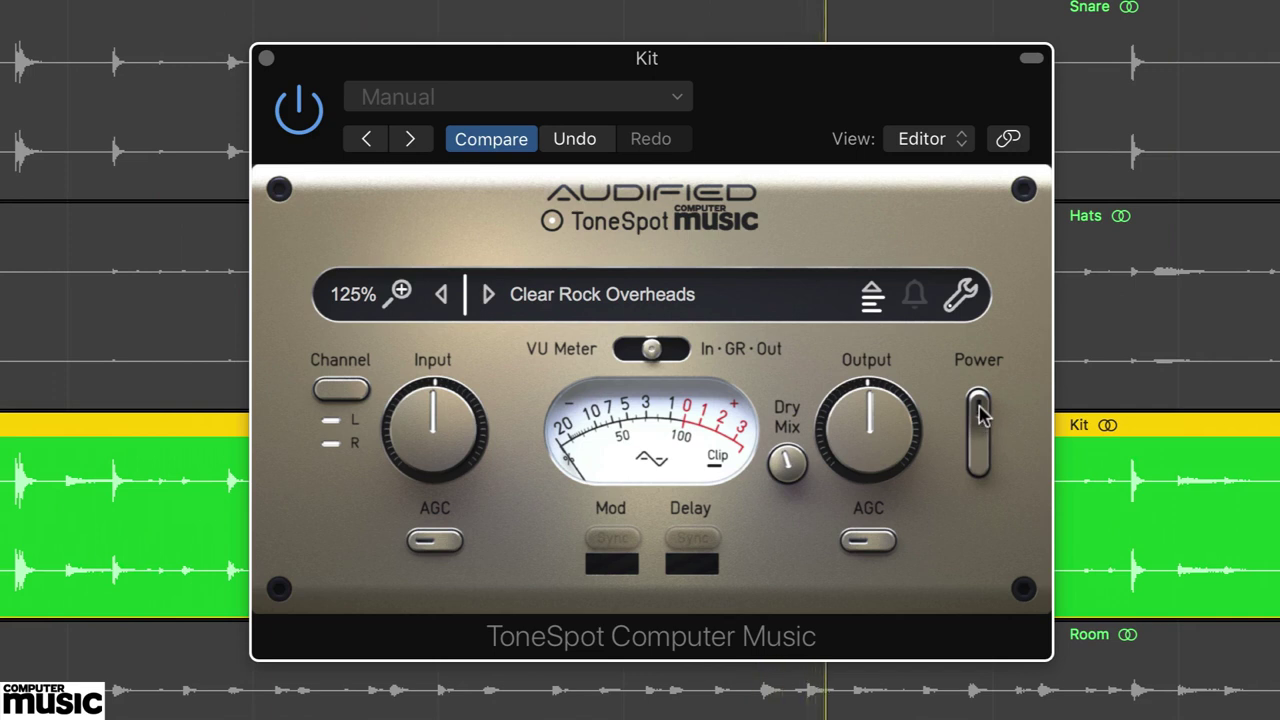
pyautogui.click(979, 416)
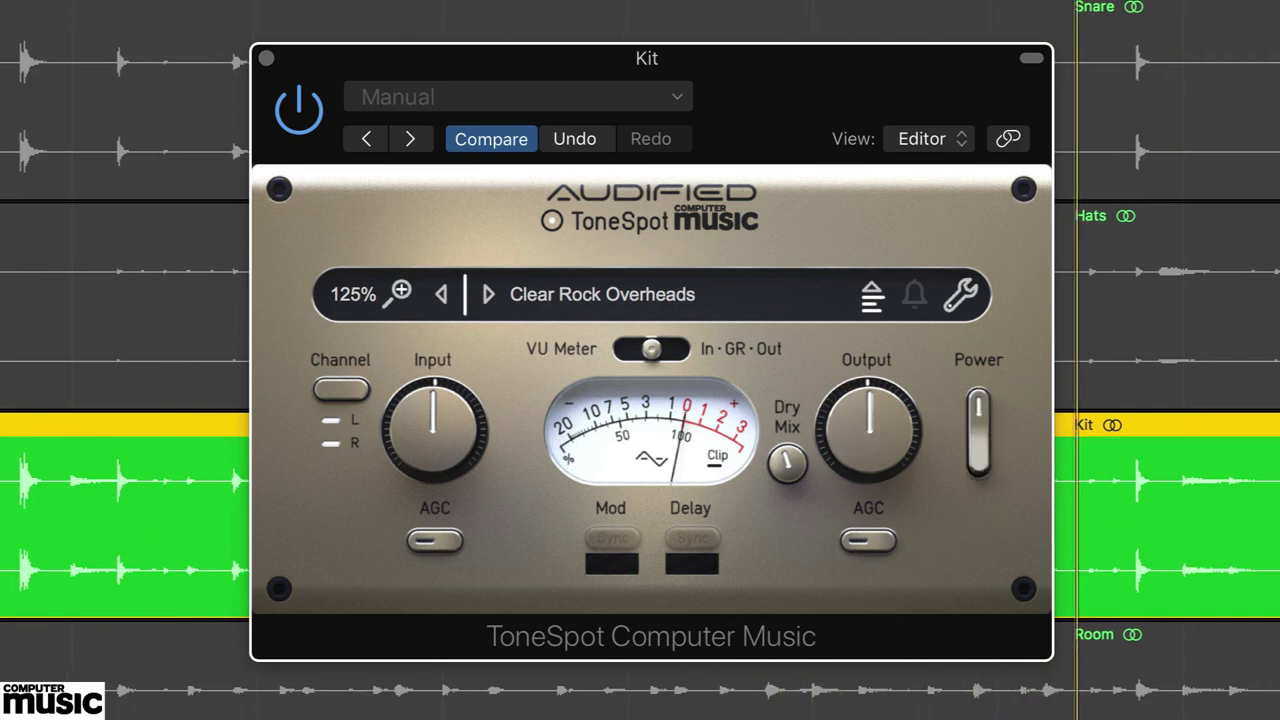
pyautogui.press('super+a')
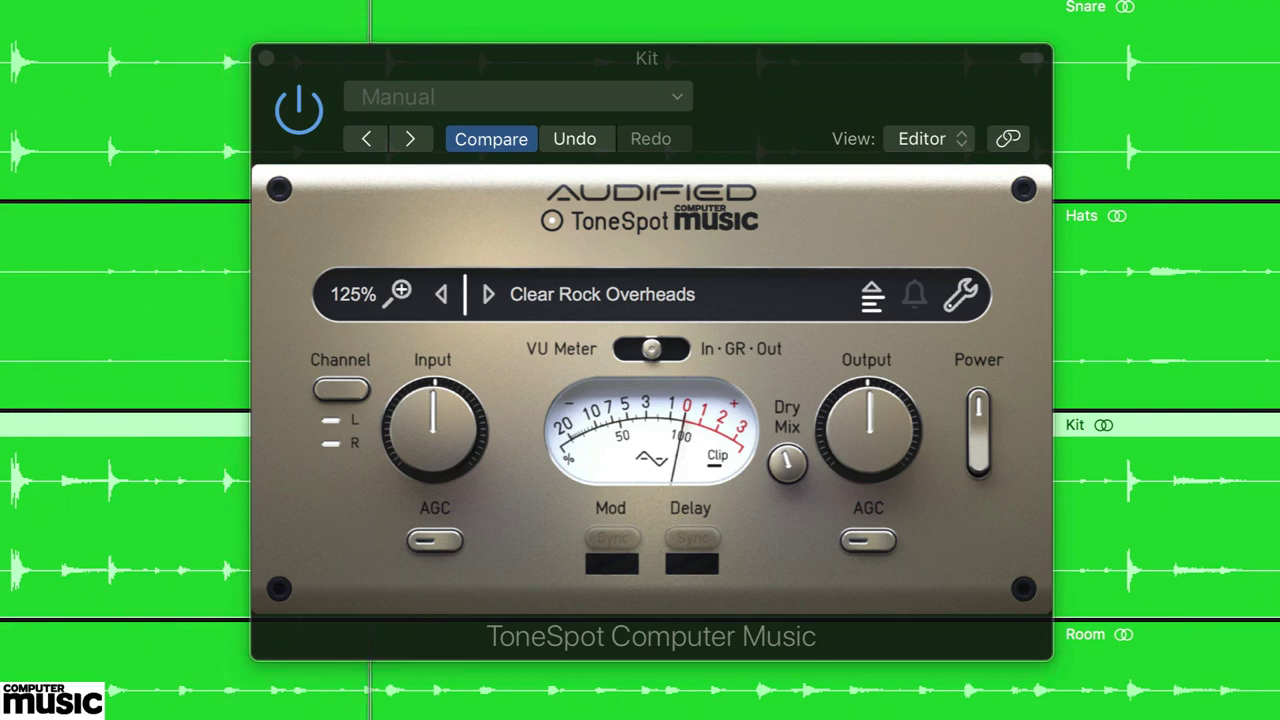
pyautogui.click(290, 120)
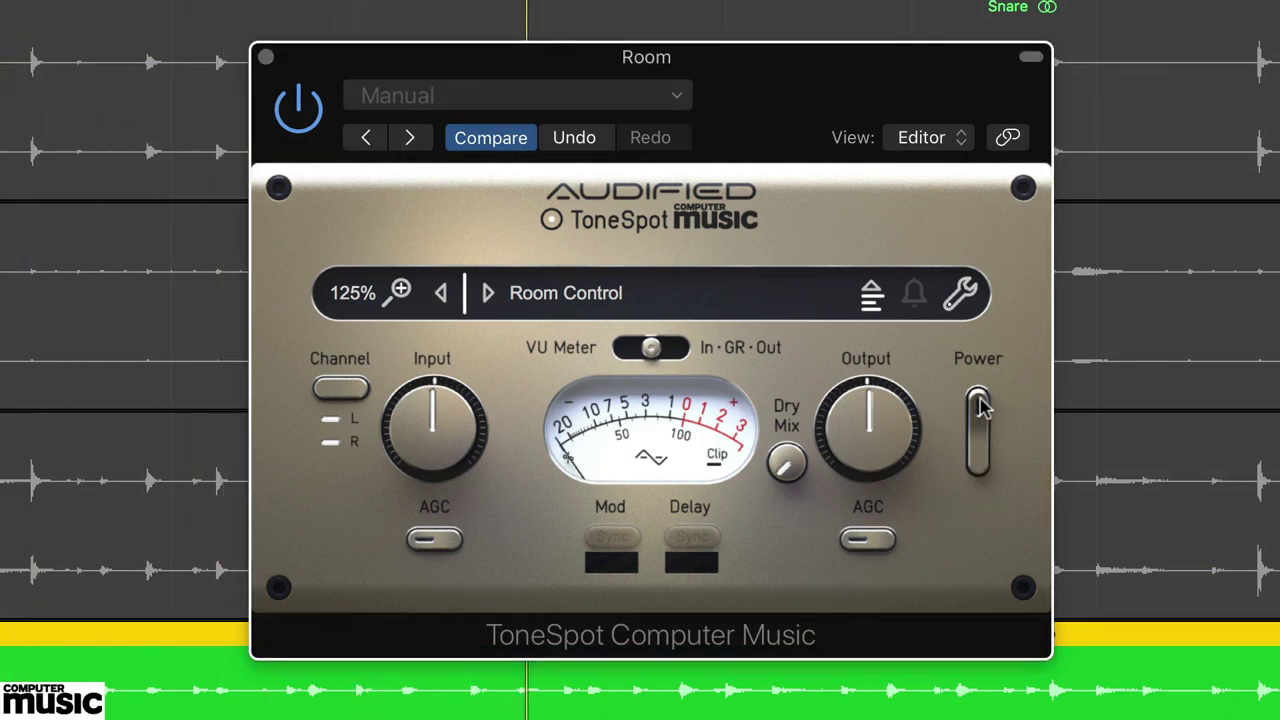
# A/B the Room compressor with Power and settle its dry mix around 48%.
pyautogui.click(980, 410)
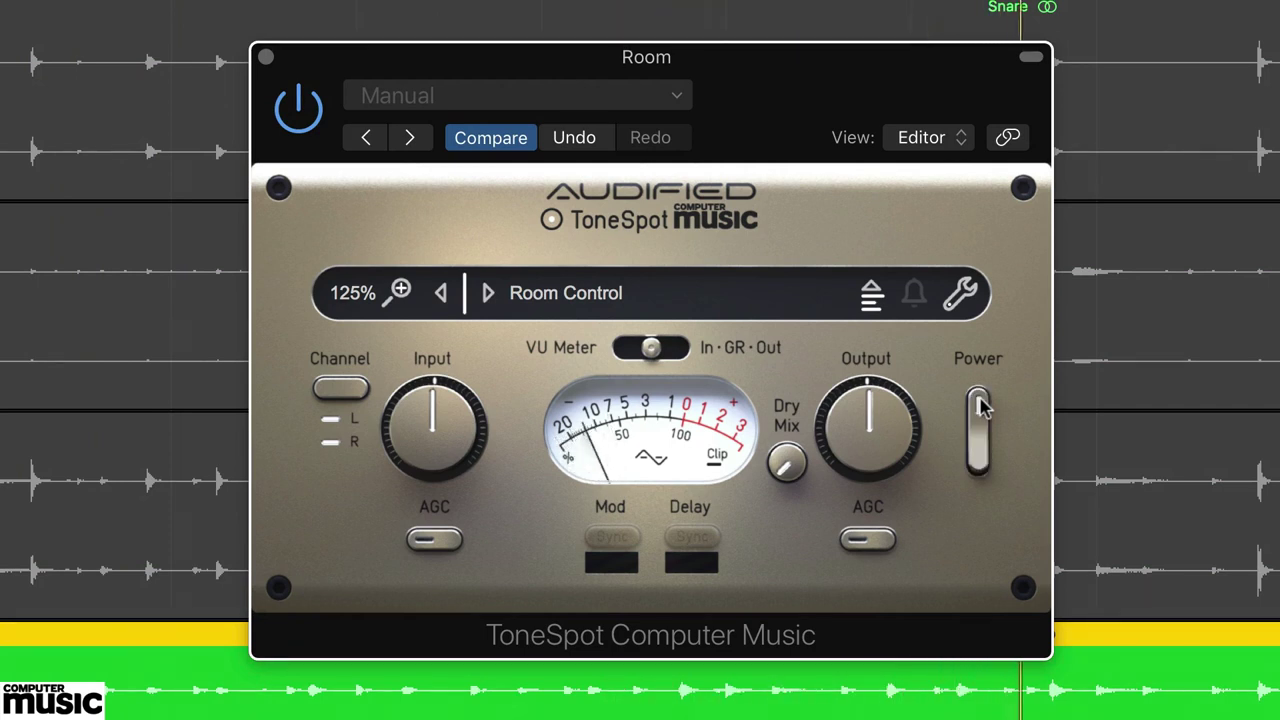
pyautogui.moveTo(790, 460)
pyautogui.moveTo(790, 460); pyautogui.dragTo(766, 249)
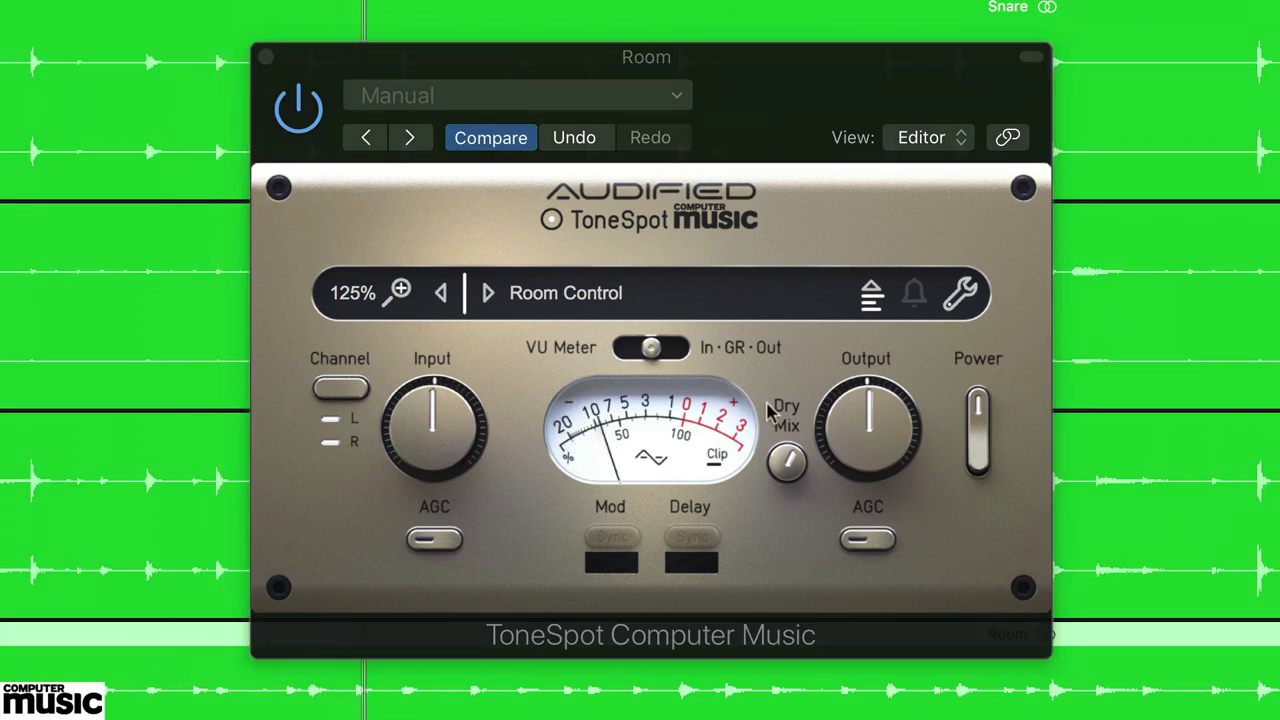
pyautogui.moveTo(788, 466)
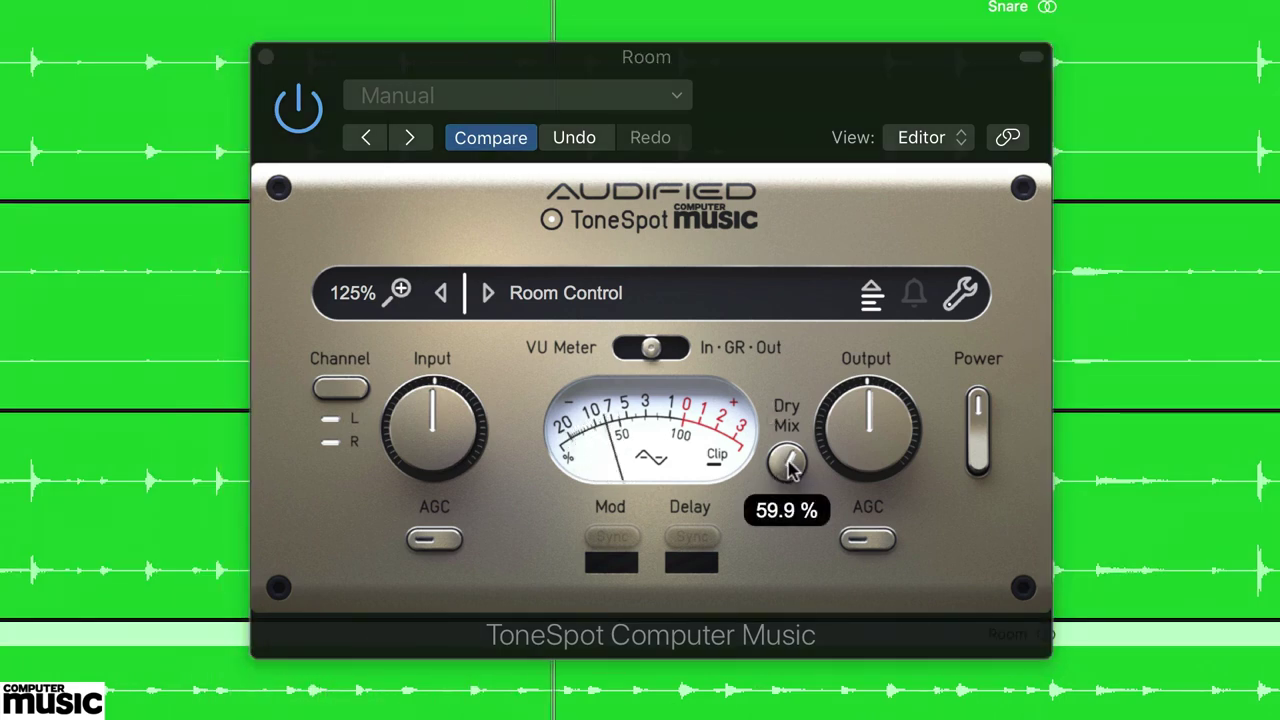
pyautogui.moveTo(788, 466); pyautogui.dragTo(783, 556)
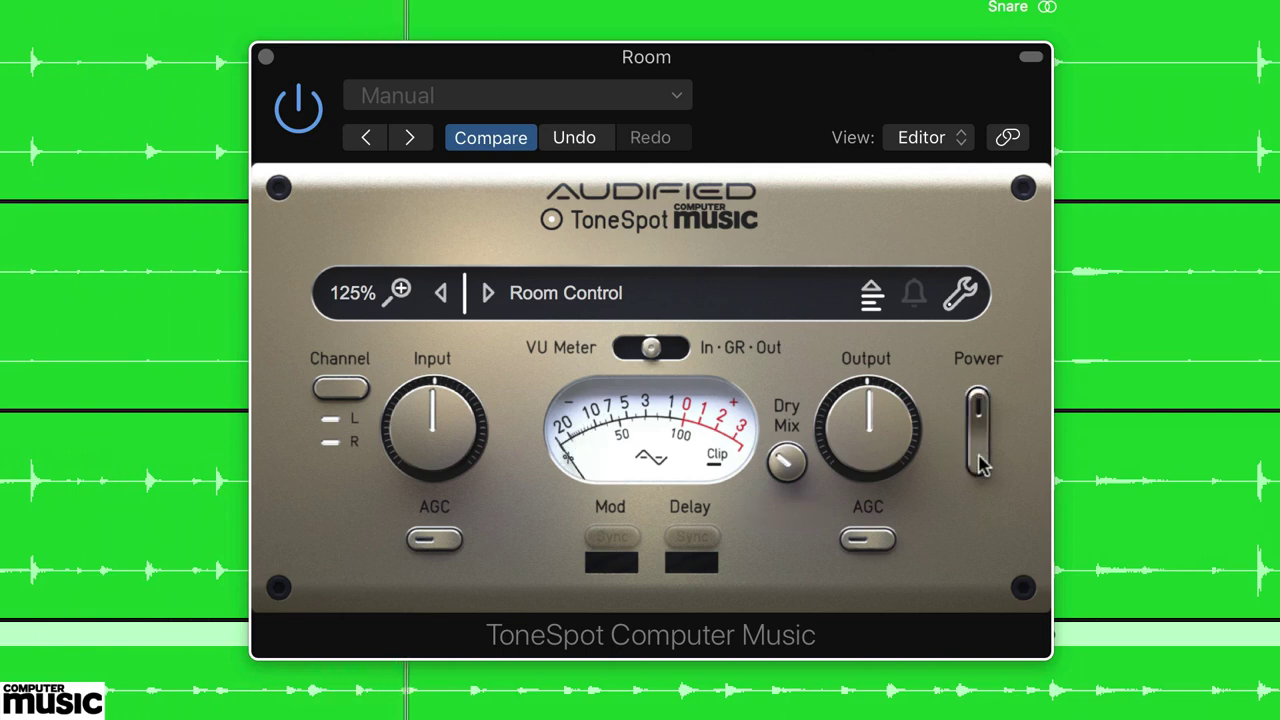
pyautogui.click(980, 408)
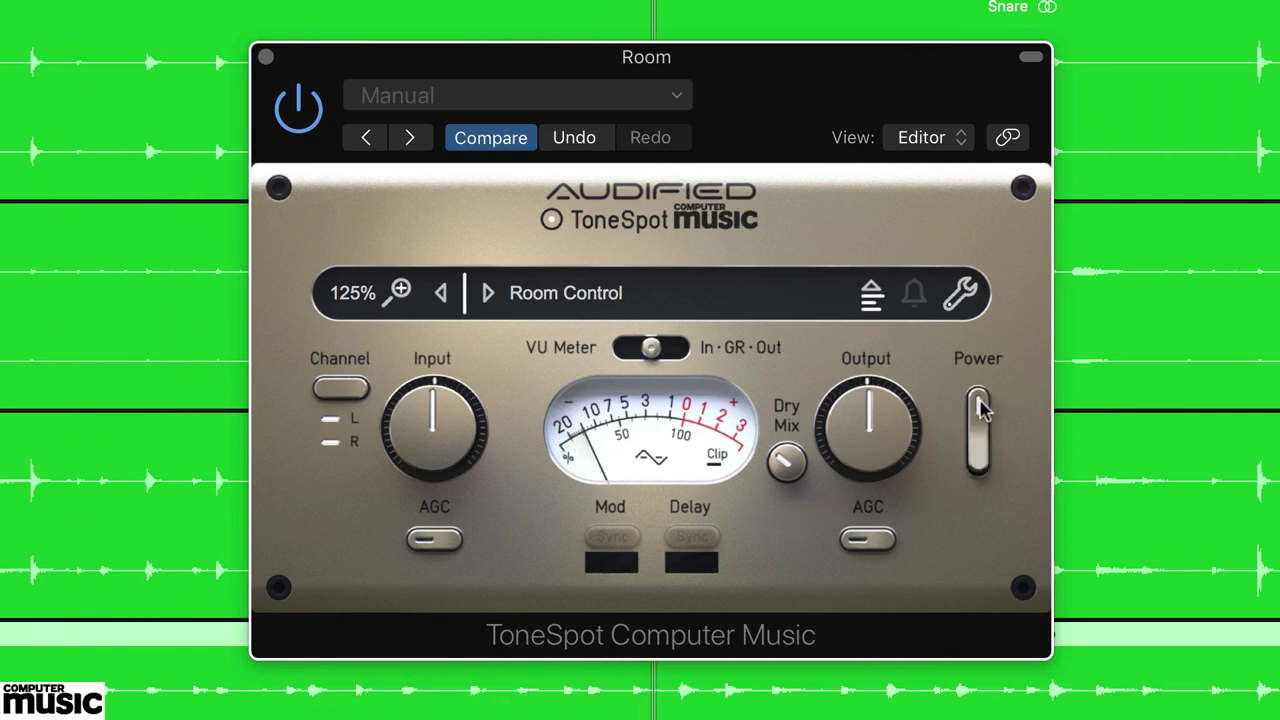
pyautogui.moveTo(784, 455); pyautogui.dragTo(781, 461)
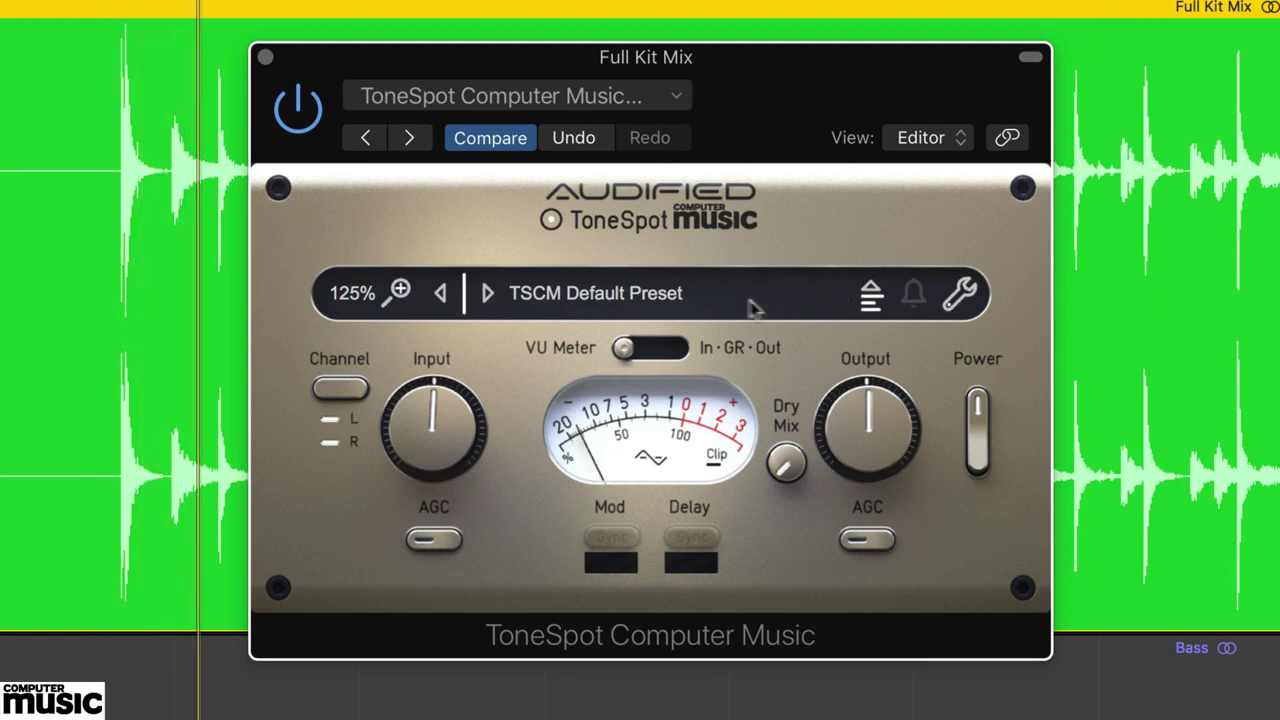
# Load the Drums > Bus Final Touch preset on the Full Kit Mix ToneSpot.
pyautogui.click(630, 296)
pyautogui.moveTo(643, 346)
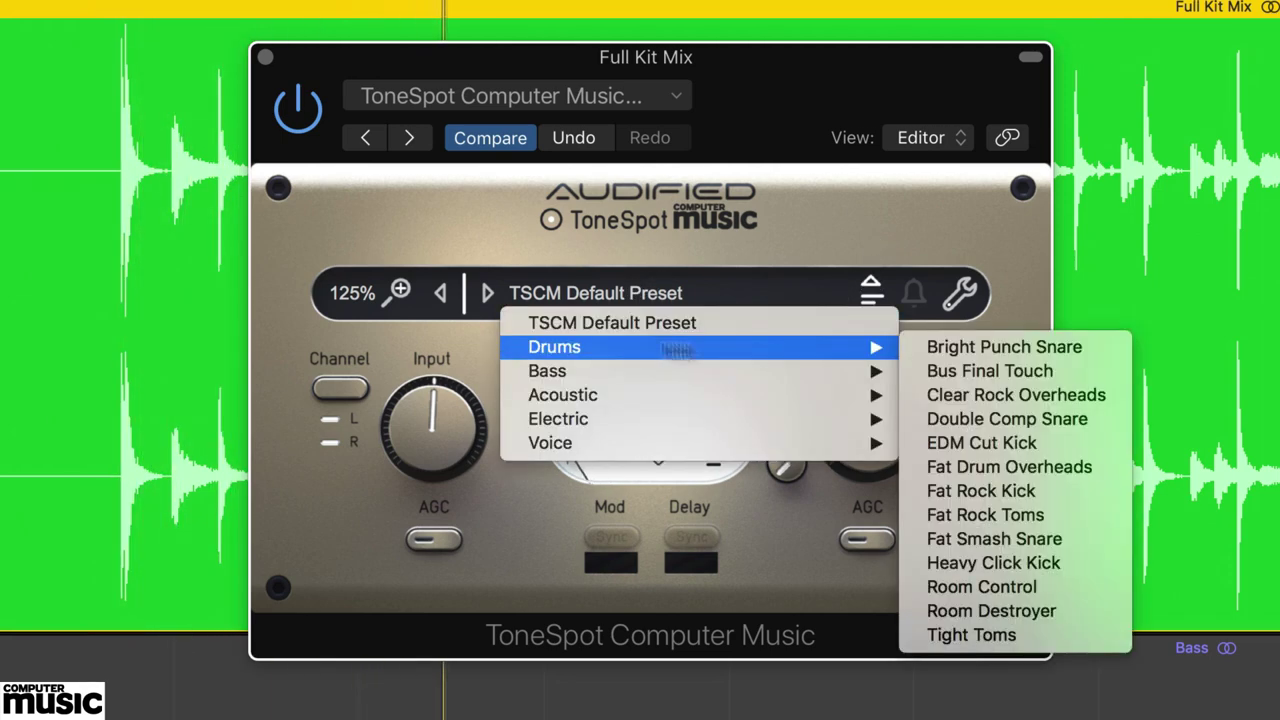
pyautogui.click(1065, 370)
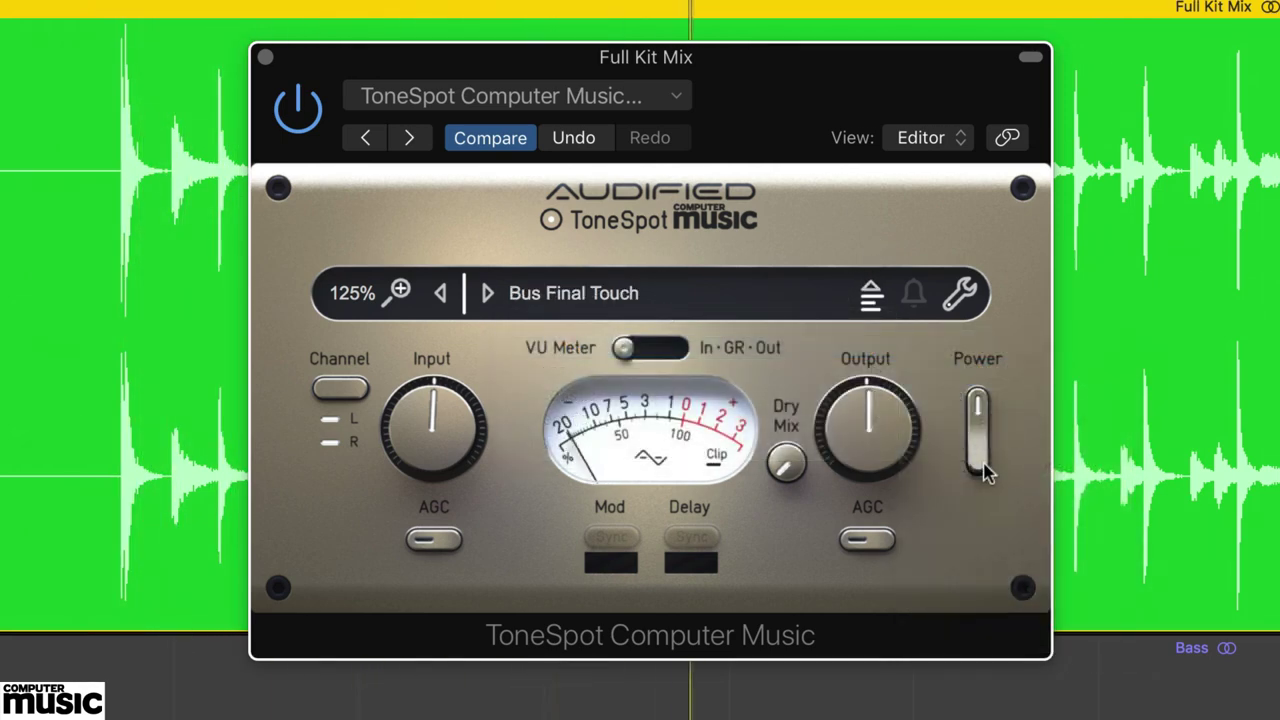
# Raise Dry Mix to about 50%, toggling Power on and off to compare.
pyautogui.moveTo(982, 474); pyautogui.dragTo(985, 412)
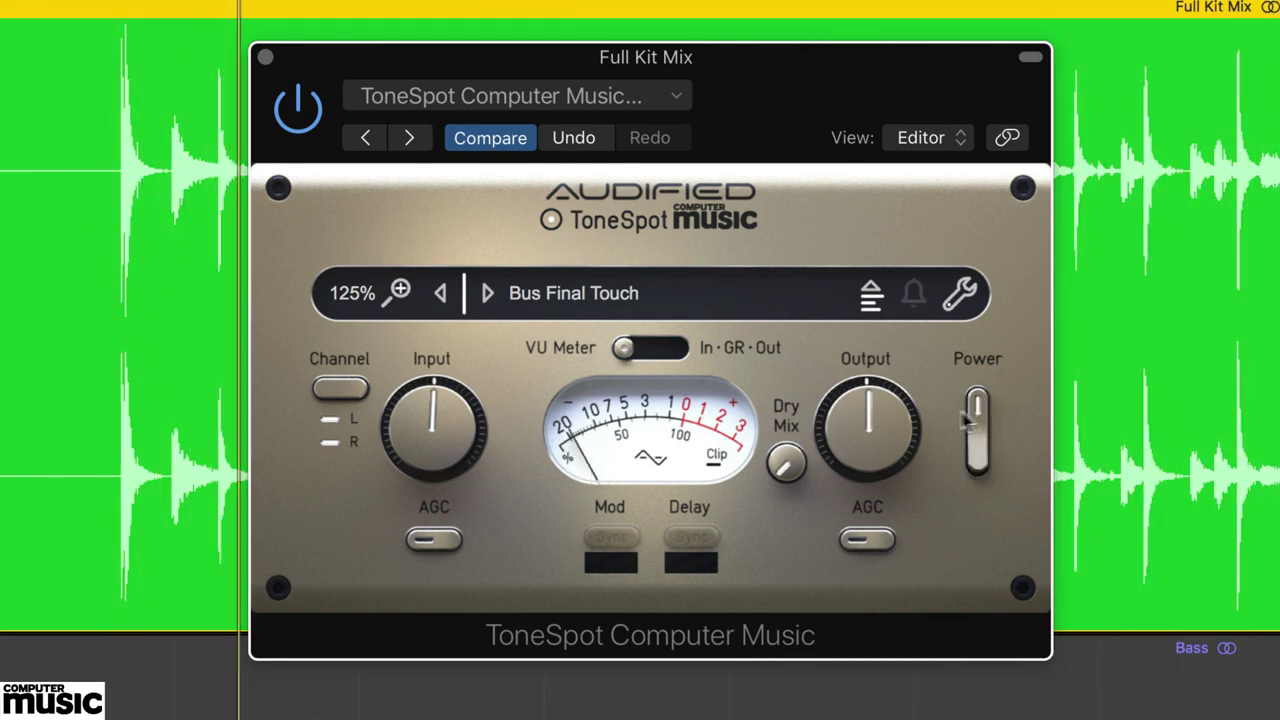
pyautogui.moveTo(915, 440)
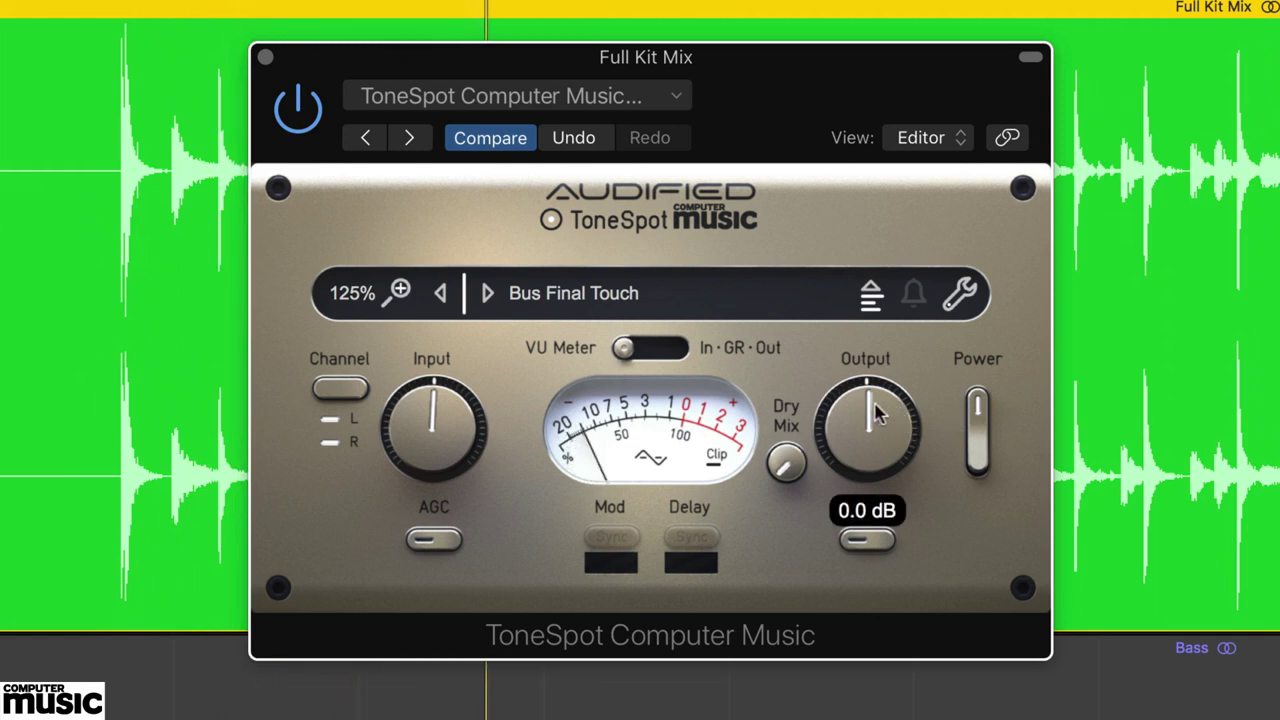
pyautogui.moveTo(786, 462); pyautogui.dragTo(768, 272)
pyautogui.click(979, 412)
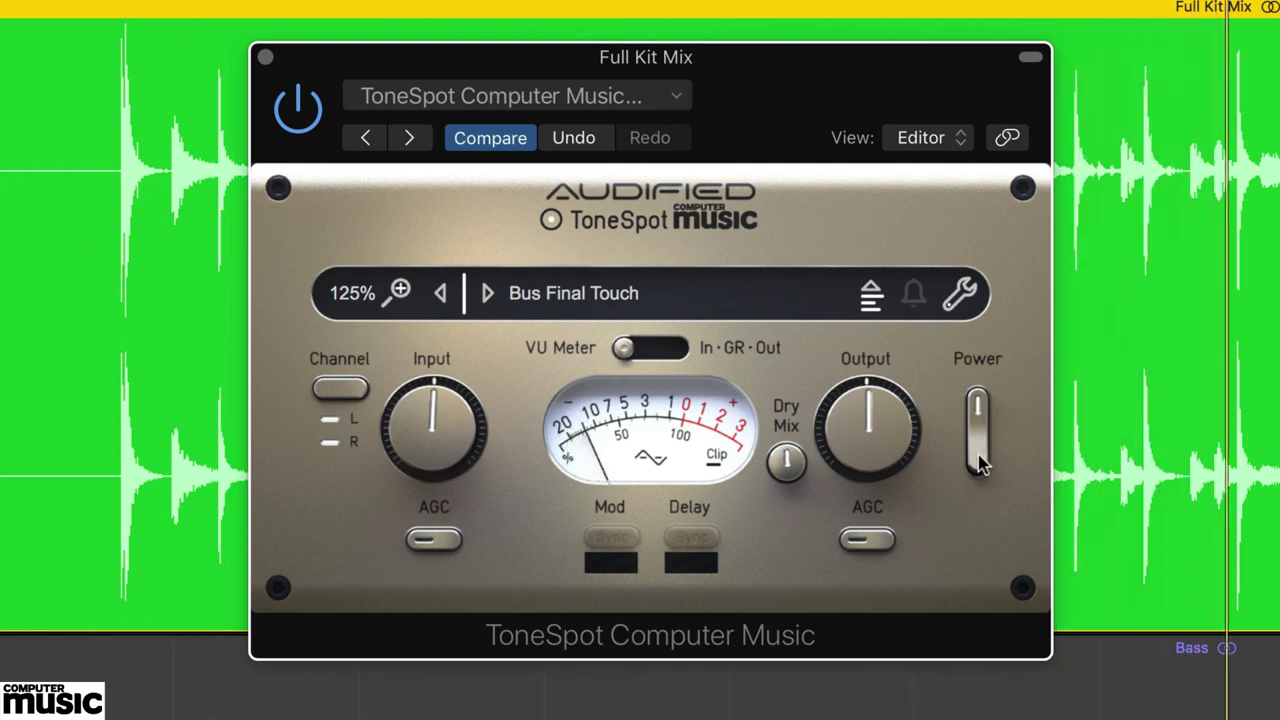
pyautogui.click(980, 465)
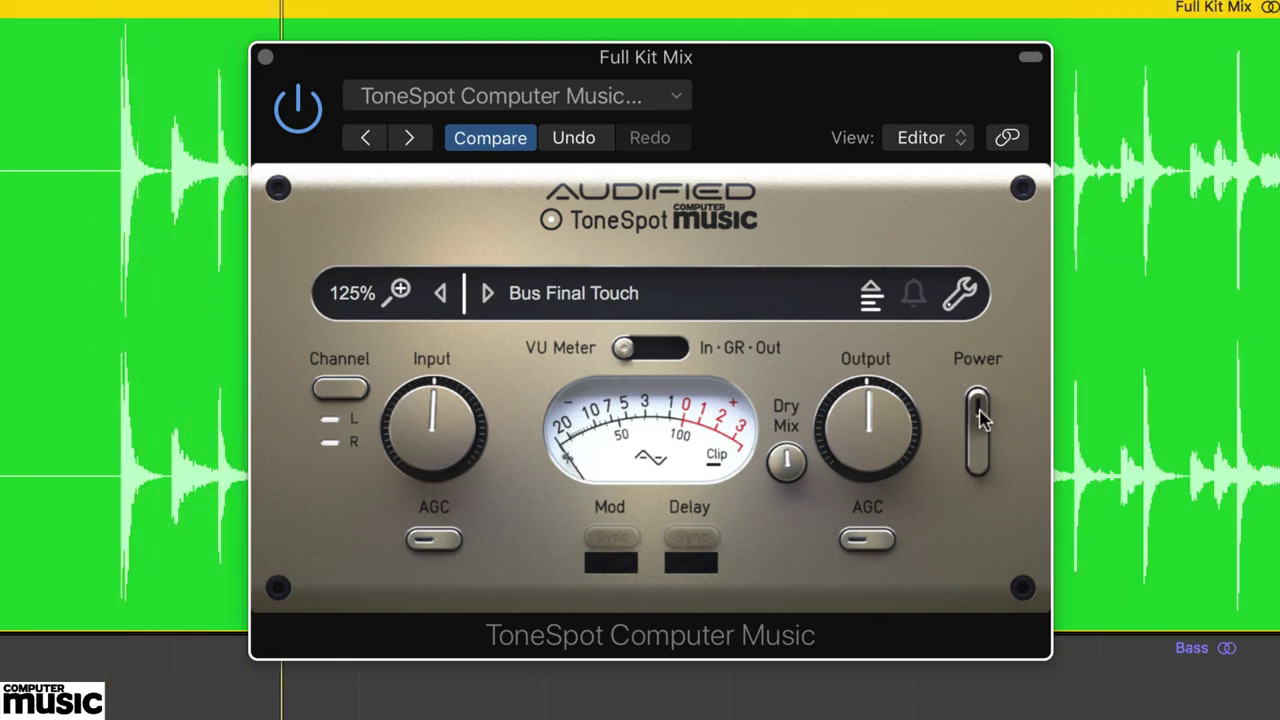
pyautogui.click(980, 407)
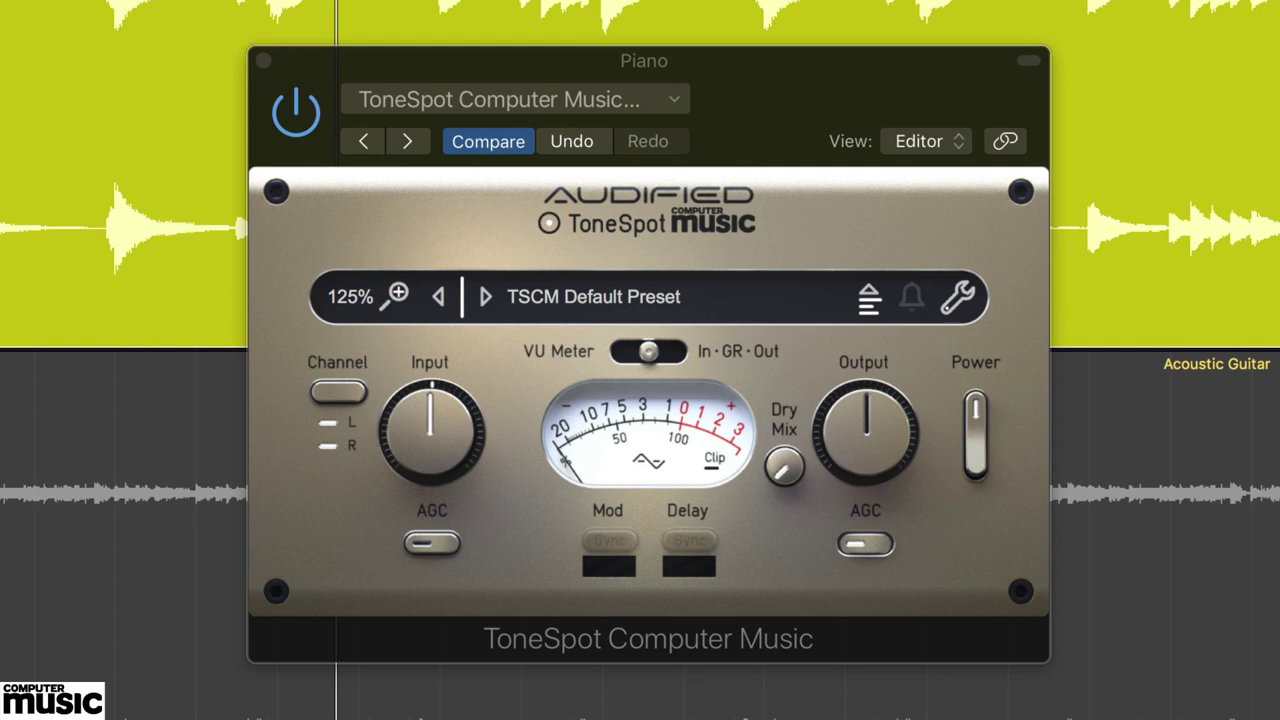
# Load the Acoustic > Modern Bright Piano preset and turn off Output AGC.
pyautogui.click(620, 293)
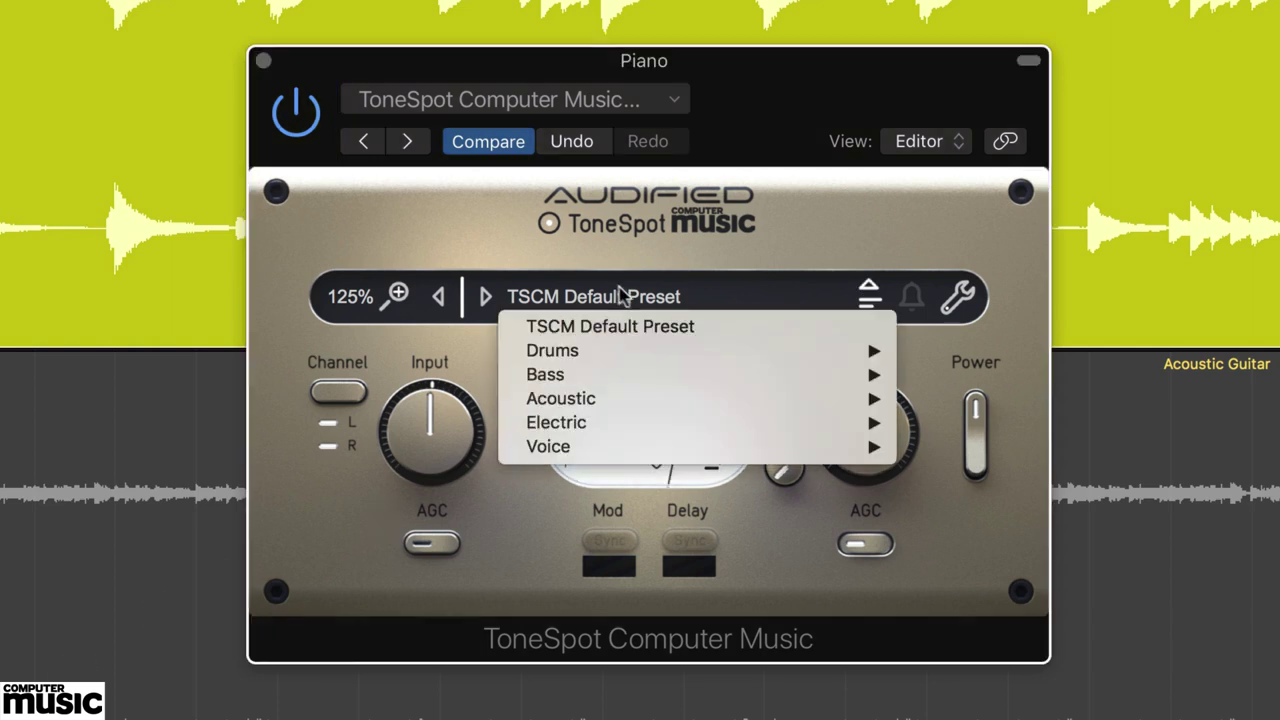
pyautogui.moveTo(620, 398)
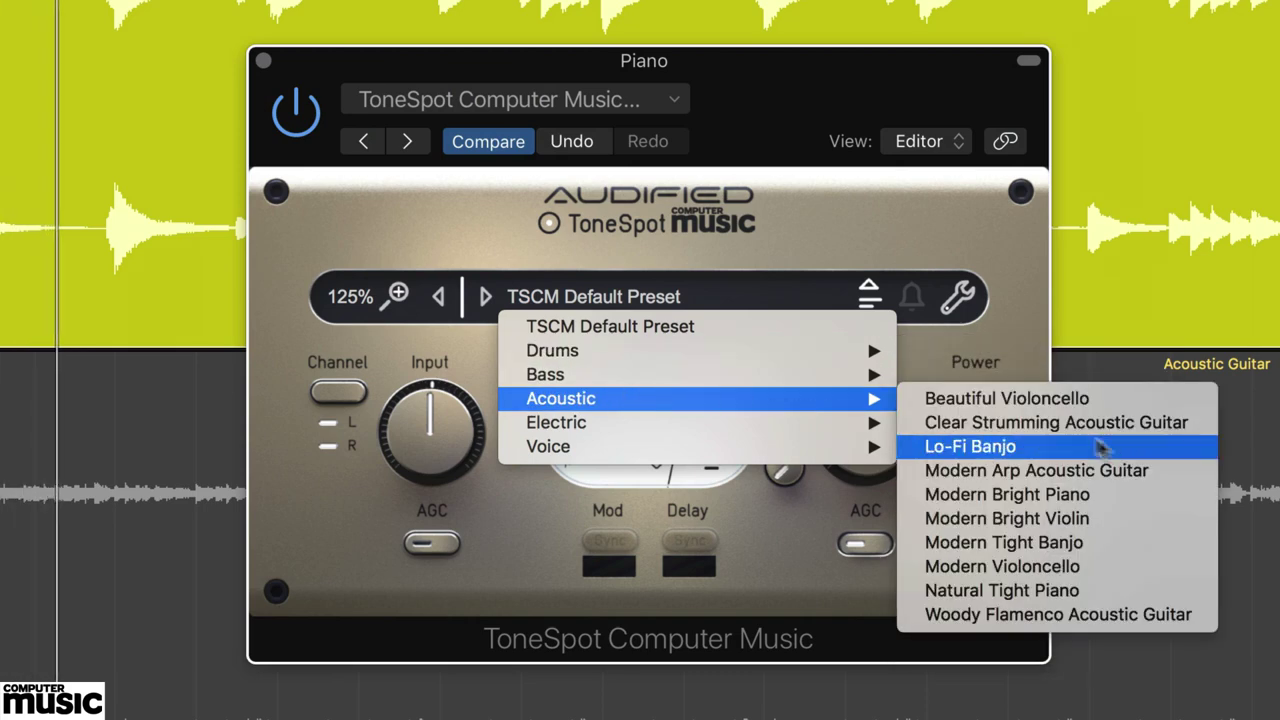
pyautogui.click(943, 494)
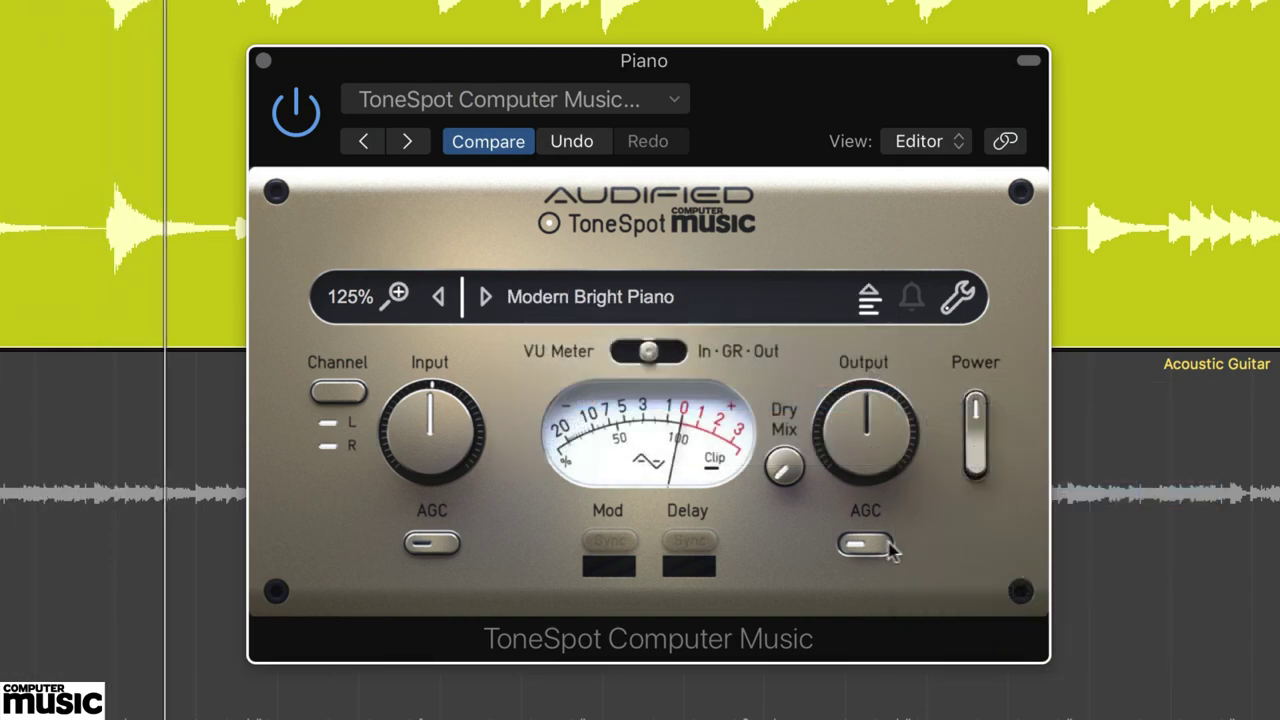
pyautogui.click(863, 544)
# Set Input to about 3 dB and Dry Mix to about 35%, toggling Power to compare.
pyautogui.moveTo(843, 390)
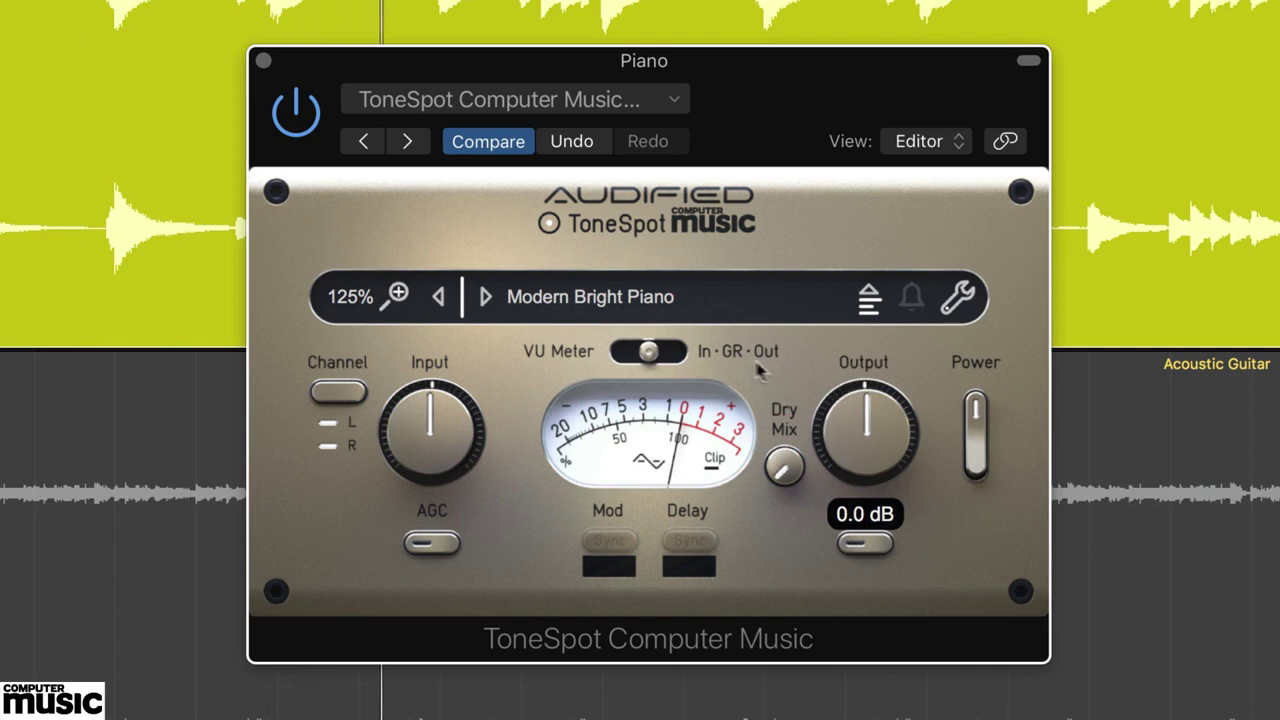
pyautogui.moveTo(436, 412); pyautogui.dragTo(445, 400)
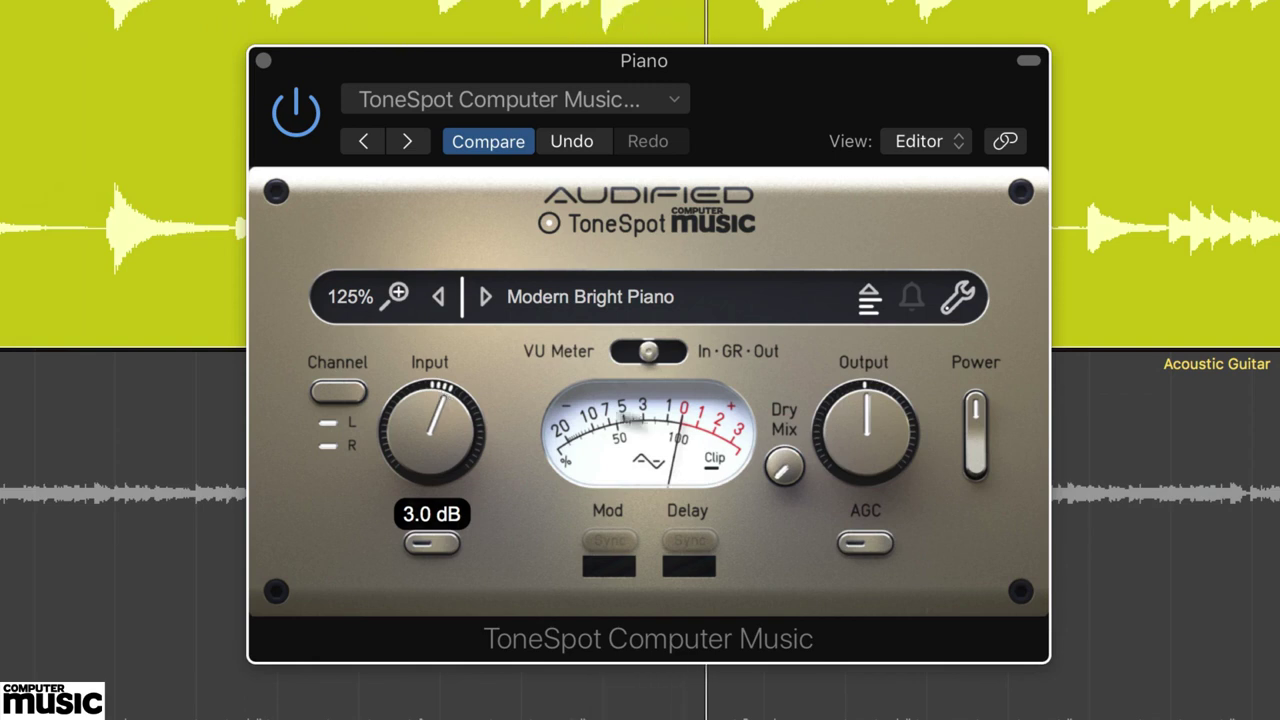
pyautogui.moveTo(969, 476); pyautogui.dragTo(979, 408)
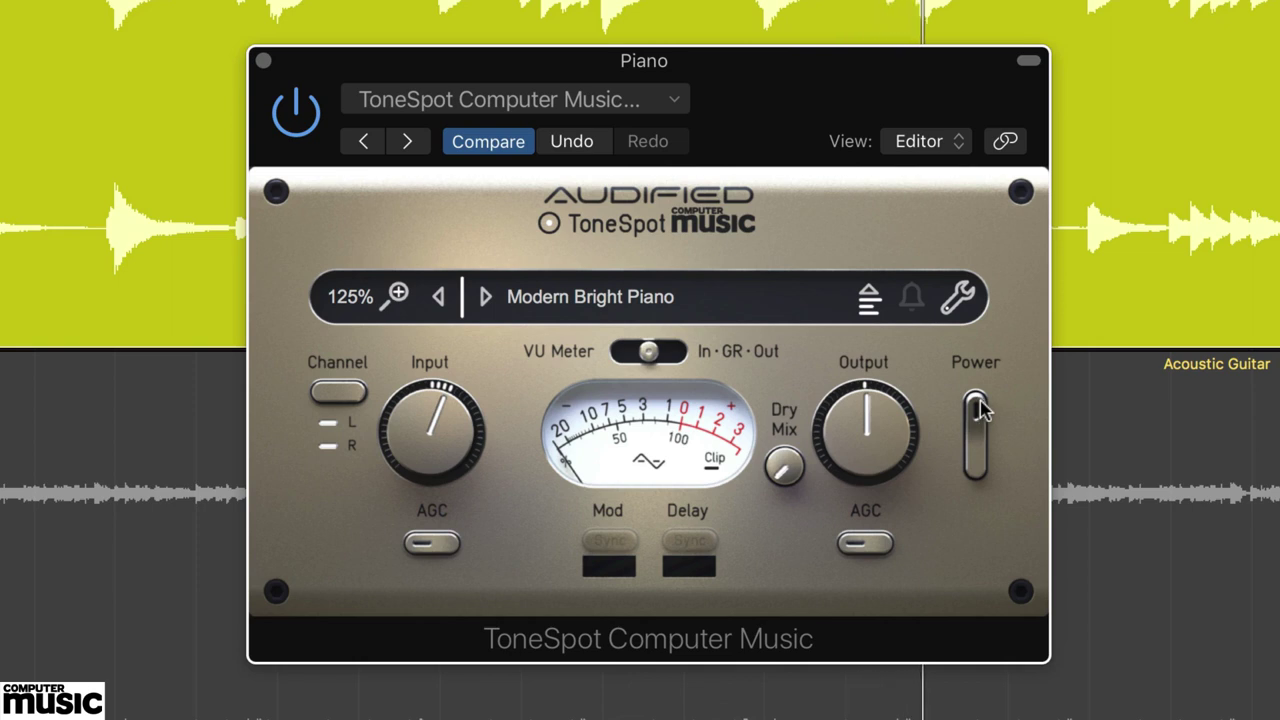
pyautogui.moveTo(784, 470); pyautogui.dragTo(782, 408)
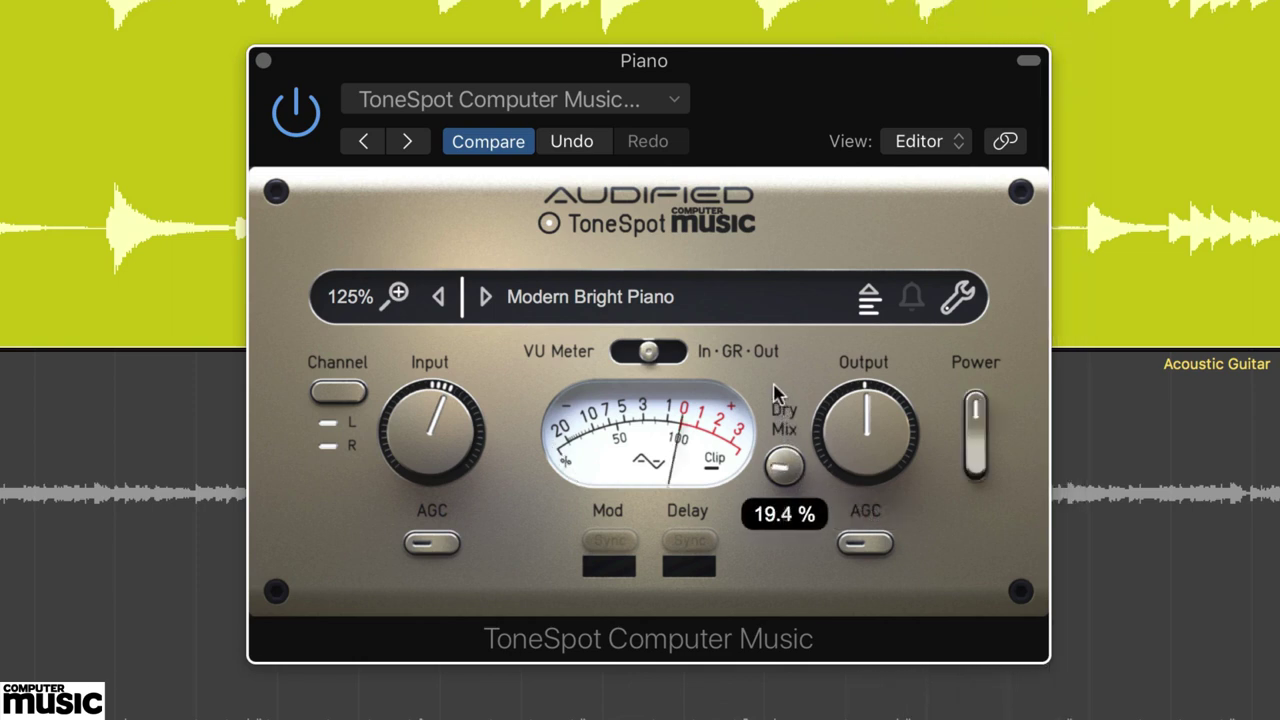
pyautogui.moveTo(766, 362); pyautogui.dragTo(760, 323)
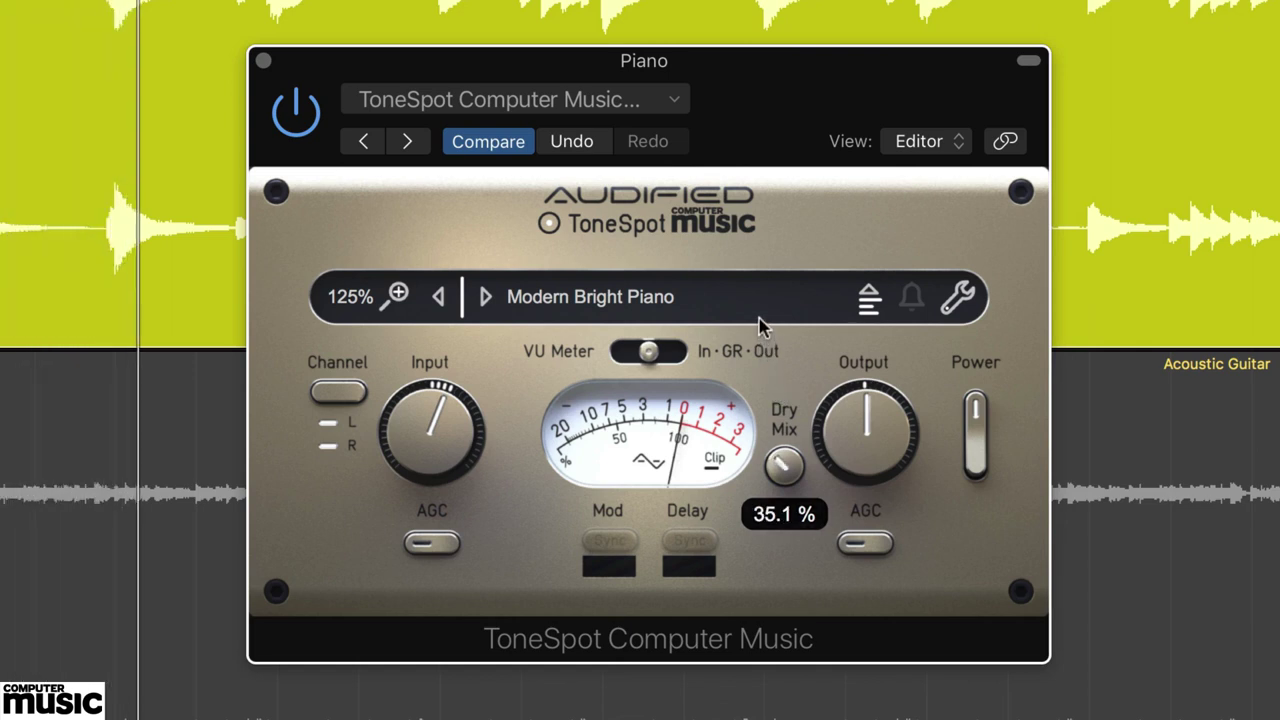
pyautogui.click(976, 412)
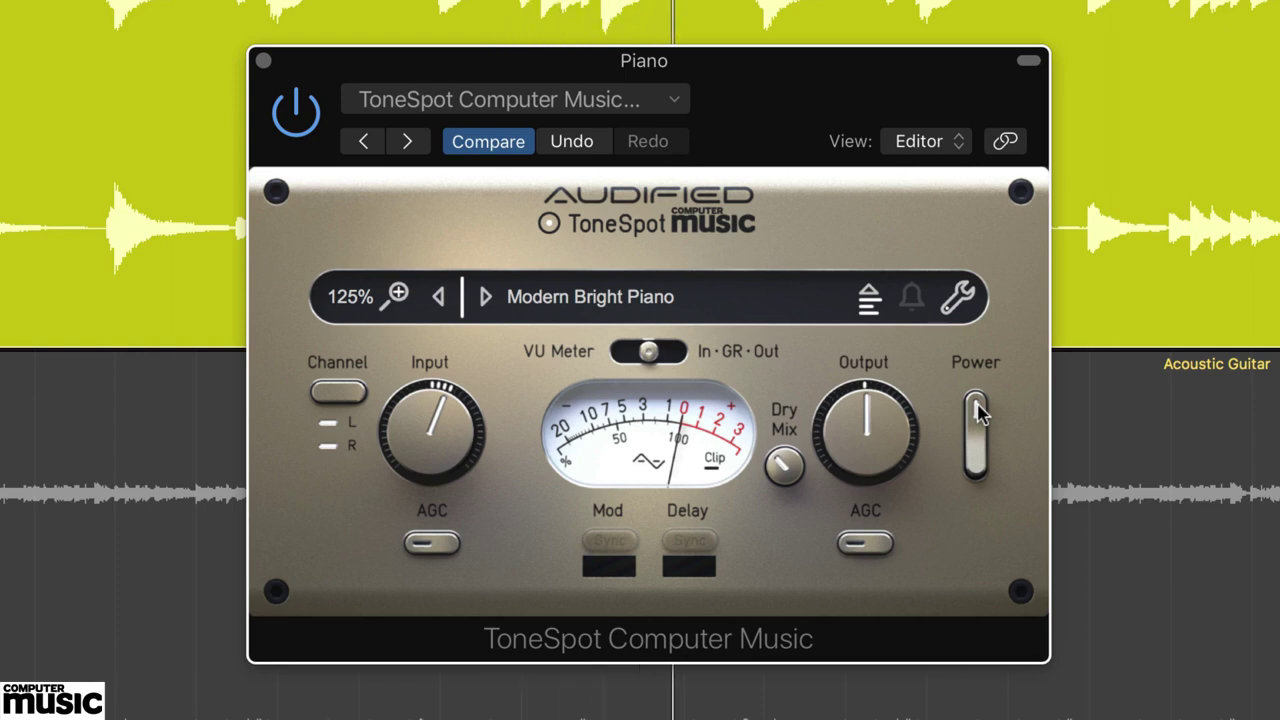
# Load the Acoustic > Natural Tight Piano preset.
pyautogui.click(606, 300)
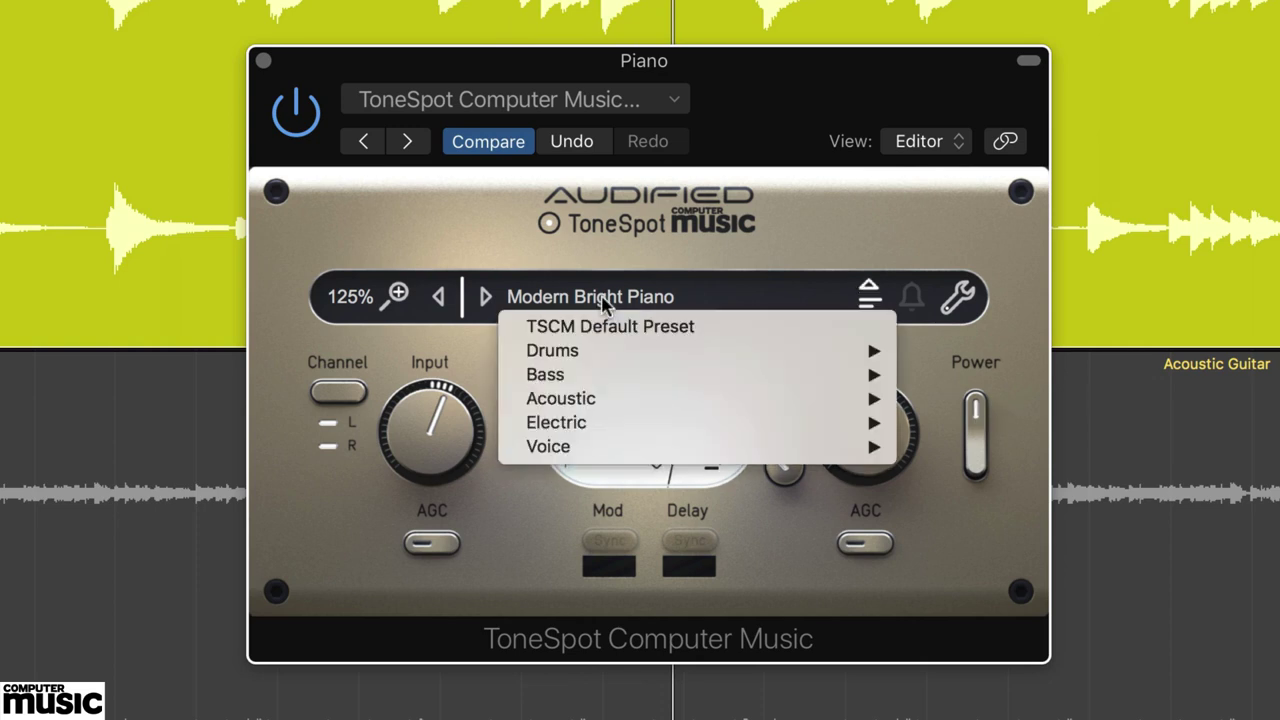
pyautogui.moveTo(628, 402)
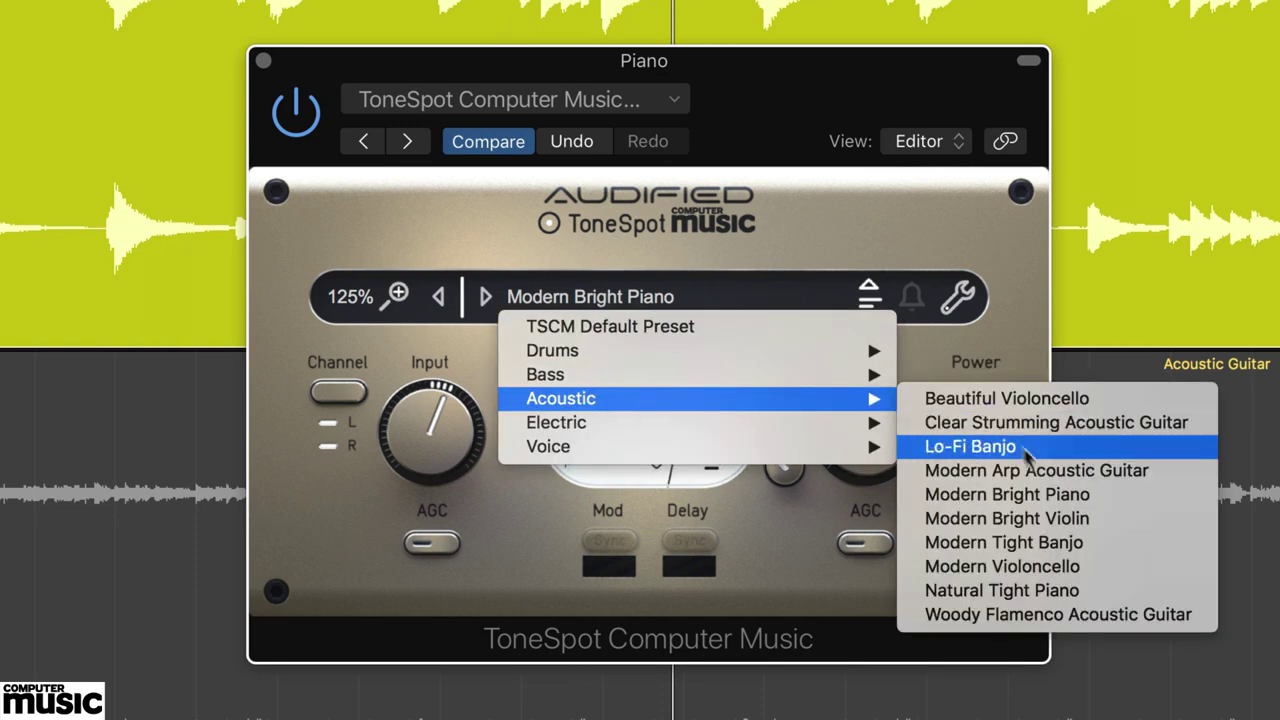
pyautogui.click(1095, 590)
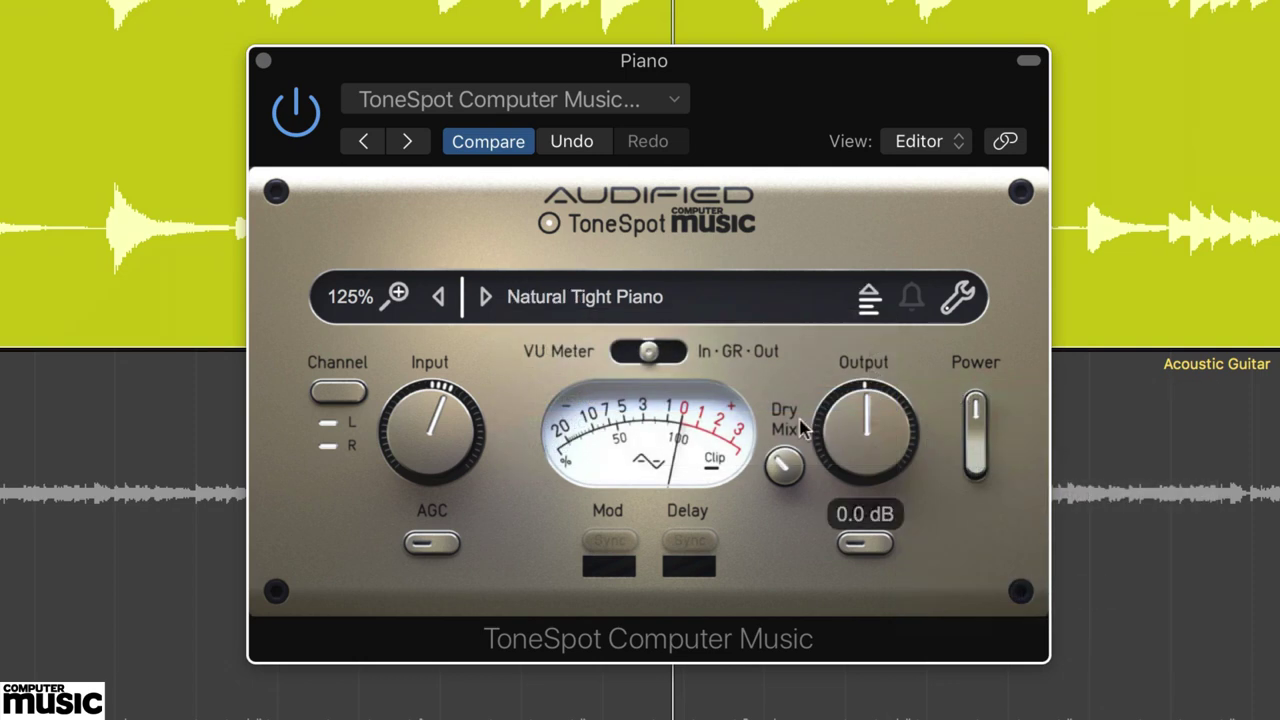
# Set Dry Mix to 0%, Input to about 6 dB and Output to -1.5 dB, then toggle Power.
pyautogui.moveTo(790, 475)
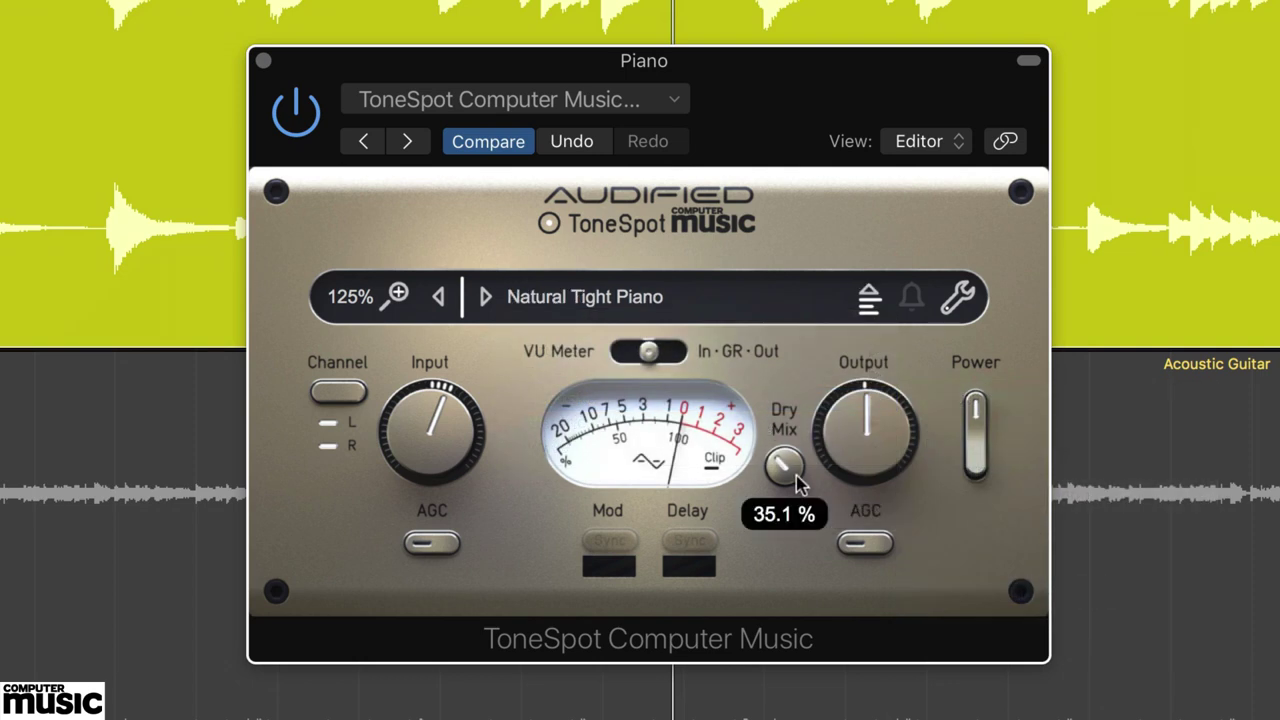
pyautogui.moveTo(797, 483); pyautogui.dragTo(805, 620)
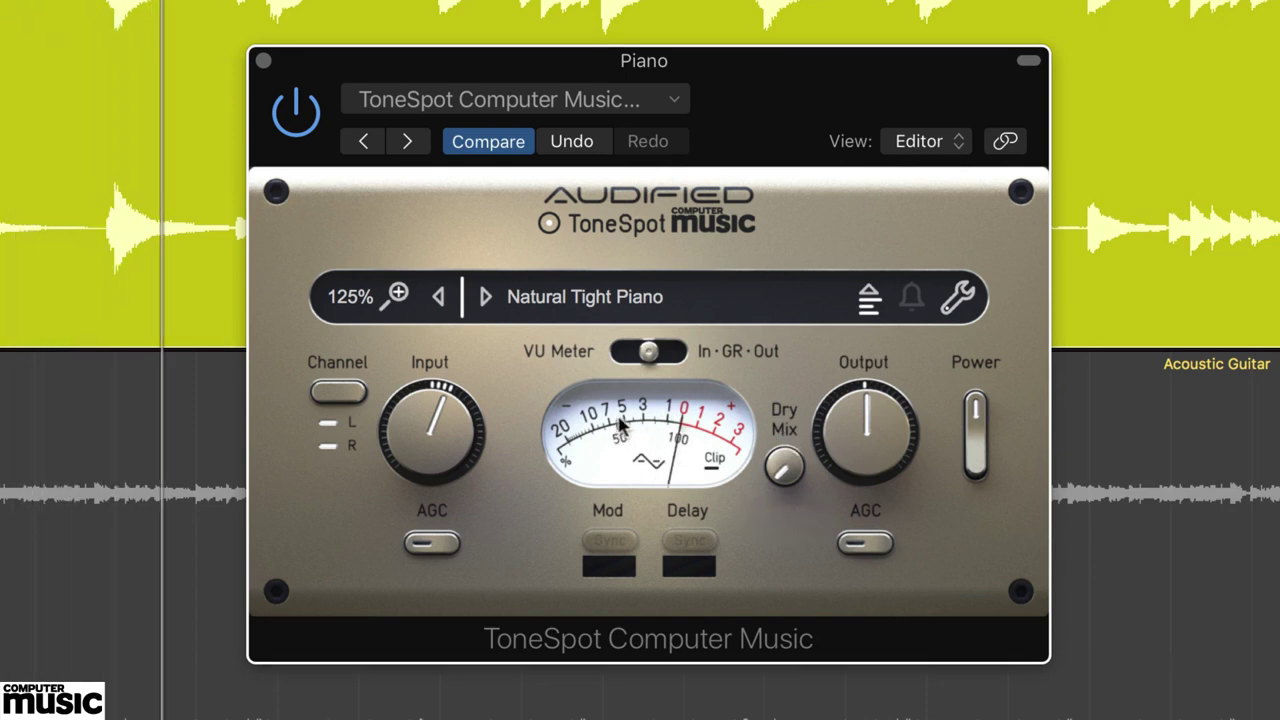
pyautogui.moveTo(445, 440); pyautogui.dragTo(420, 403)
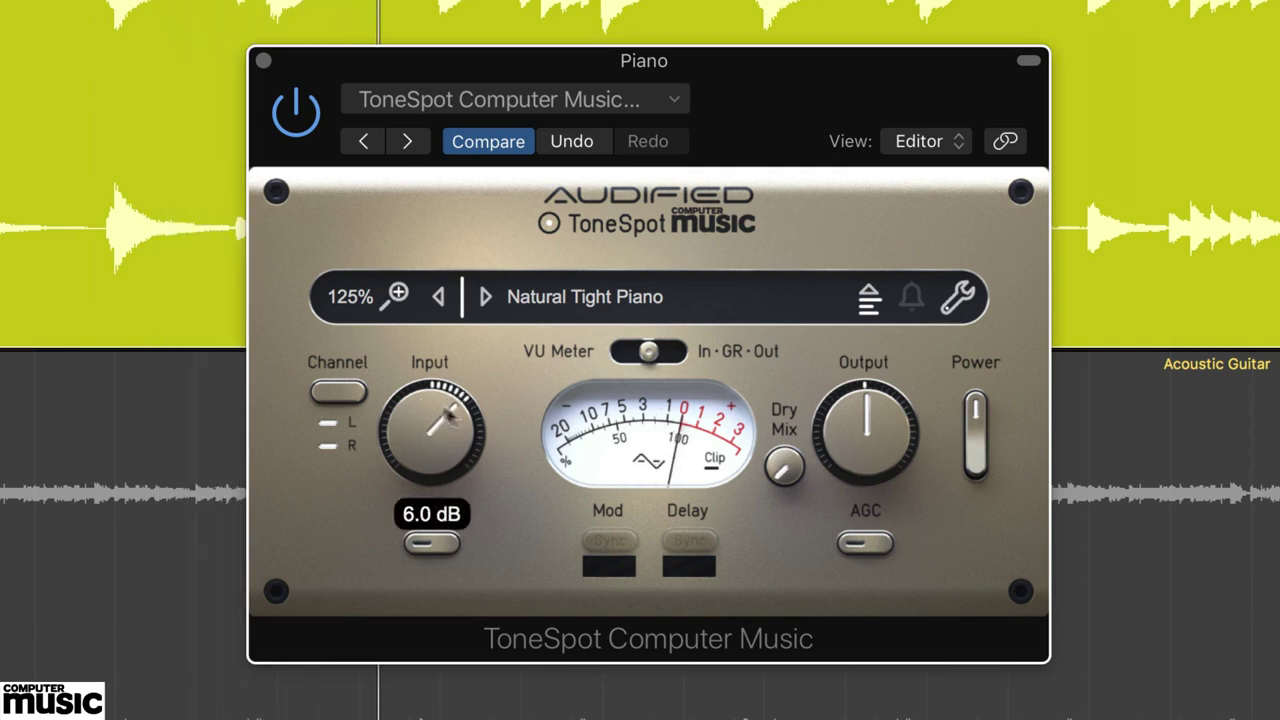
pyautogui.moveTo(868, 398); pyautogui.dragTo(852, 428)
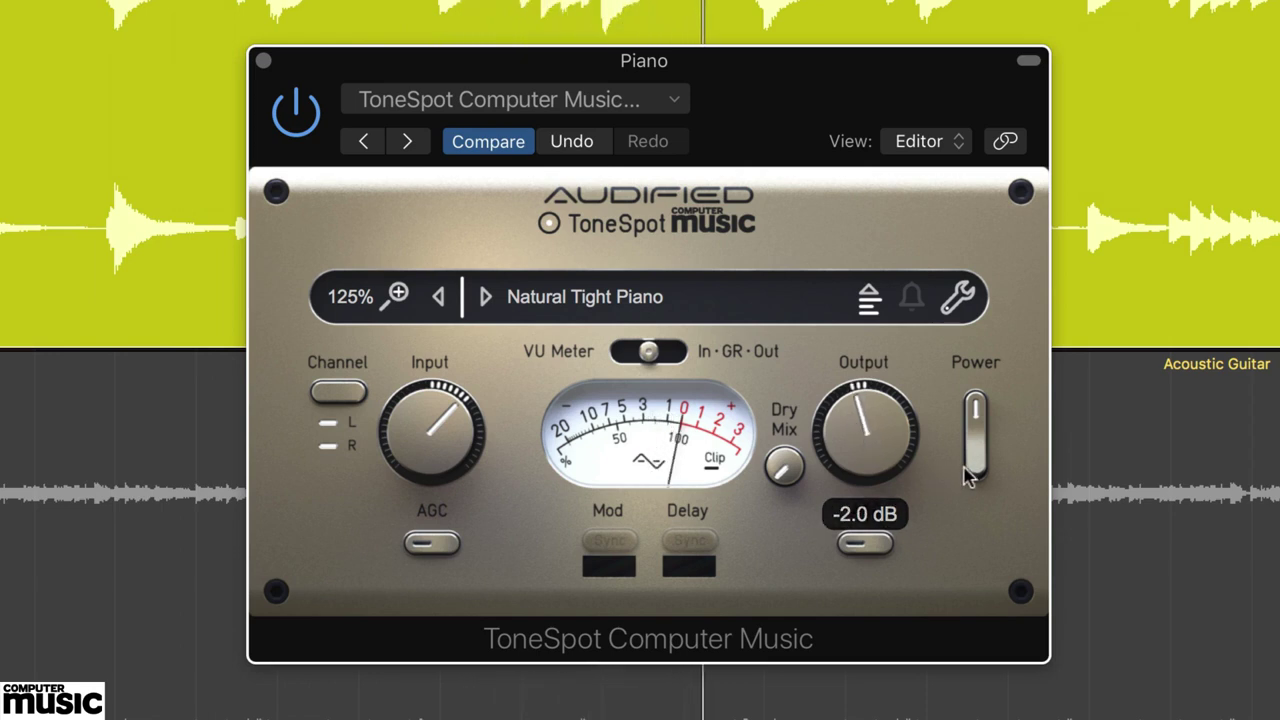
pyautogui.click(980, 413)
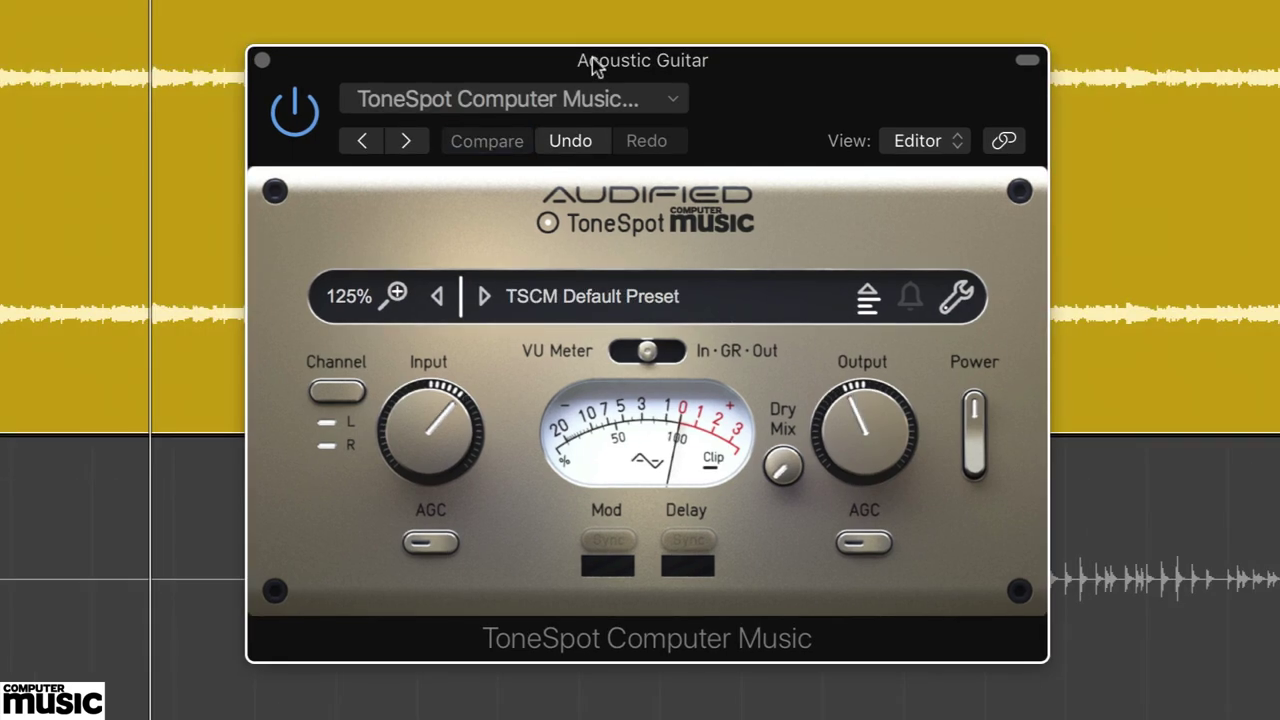
# Turn Input down to 0.5 dB and load the Clear Strumming Acoustic Guitar preset.
pyautogui.moveTo(388, 424); pyautogui.dragTo(423, 471)
pyautogui.click(645, 298)
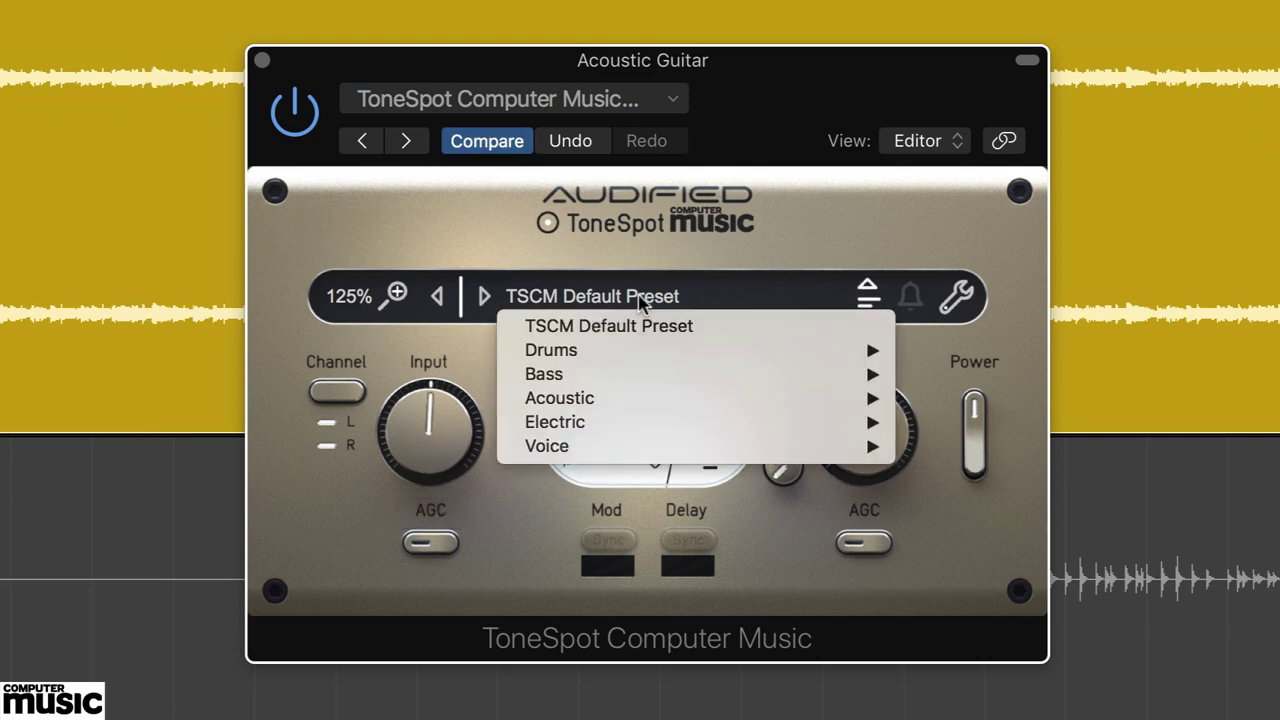
pyautogui.moveTo(645, 399)
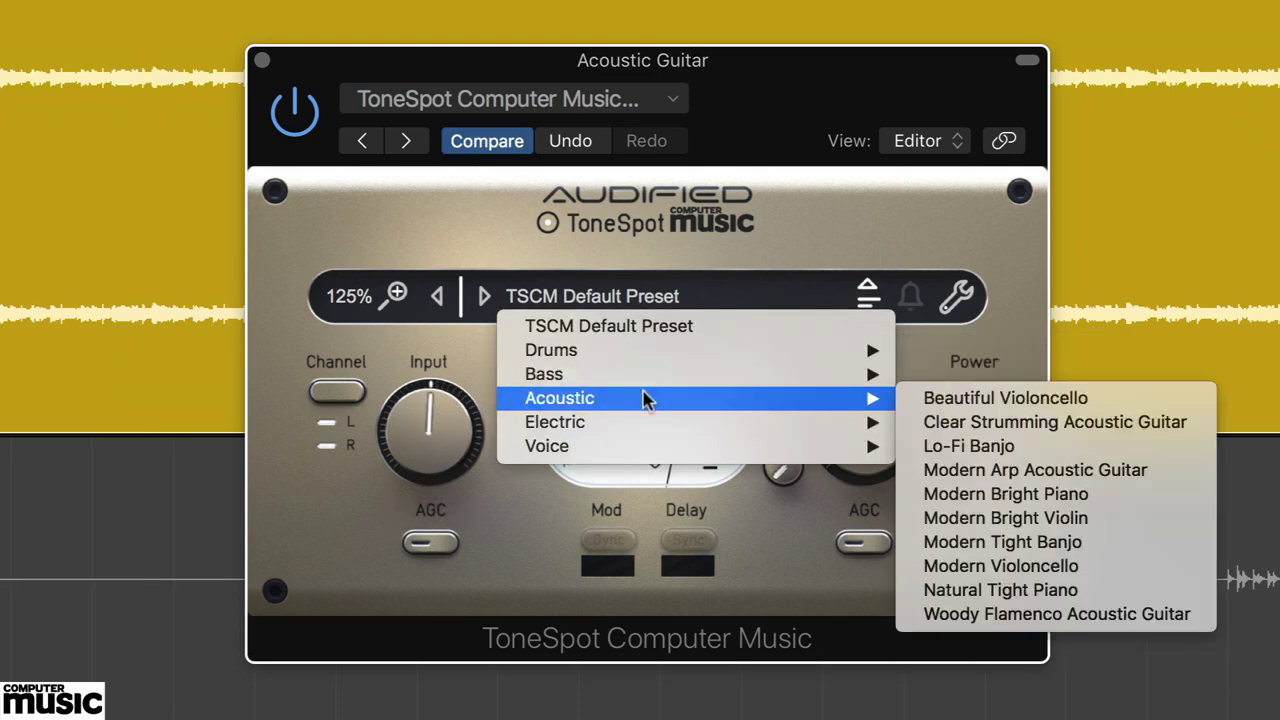
pyautogui.click(968, 421)
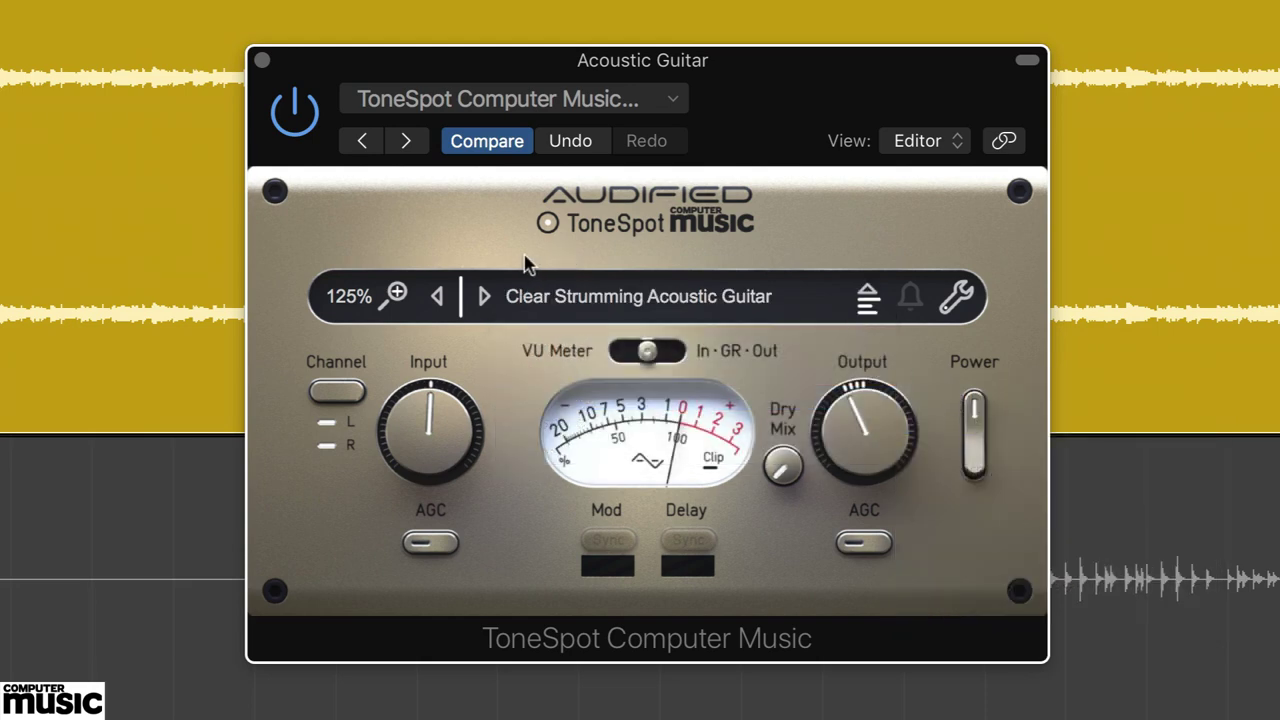
# Raise Input to about 6.7 dB, switch the effect on, blend in some dry signal, and compare.
pyautogui.moveTo(432, 430)
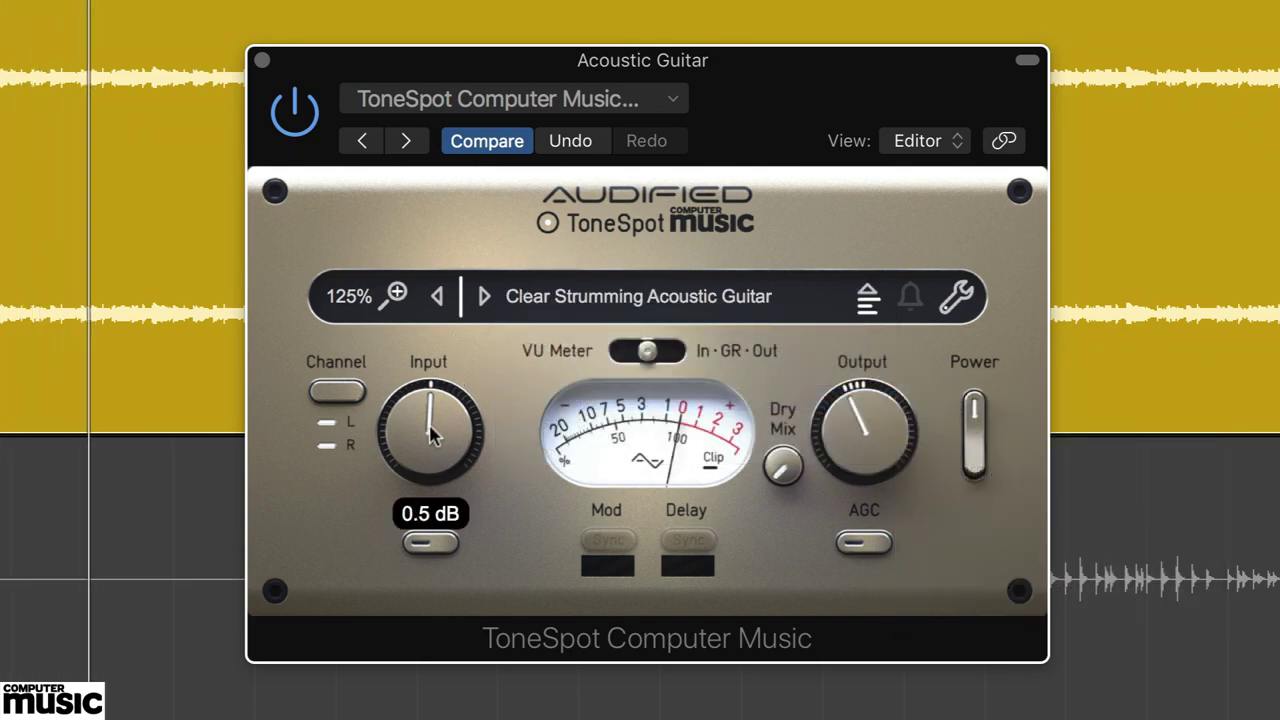
pyautogui.moveTo(432, 430); pyautogui.dragTo(410, 343)
pyautogui.moveTo(891, 428)
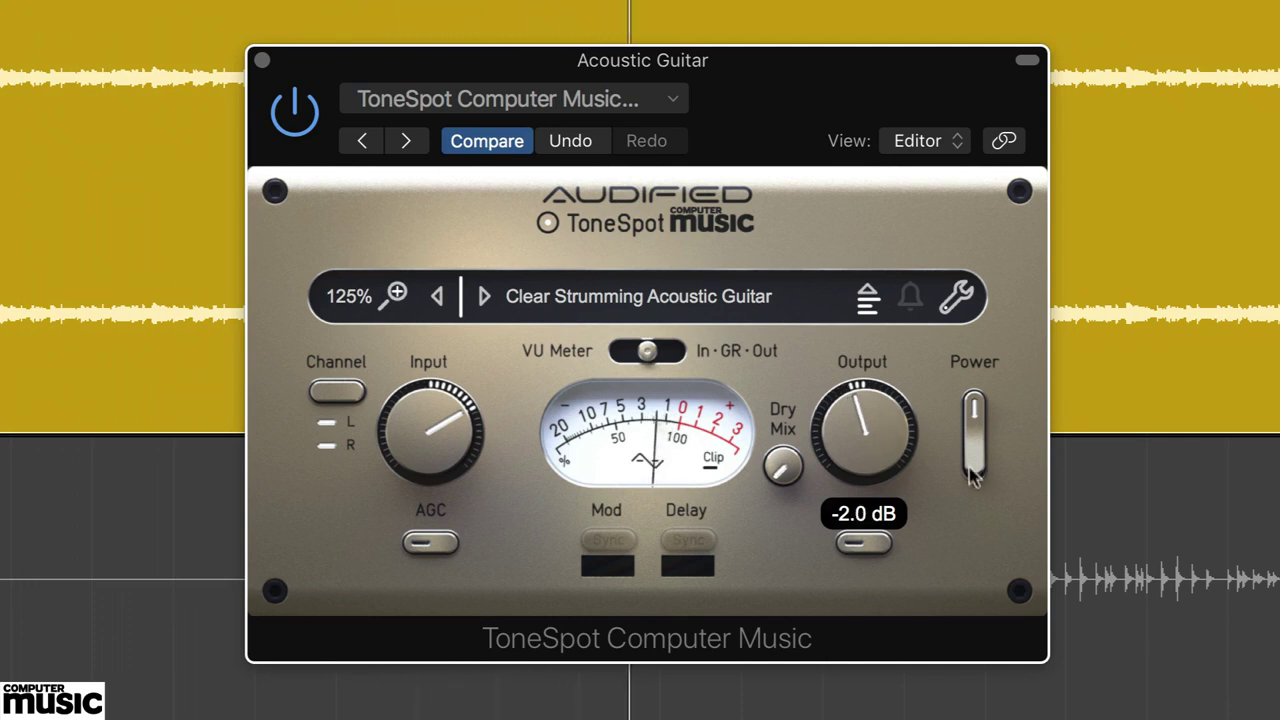
pyautogui.moveTo(975, 478); pyautogui.dragTo(978, 415)
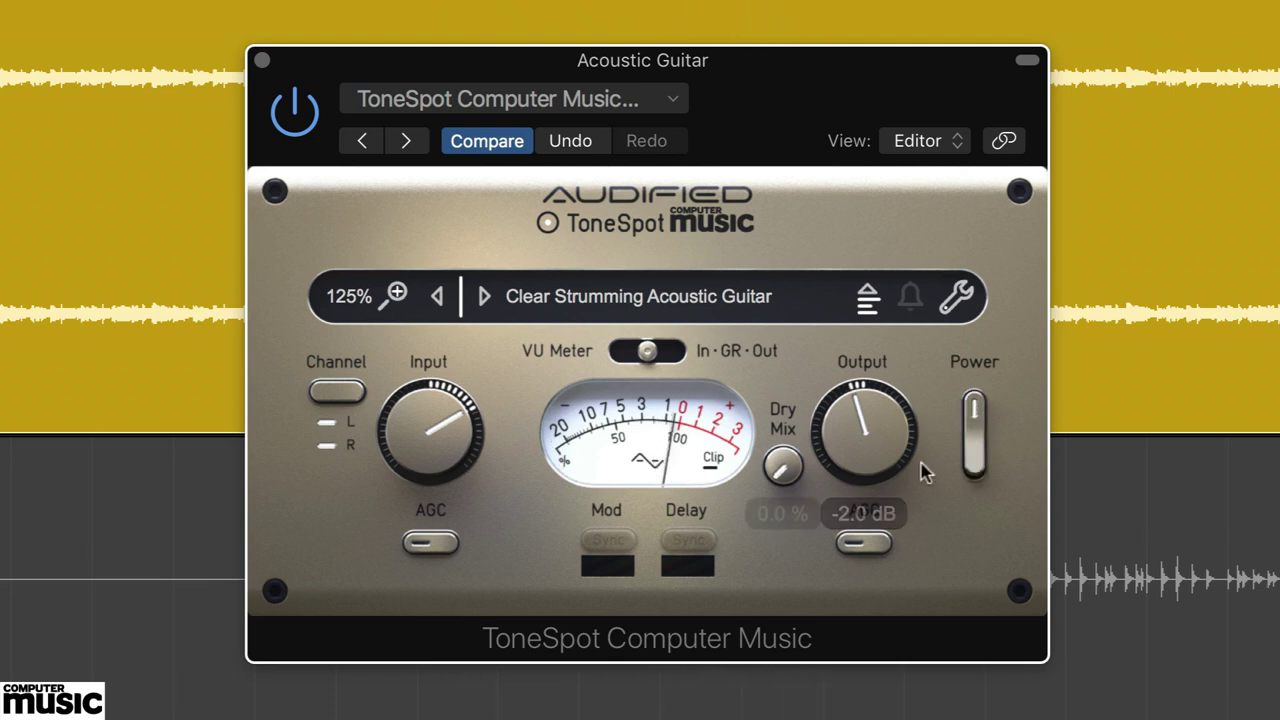
pyautogui.moveTo(785, 470)
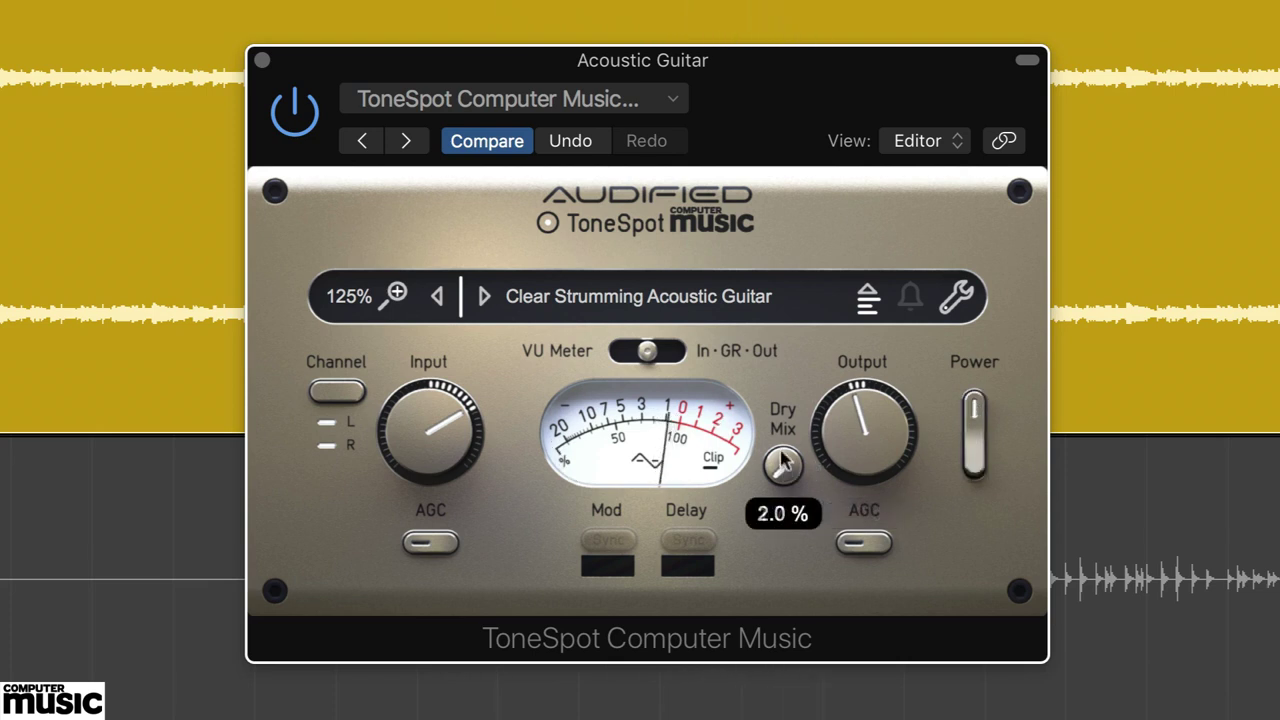
pyautogui.moveTo(783, 458); pyautogui.dragTo(775, 393)
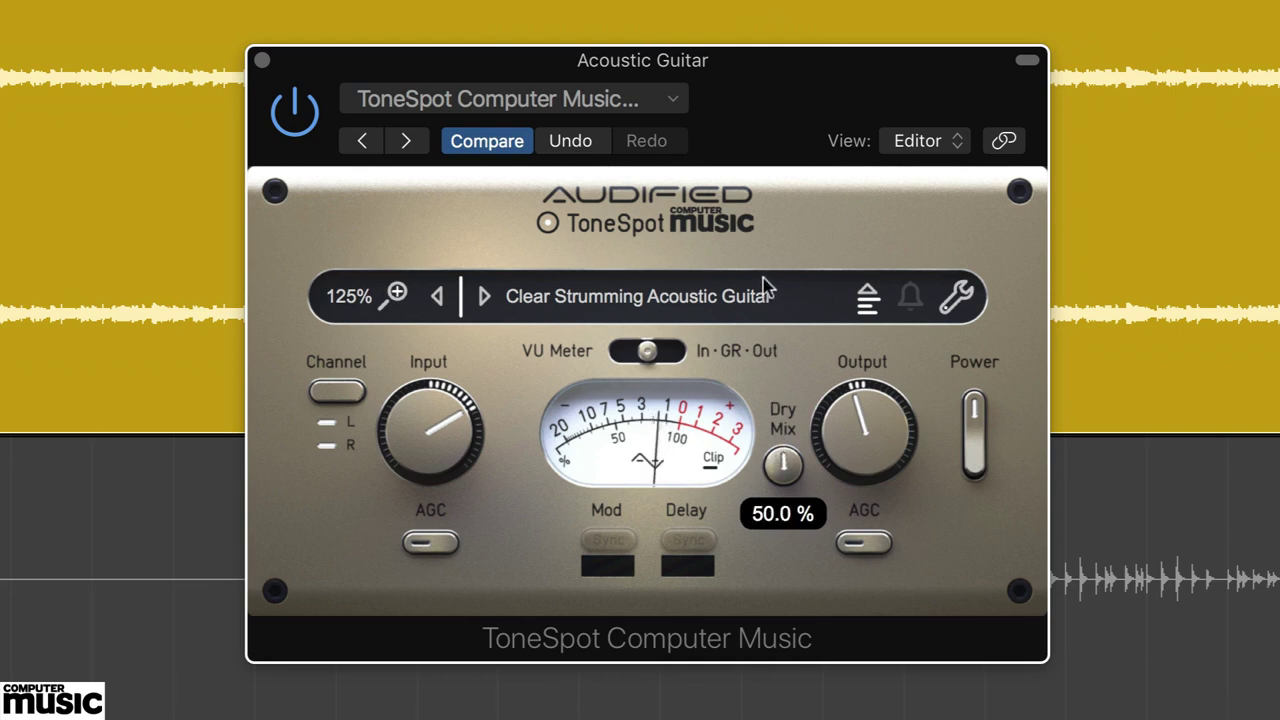
pyautogui.click(975, 410)
pyautogui.click(976, 411)
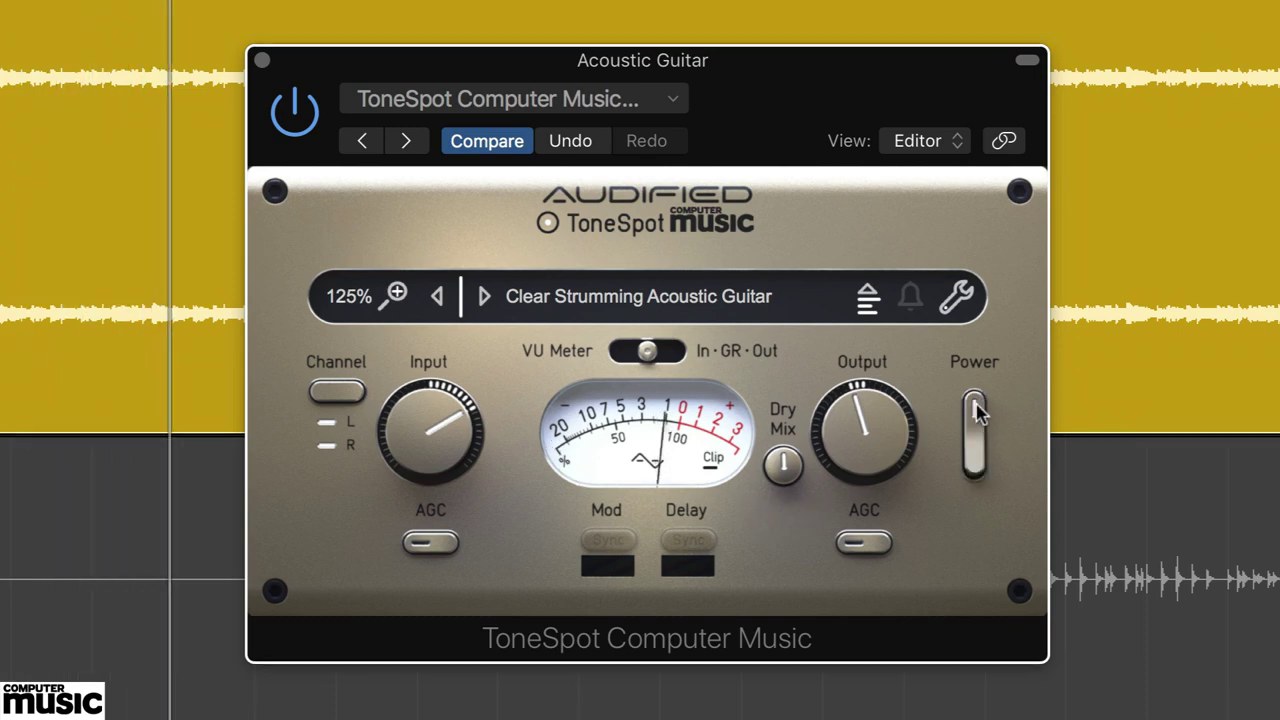
# Load the Acoustic > Modern Arp Acoustic Guitar preset.
pyautogui.click(632, 300)
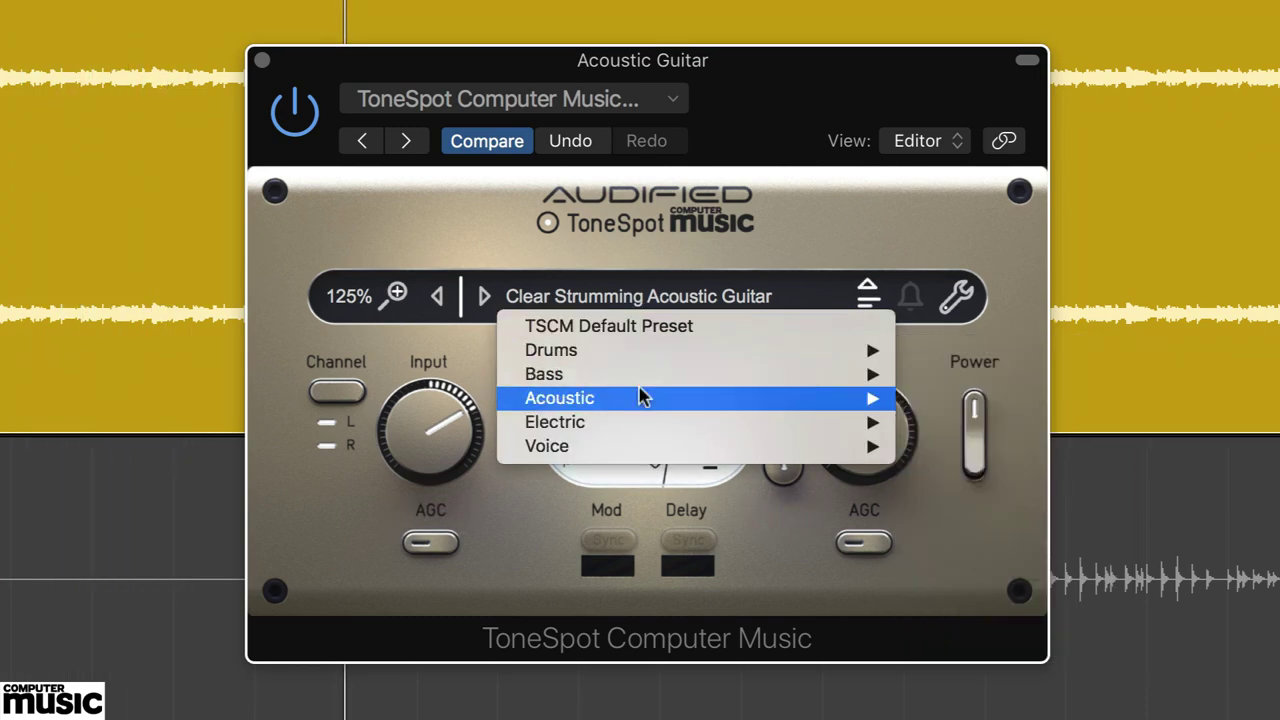
pyautogui.moveTo(645, 398)
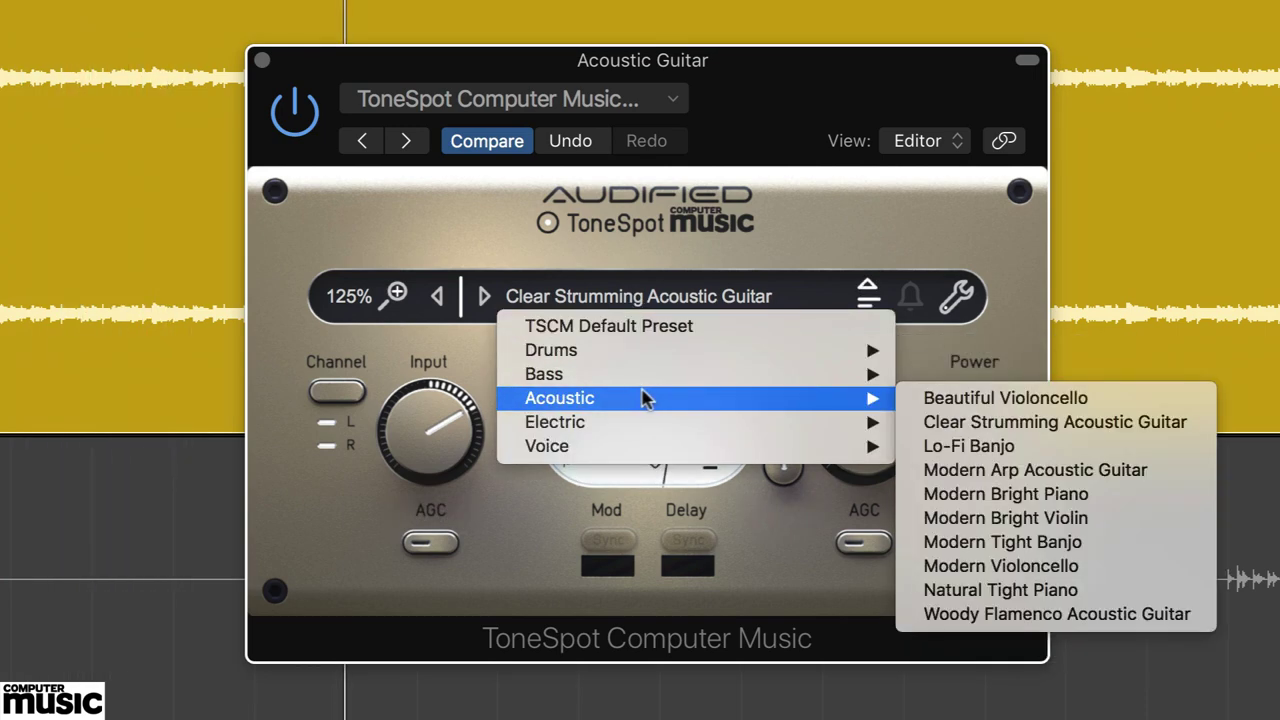
pyautogui.click(1040, 471)
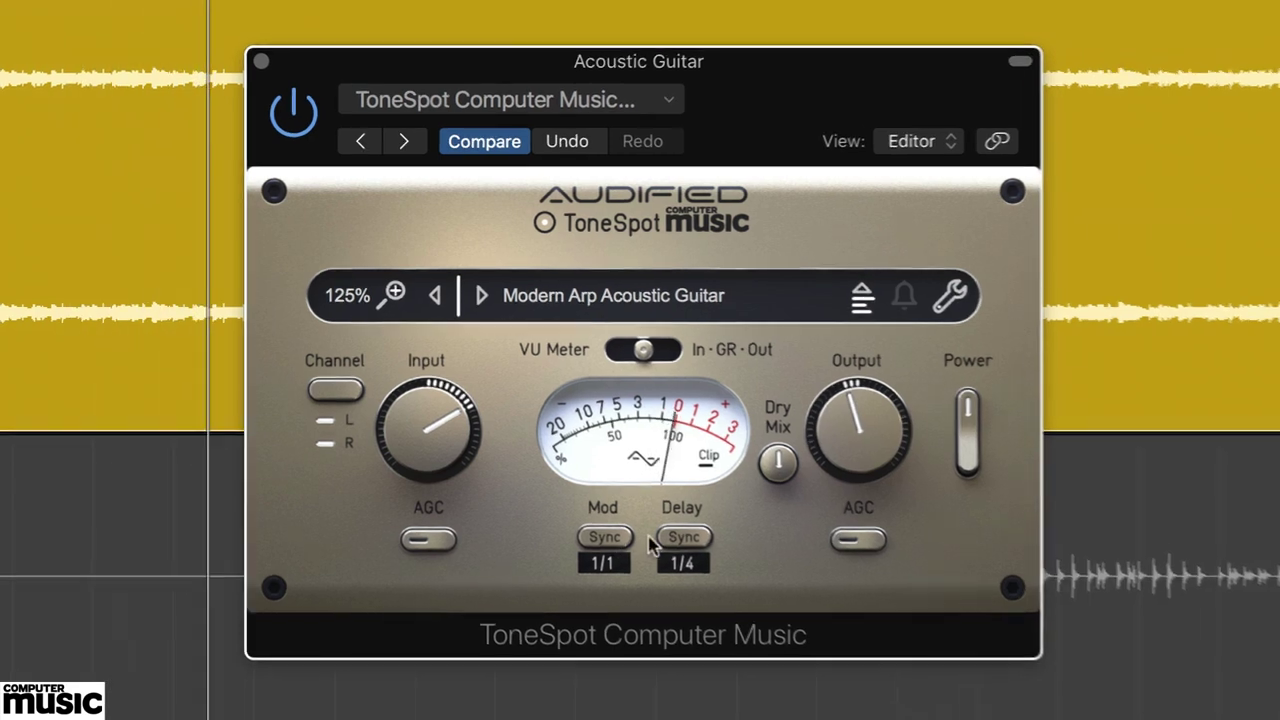
# Set Delay Sync to 1/1, Dry Mix about 35%, Input about 10 dB and Output about -3.4 dB.
pyautogui.click(679, 560)
pyautogui.click(747, 685)
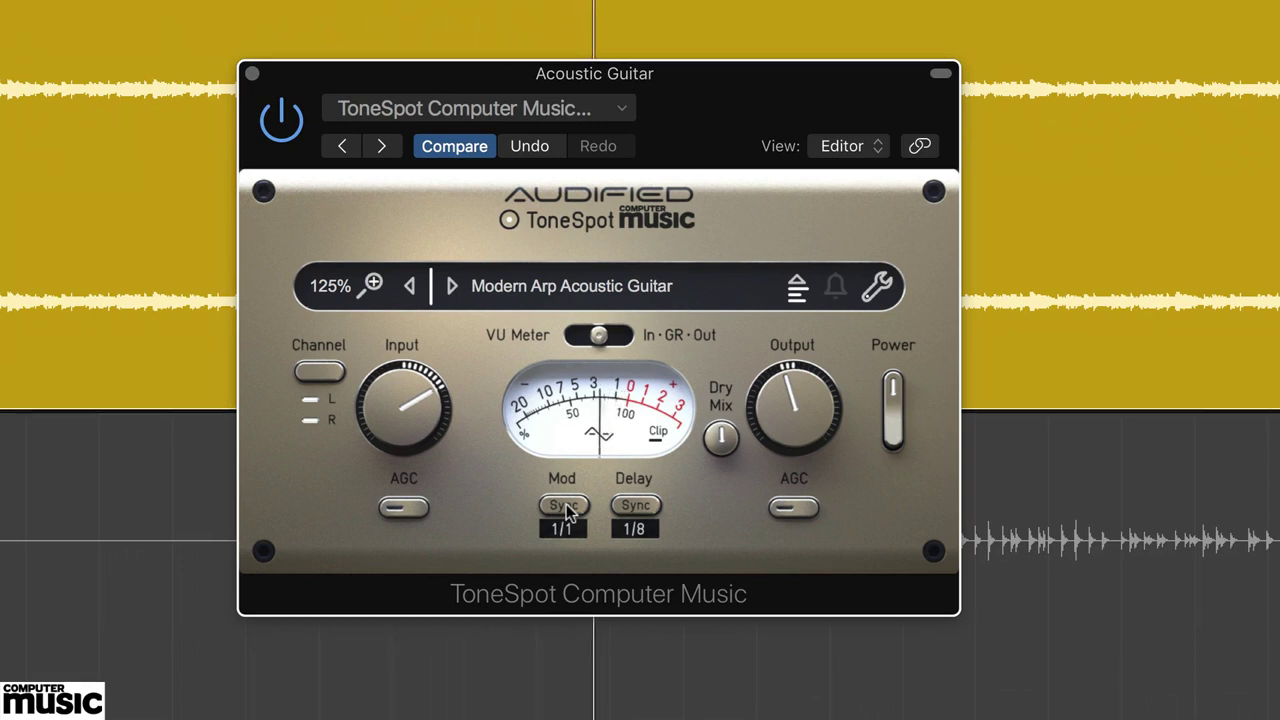
pyautogui.click(644, 512)
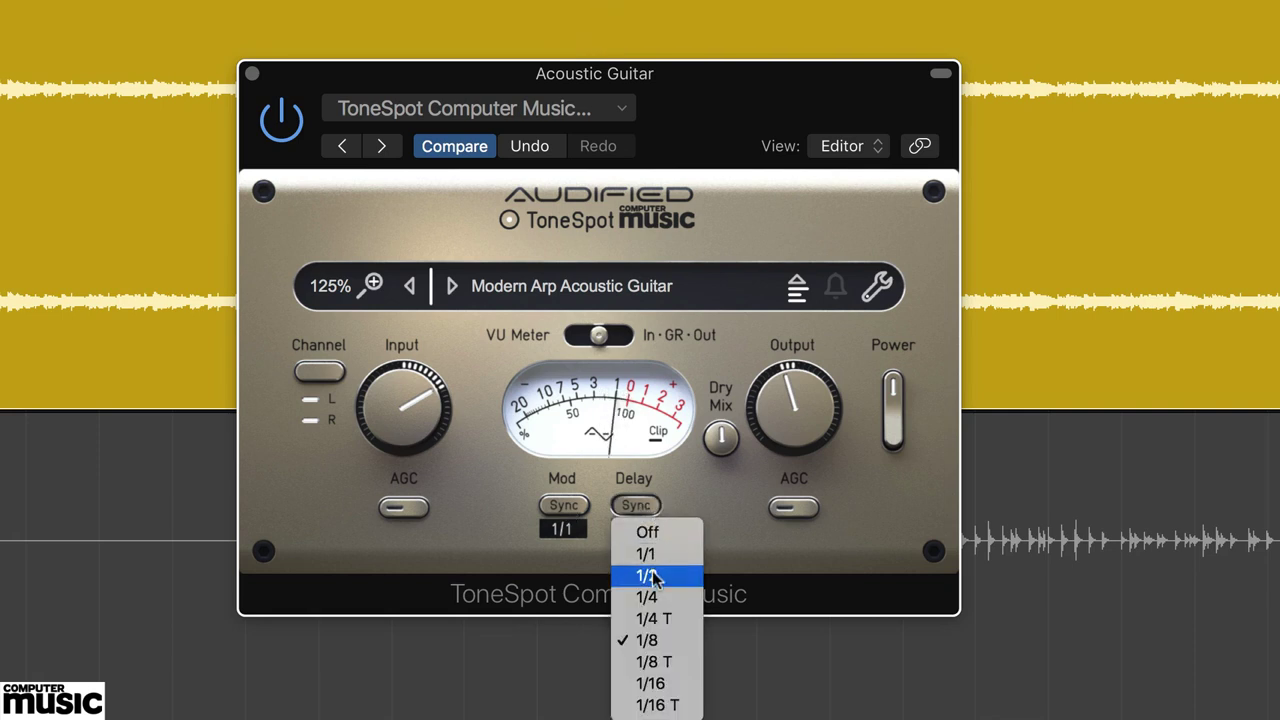
pyautogui.click(651, 517)
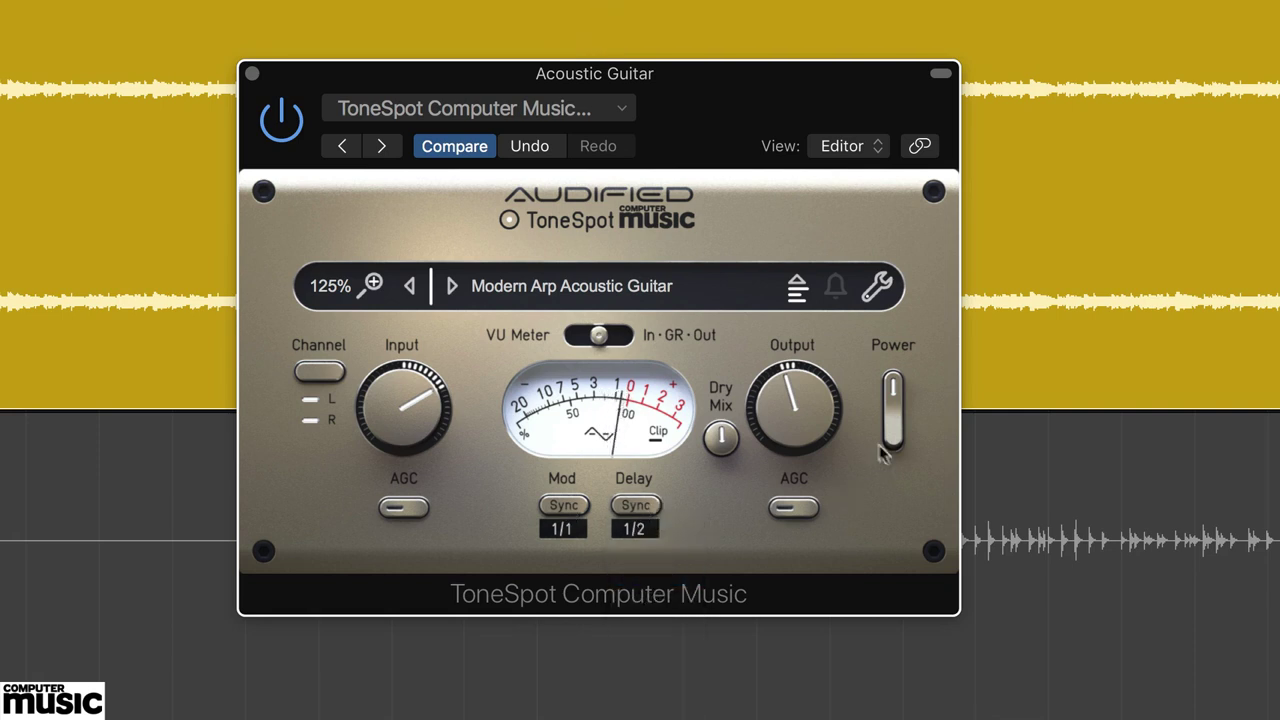
pyautogui.moveTo(722, 437)
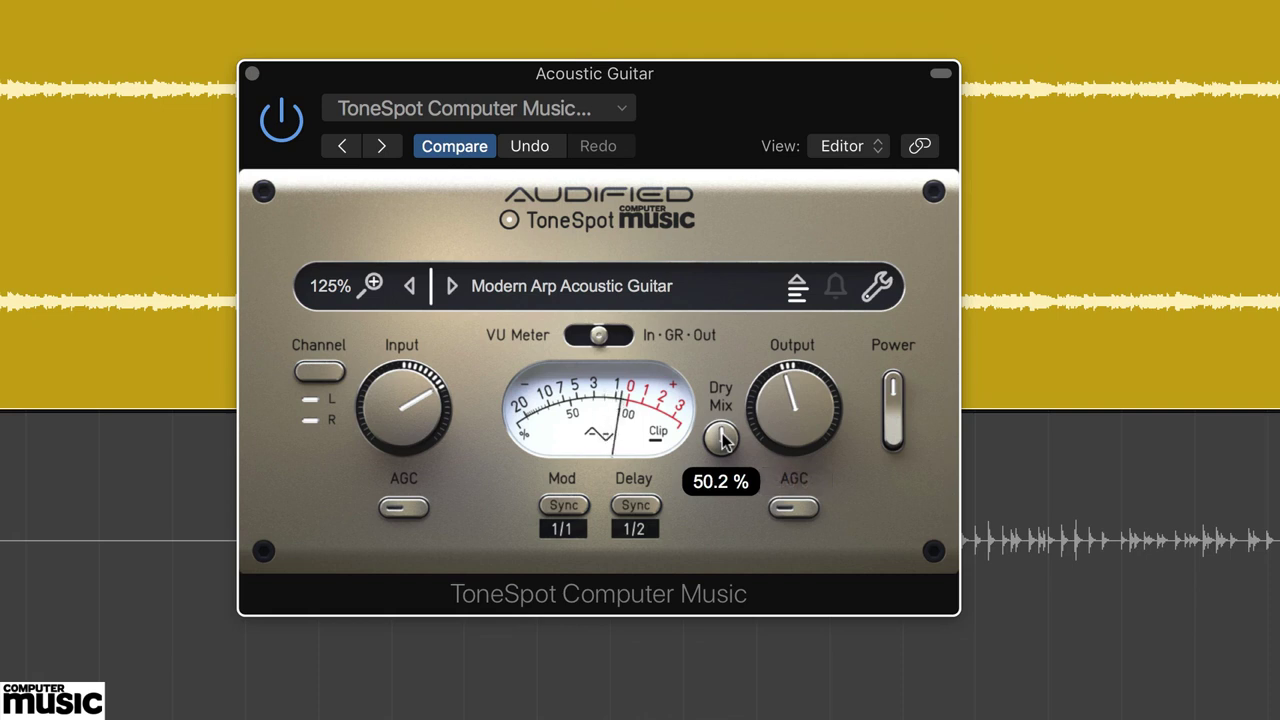
pyautogui.moveTo(722, 450); pyautogui.dragTo(722, 480)
pyautogui.click(637, 507)
pyautogui.click(650, 510)
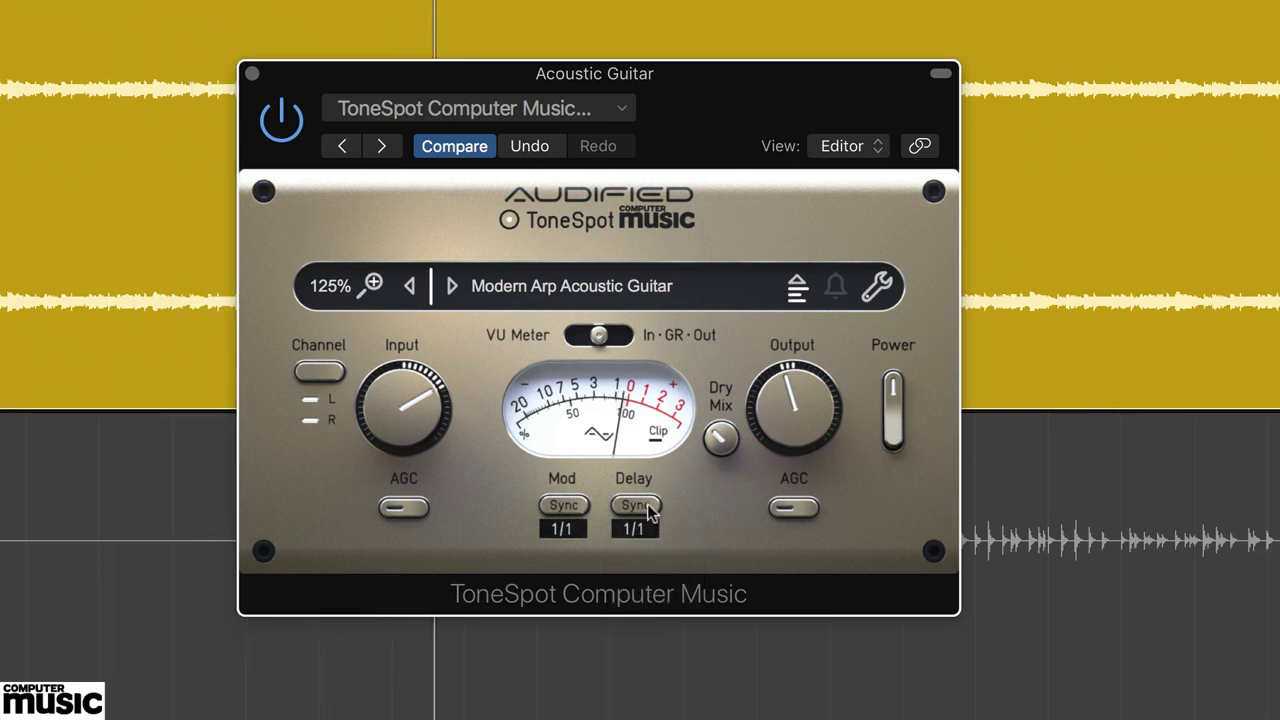
pyautogui.moveTo(401, 402); pyautogui.dragTo(398, 365)
pyautogui.moveTo(795, 400); pyautogui.dragTo(797, 431)
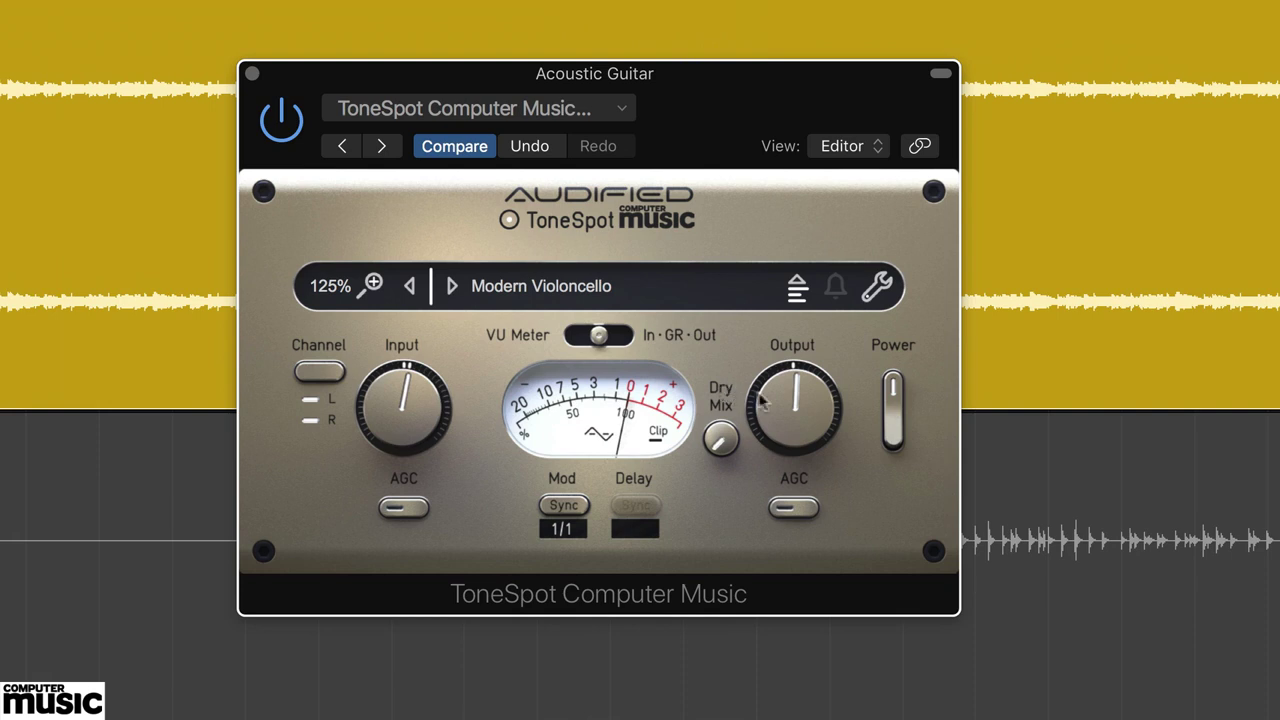
# Play back and raise the Modern Violoncello preset's Dry Mix from 0% to 40%.
pyautogui.press('space')
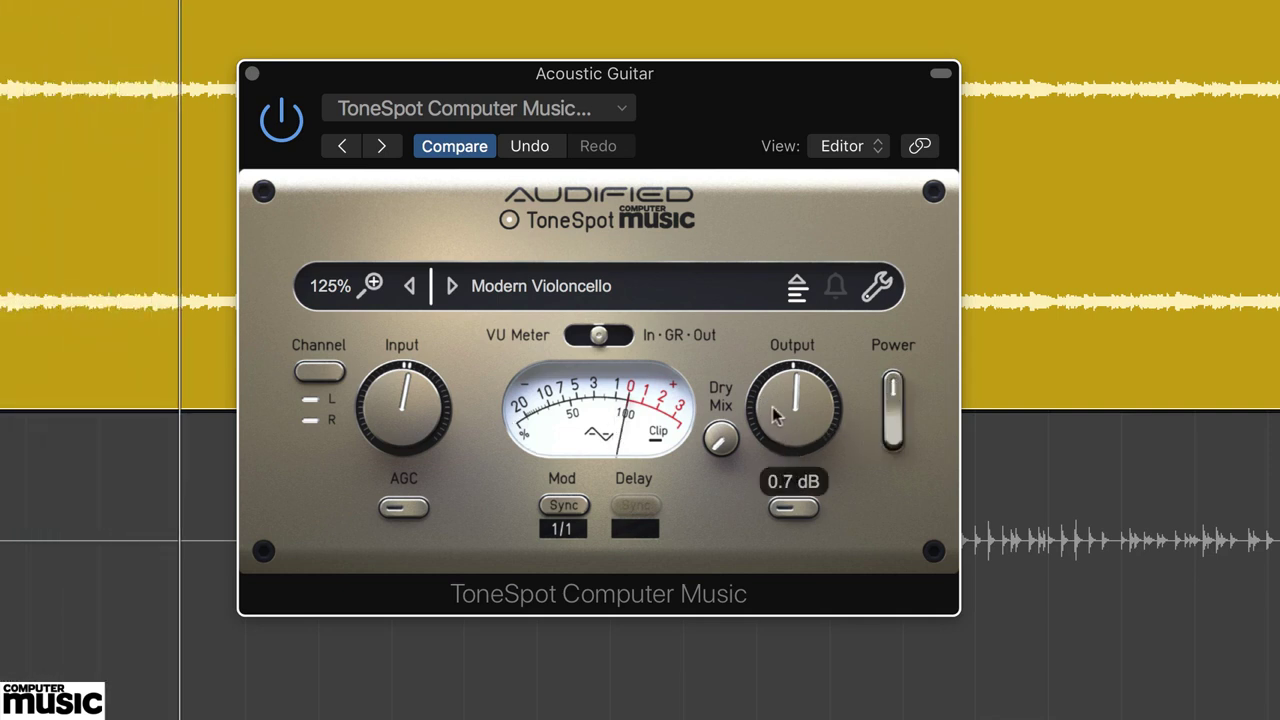
pyautogui.moveTo(720, 438); pyautogui.dragTo(701, 310)
pyautogui.moveTo(716, 449); pyautogui.dragTo(716, 440)
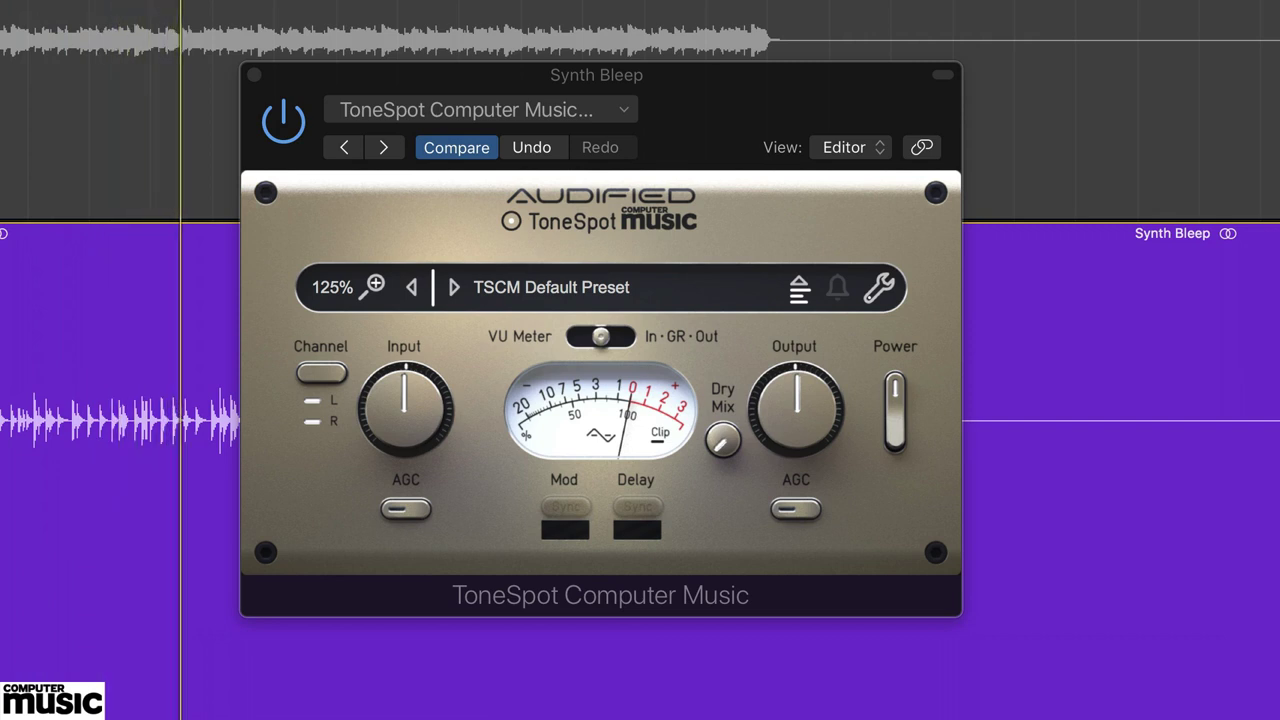
# Load Drums > Room Control, then step through Room Destroyer to Tight Toms.
pyautogui.click(543, 287)
pyautogui.moveTo(594, 337)
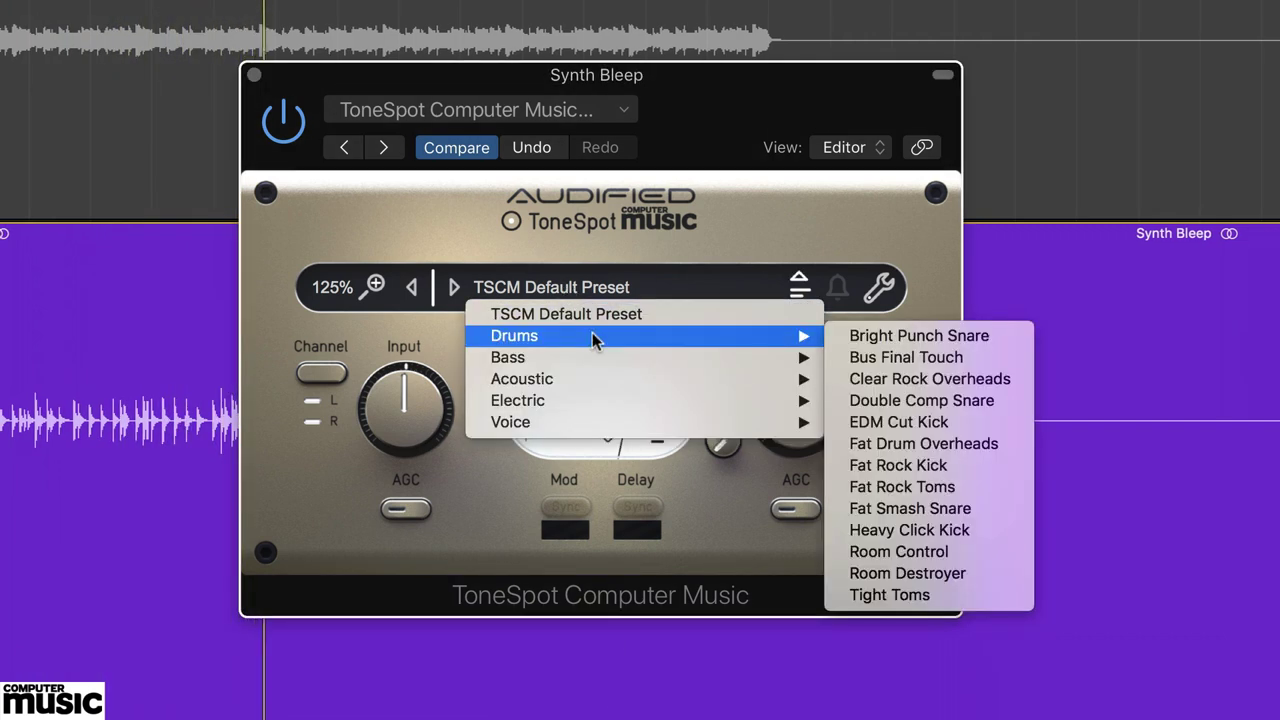
pyautogui.click(940, 552)
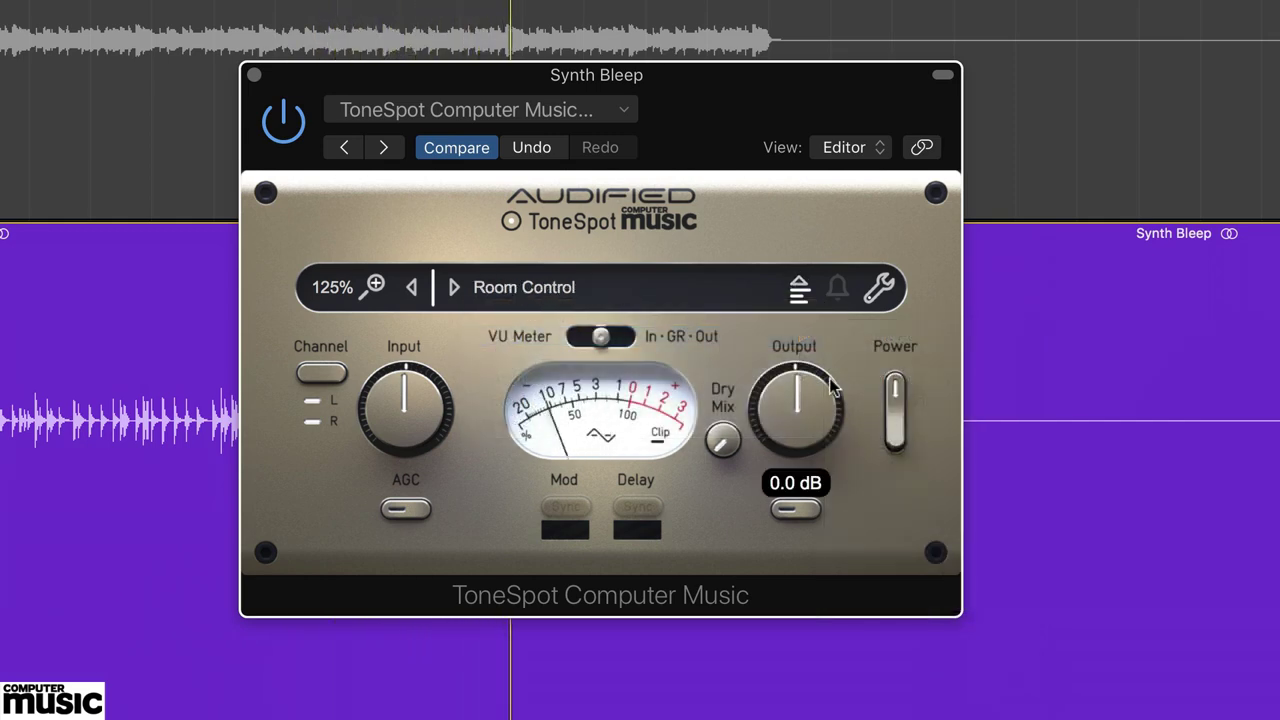
pyautogui.click(451, 288)
pyautogui.click(454, 288)
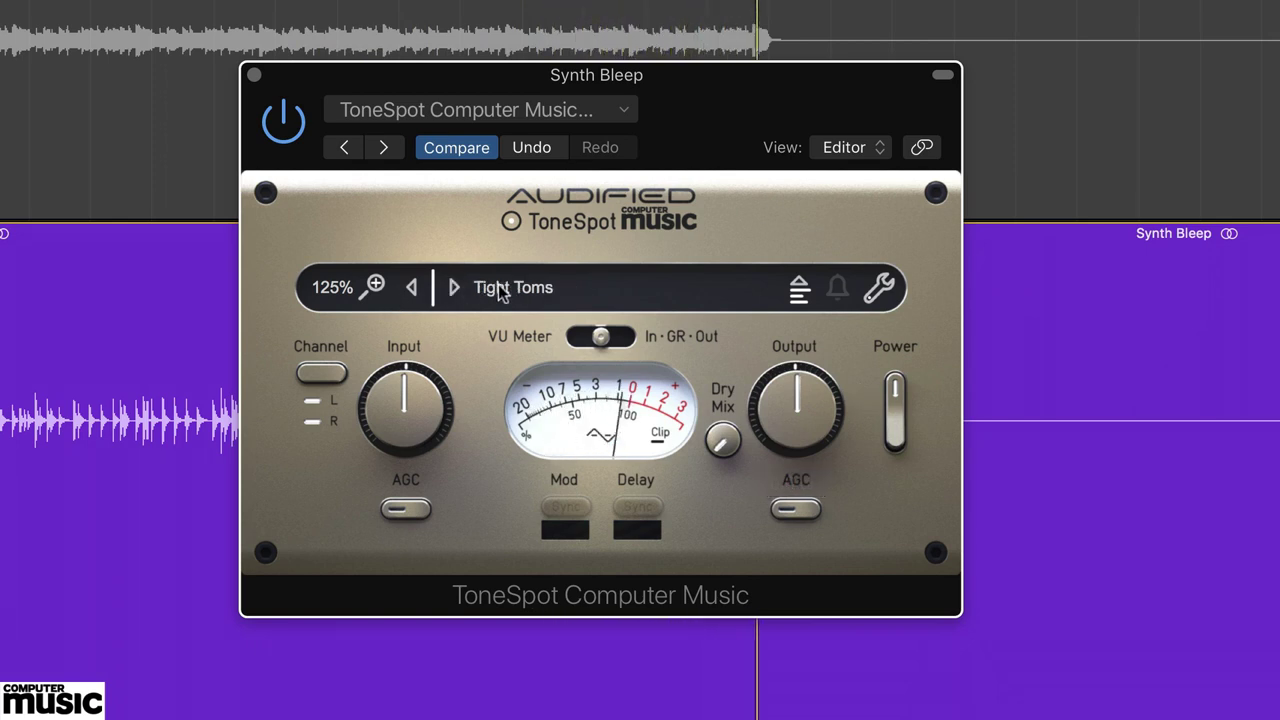
# Load the Acoustic > Modern Arp Acoustic Guitar preset on Synth Bleep.
pyautogui.click(500, 288)
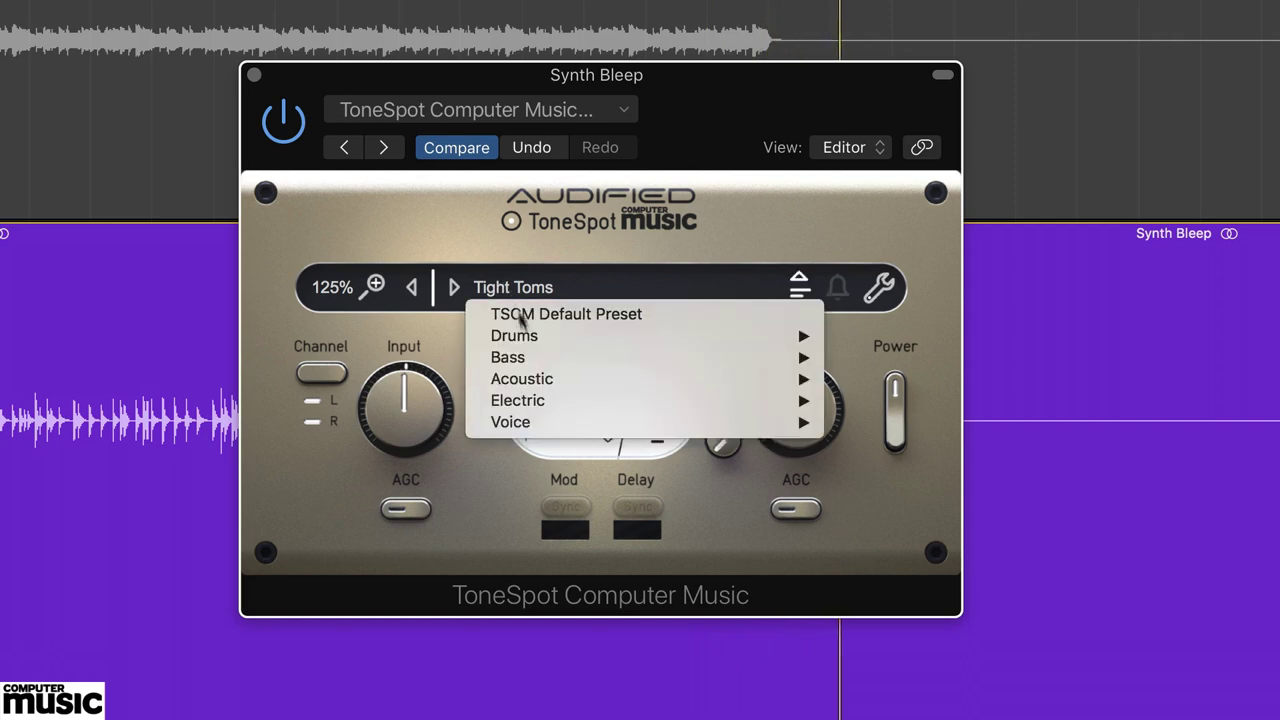
pyautogui.moveTo(527, 378)
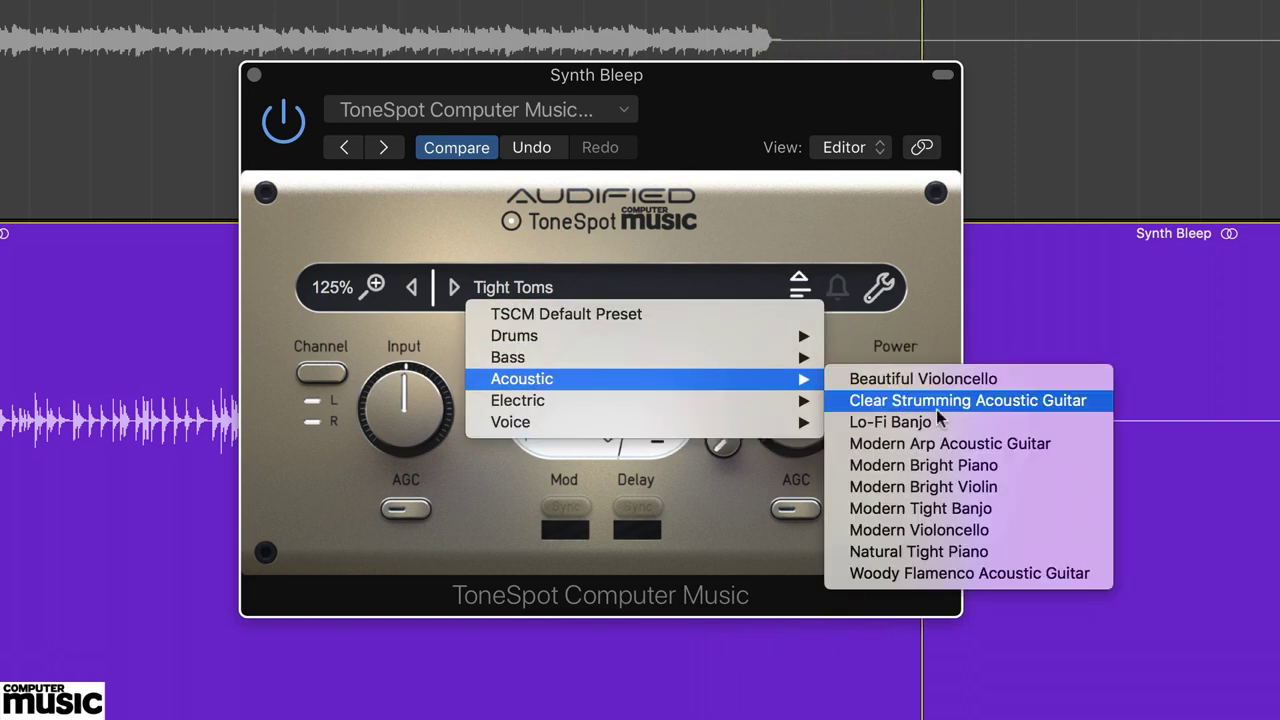
pyautogui.click(870, 443)
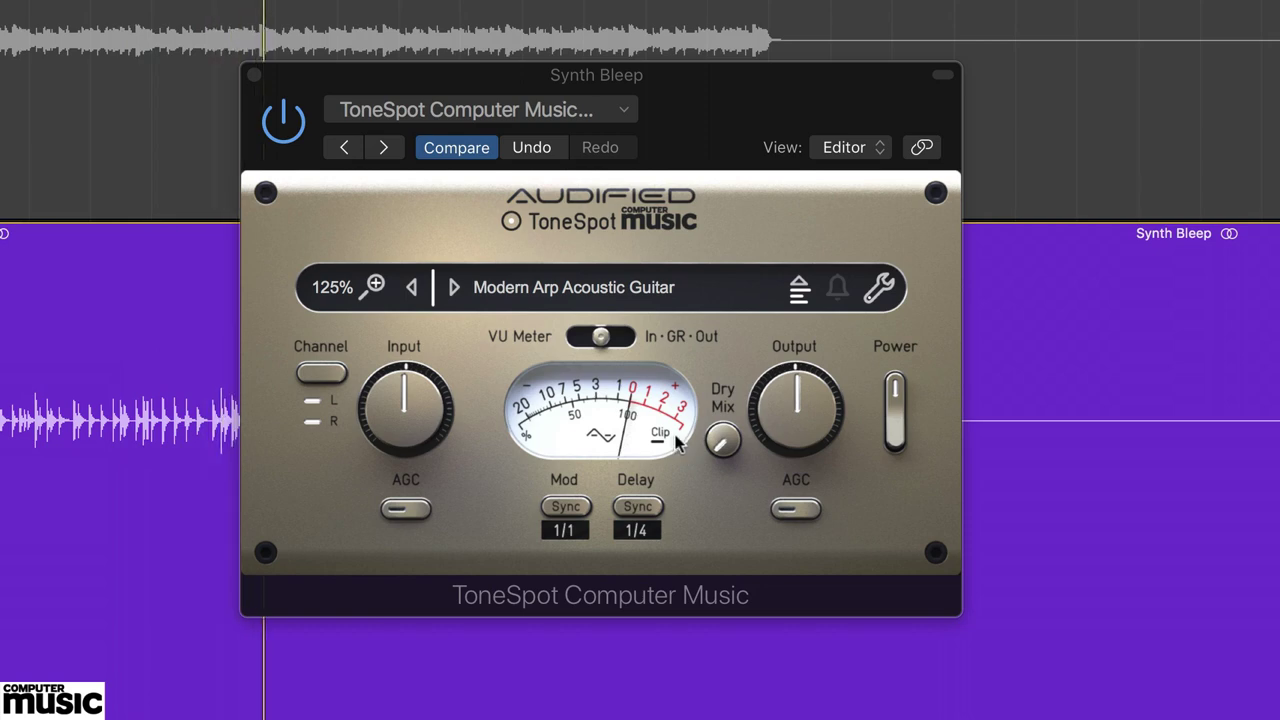
# Load Electric > Atmo Ballad Electric Guitar, set Delay Sync to 1/8 and Dry Mix to about 21%.
pyautogui.click(590, 288)
pyautogui.click(930, 400)
pyautogui.scroll(-2, 743, 441)
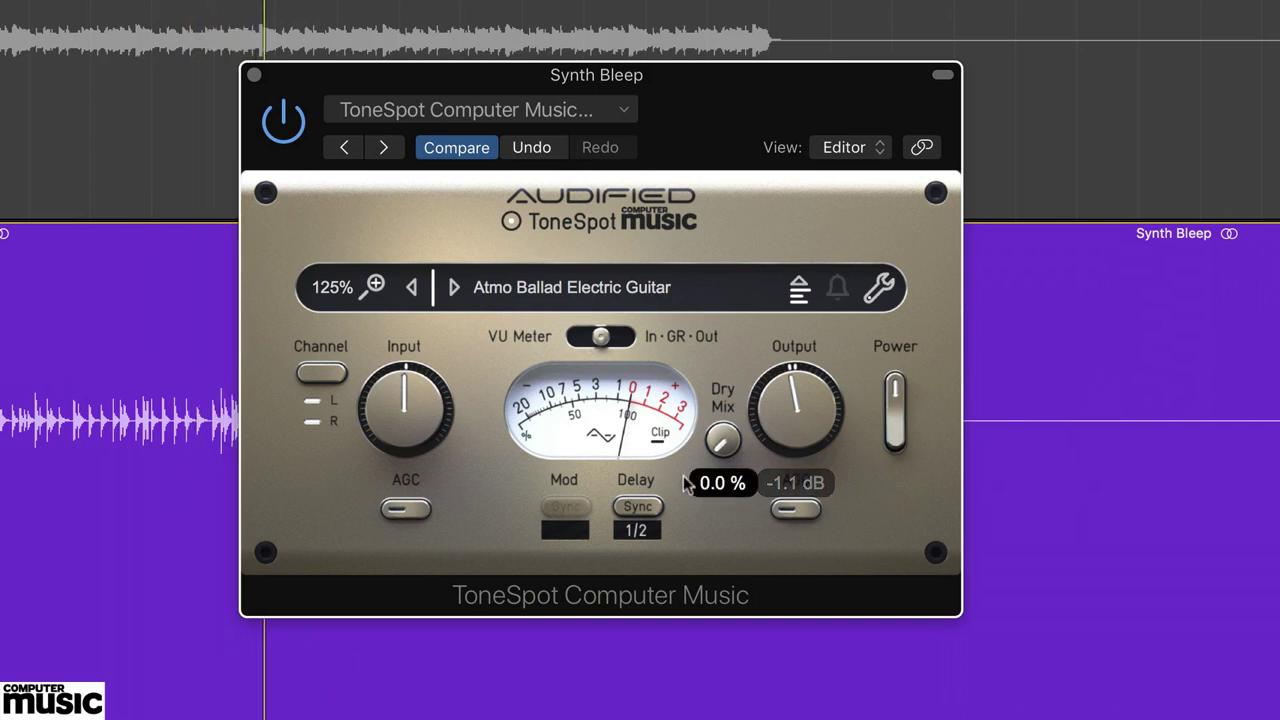
pyautogui.click(648, 510)
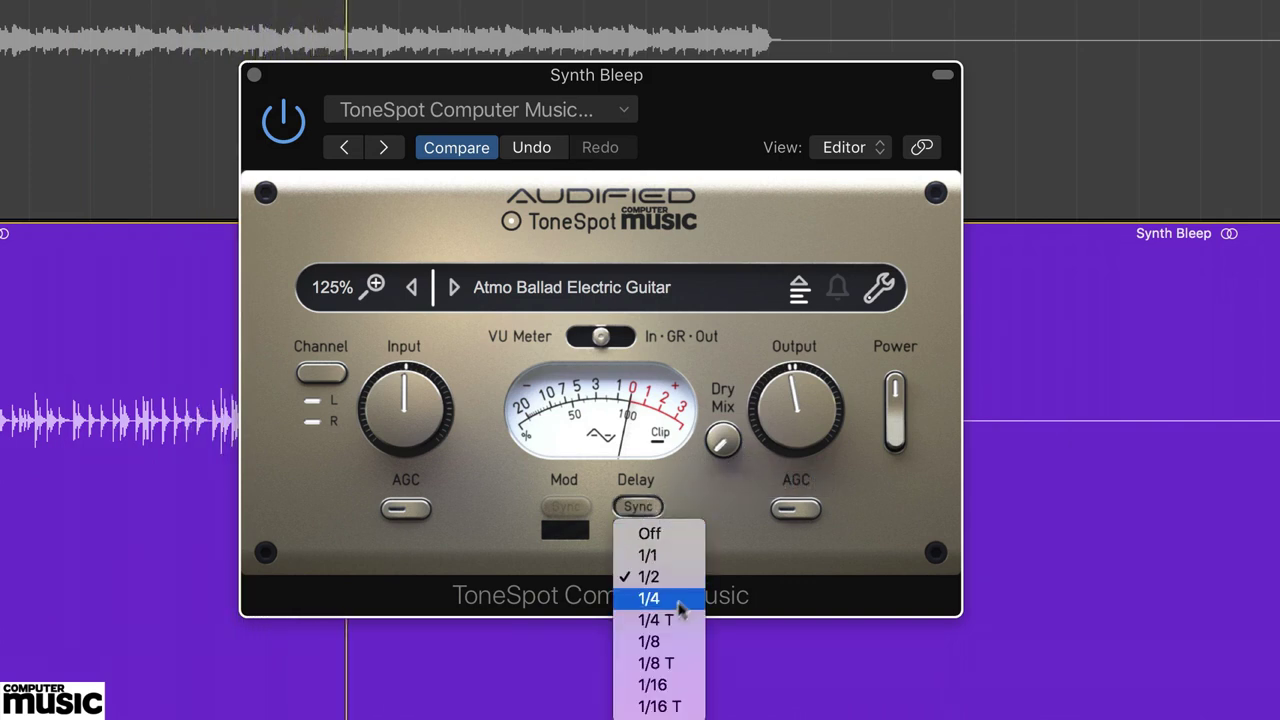
pyautogui.click(672, 642)
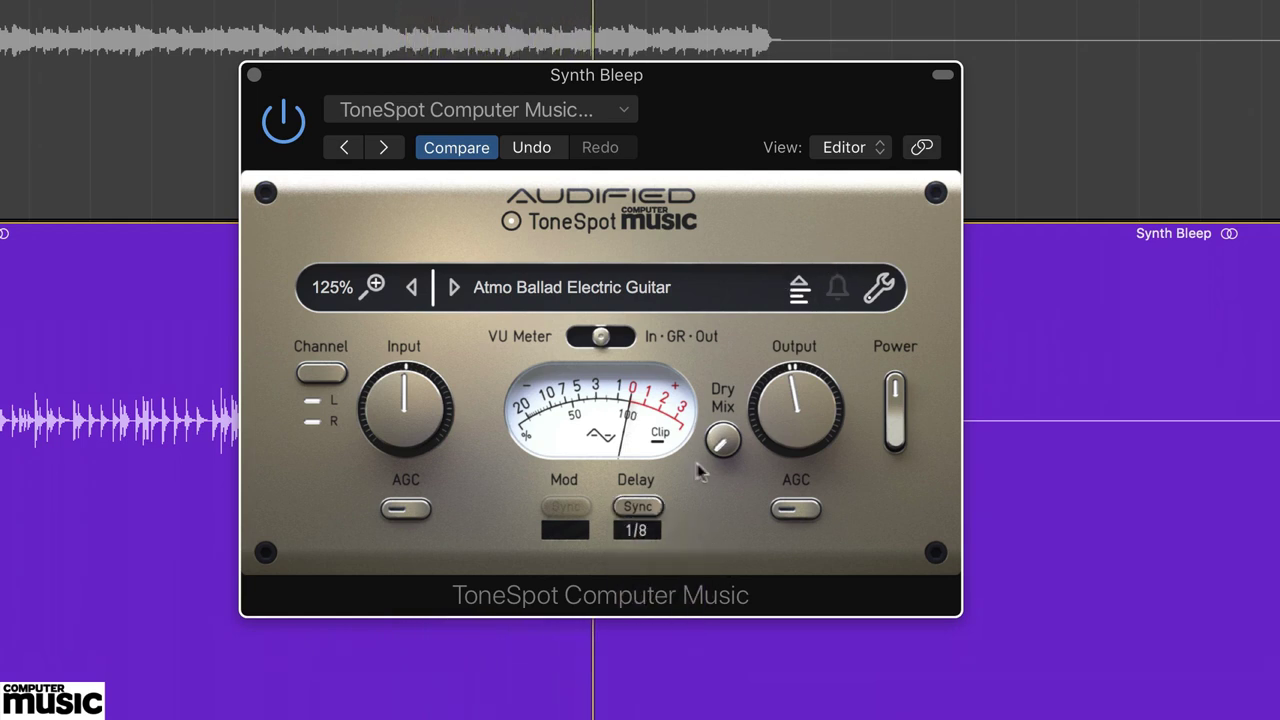
pyautogui.moveTo(703, 473); pyautogui.dragTo(702, 360)
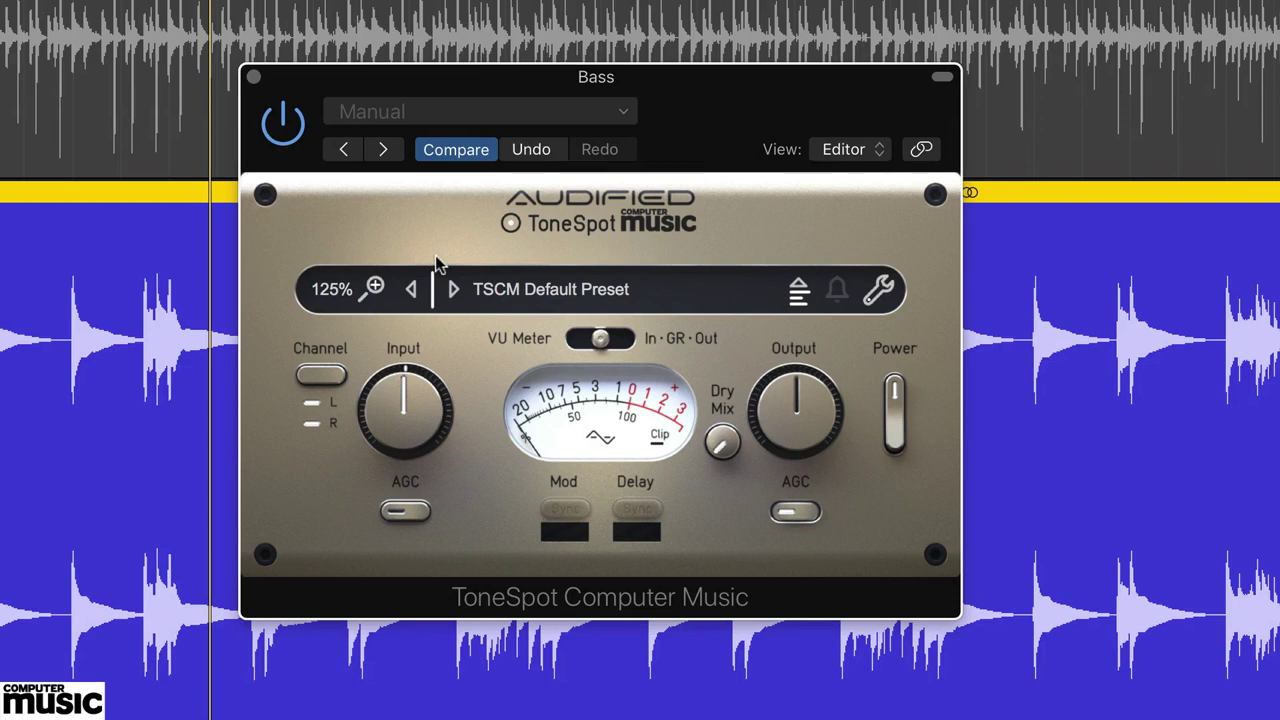
# Load the Edge Bass preset on the Bass track's ToneSpot.
pyautogui.click(580, 296)
pyautogui.moveTo(588, 370)
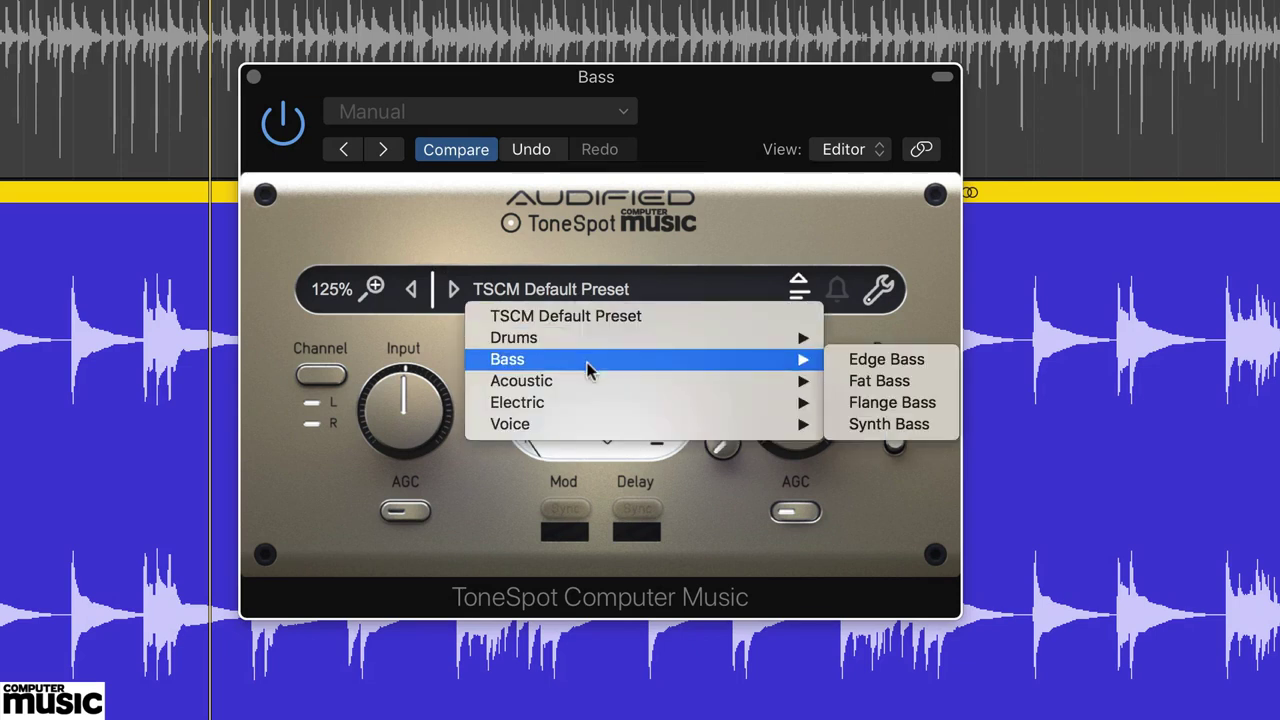
pyautogui.click(855, 362)
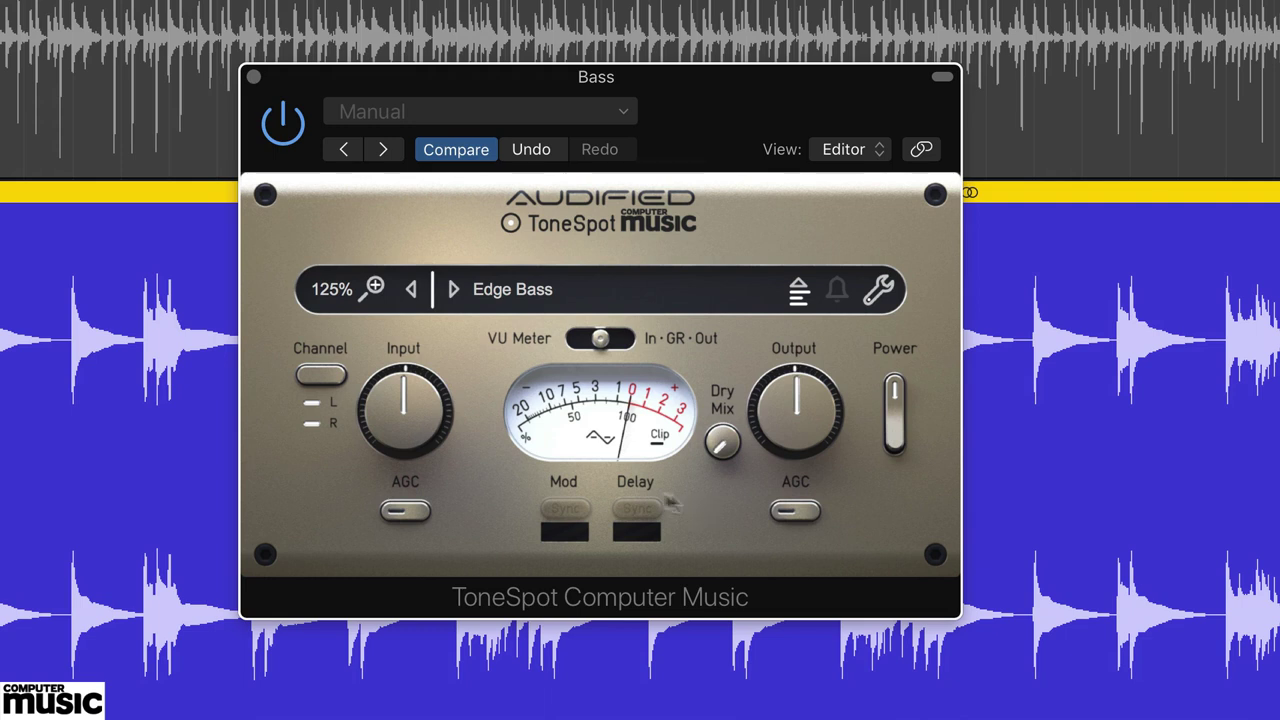
# Raise Input to about 10.9 dB, lower Output to -8.0 dB, and compare against bypass.
pyautogui.moveTo(402, 432); pyautogui.dragTo(378, 338)
pyautogui.moveTo(798, 430); pyautogui.dragTo(804, 478)
pyautogui.moveTo(406, 431); pyautogui.dragTo(407, 422)
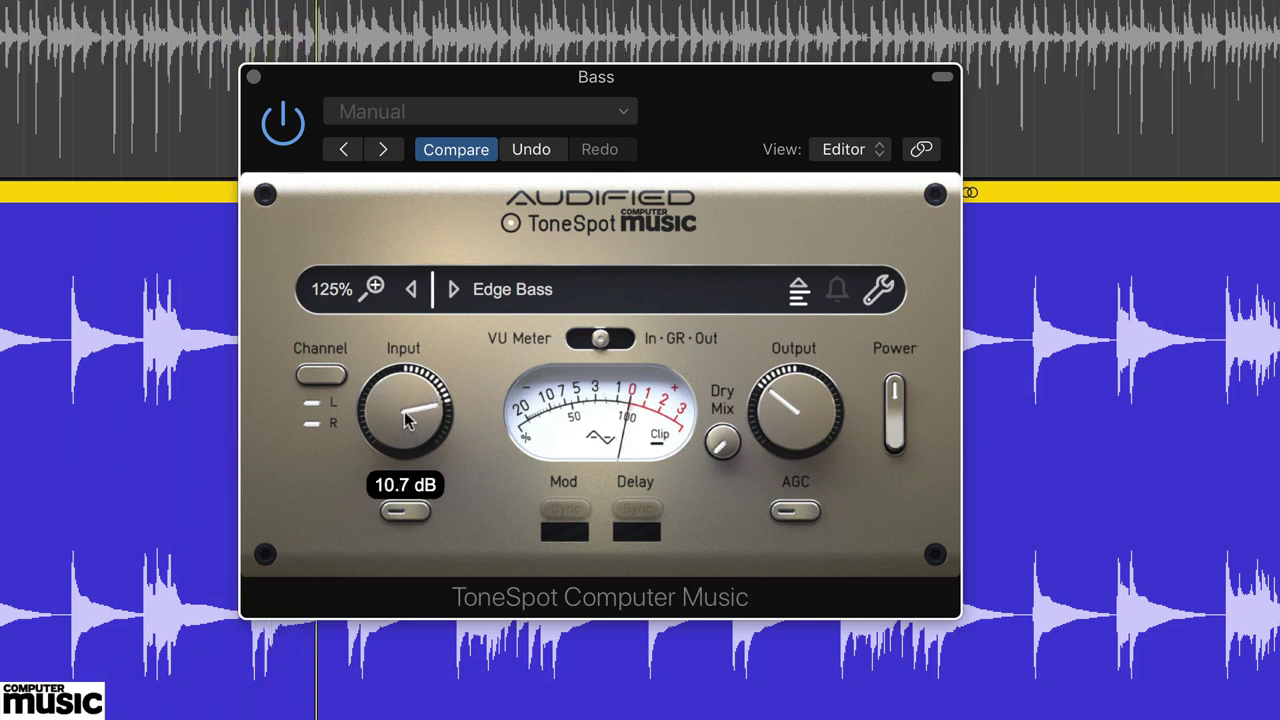
pyautogui.moveTo(407, 420); pyautogui.dragTo(407, 416)
pyautogui.moveTo(797, 432)
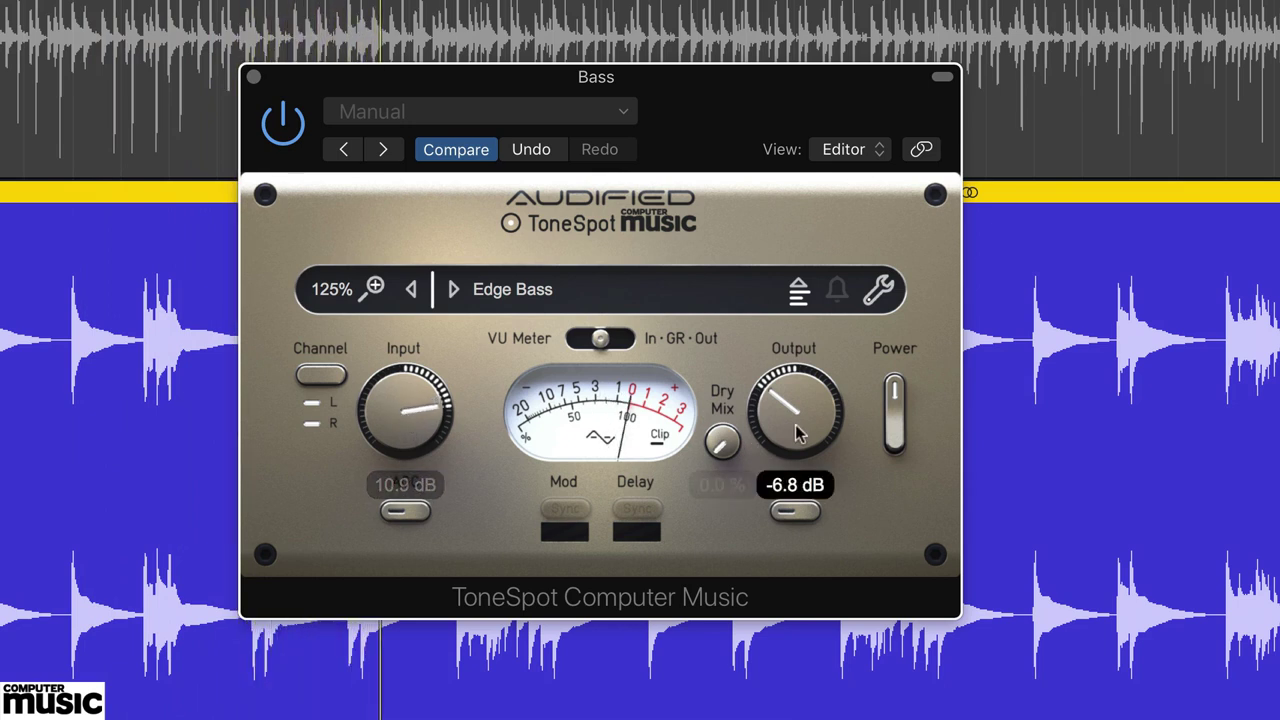
pyautogui.moveTo(795, 429); pyautogui.dragTo(797, 442)
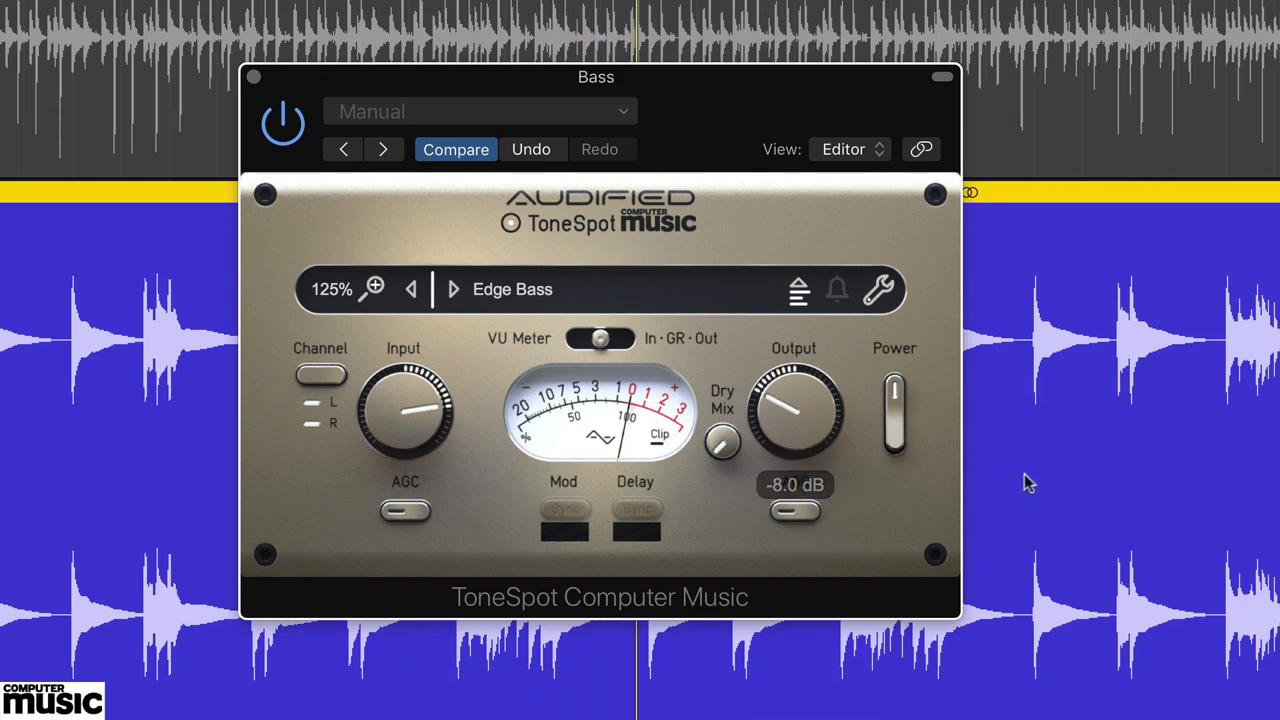
pyautogui.click(897, 445)
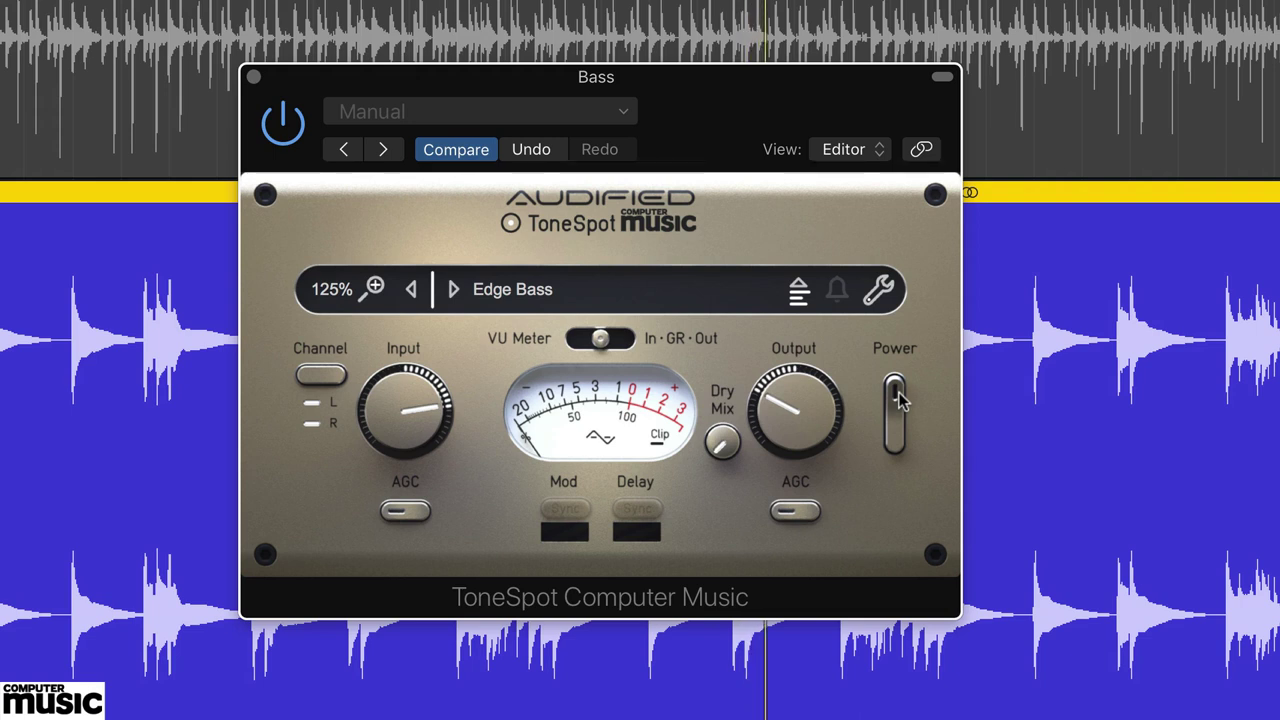
pyautogui.click(898, 398)
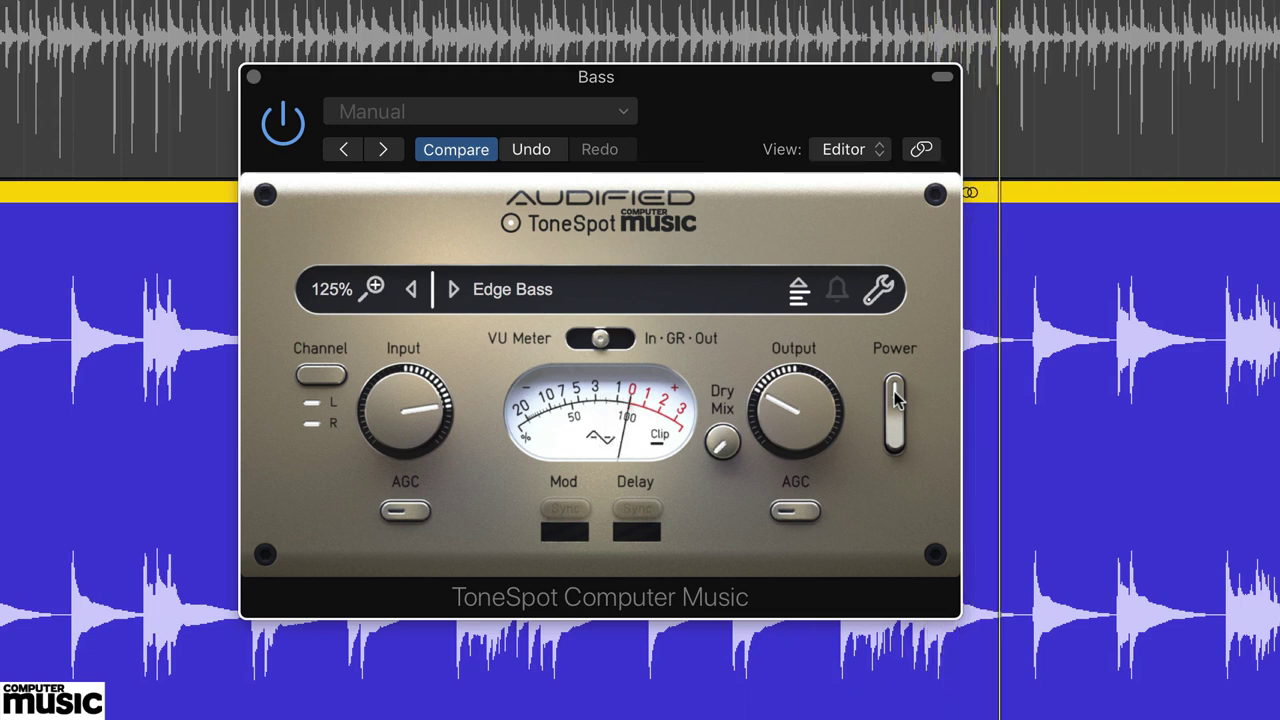
# Load the Bass > Fat Bass preset, with Input near -2 dB and Output around 3 dB.
pyautogui.click(521, 293)
pyautogui.moveTo(530, 362)
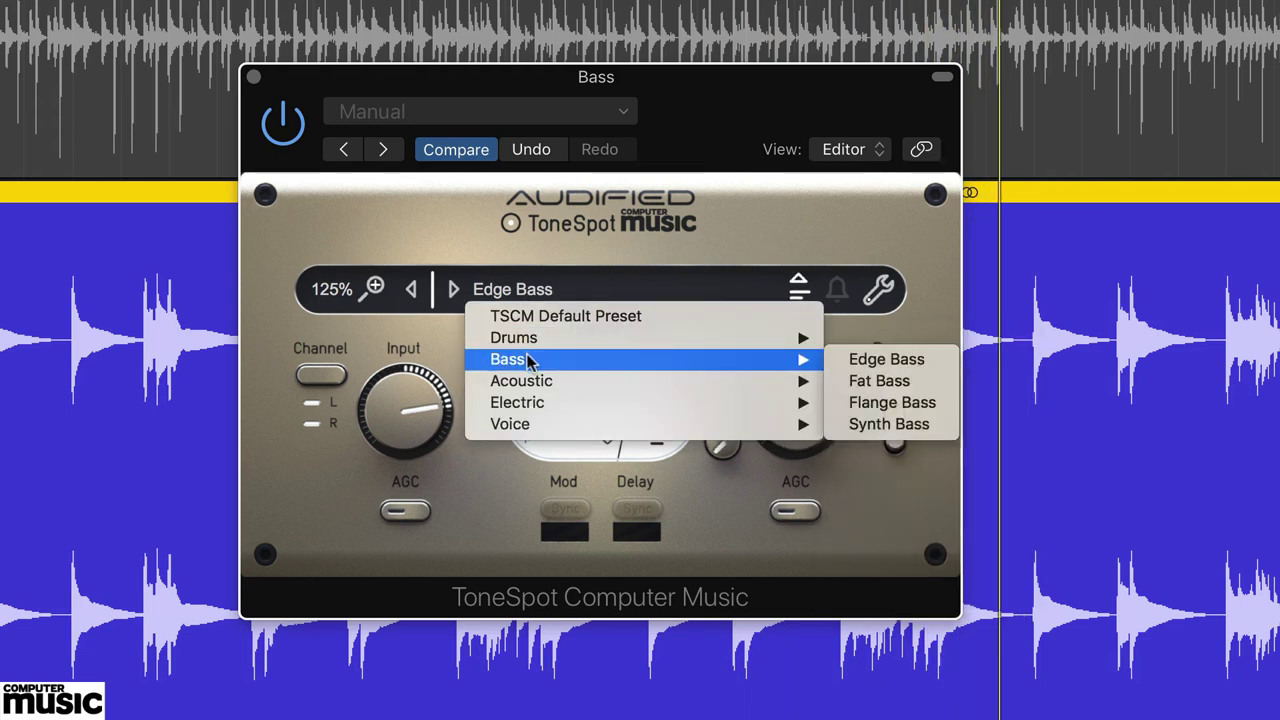
pyautogui.click(868, 380)
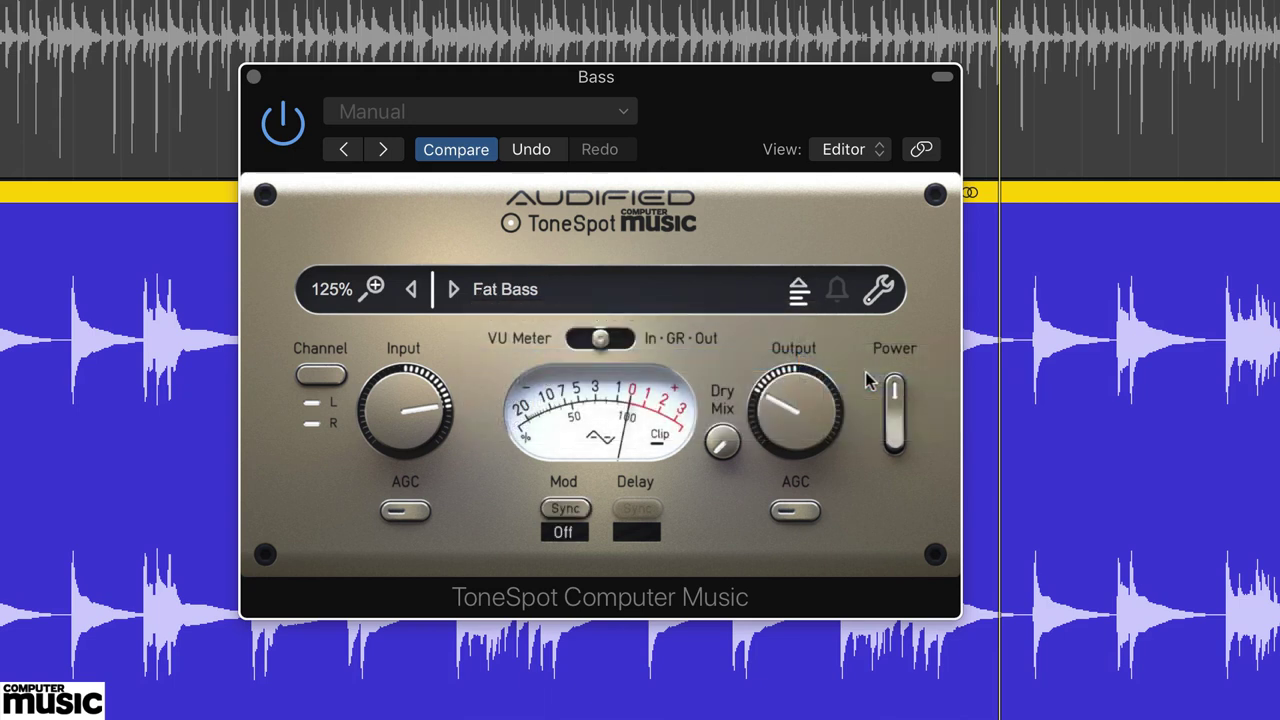
pyautogui.moveTo(403, 410); pyautogui.dragTo(383, 518)
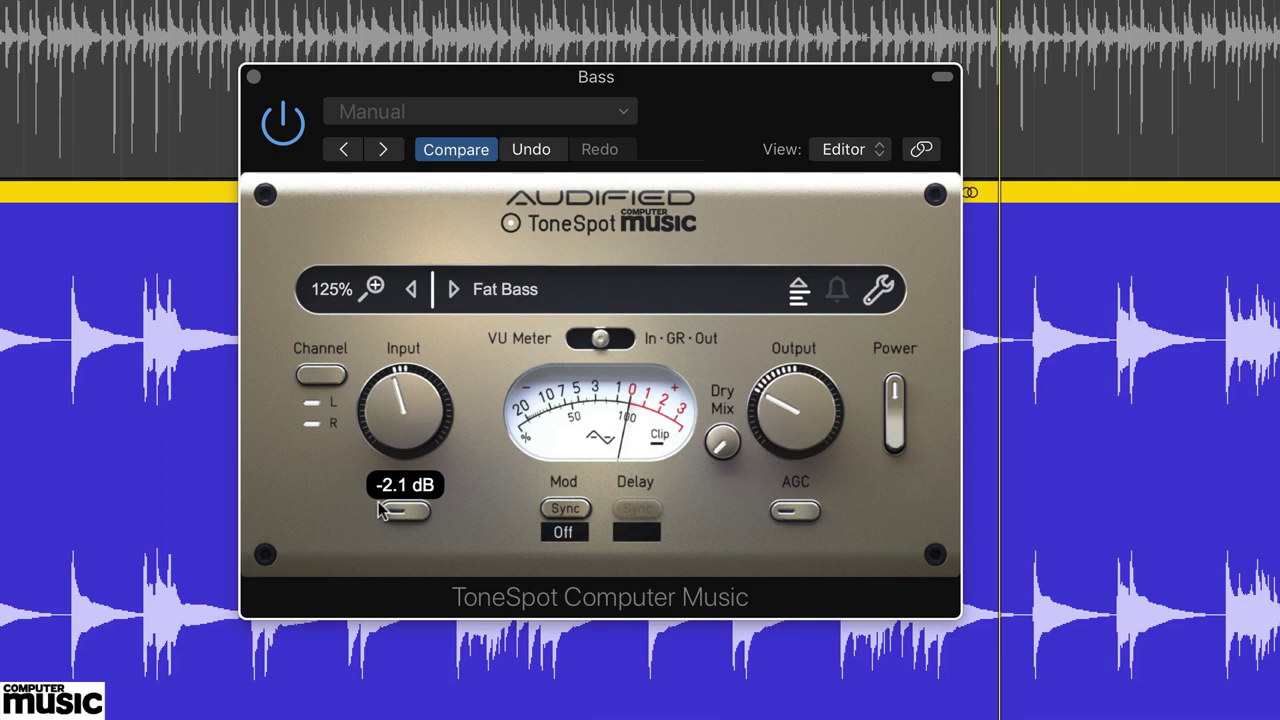
pyautogui.moveTo(803, 435)
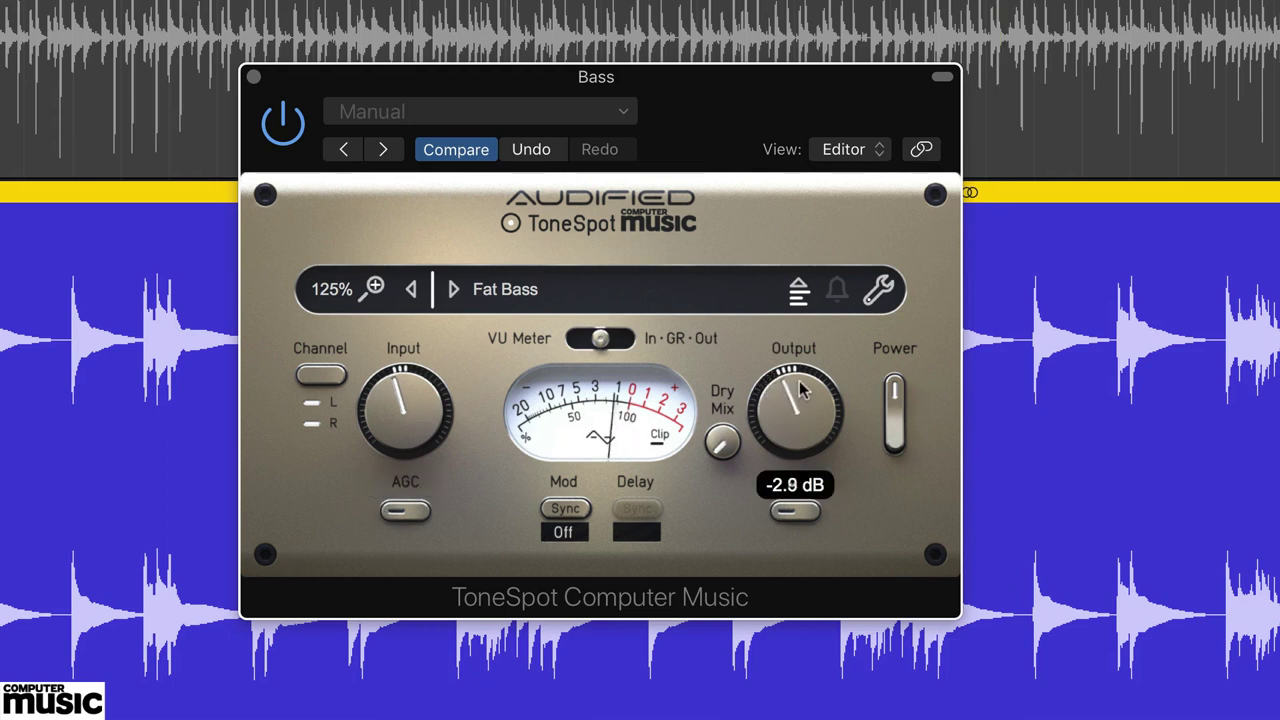
pyautogui.moveTo(800, 390); pyautogui.dragTo(800, 362)
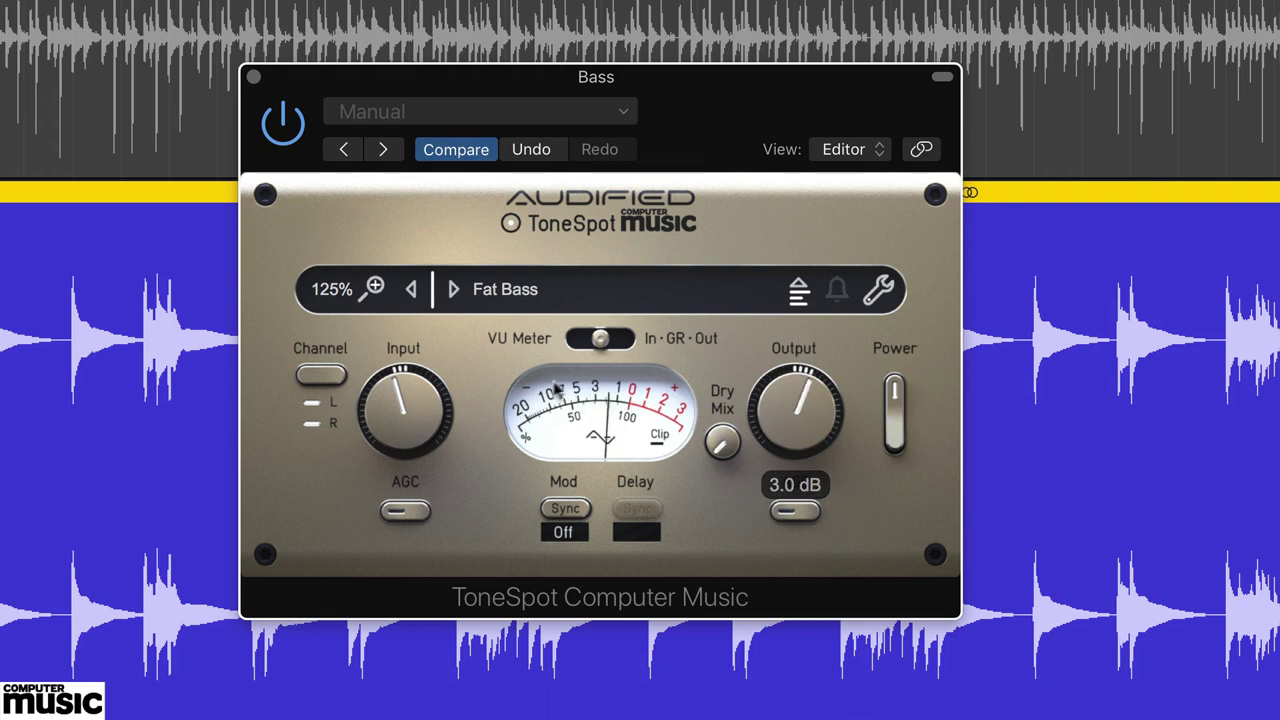
# Boost Input to about 2.1 dB, toggling bypass to compare.
pyautogui.moveTo(393, 400)
pyautogui.moveTo(388, 393); pyautogui.dragTo(405, 403)
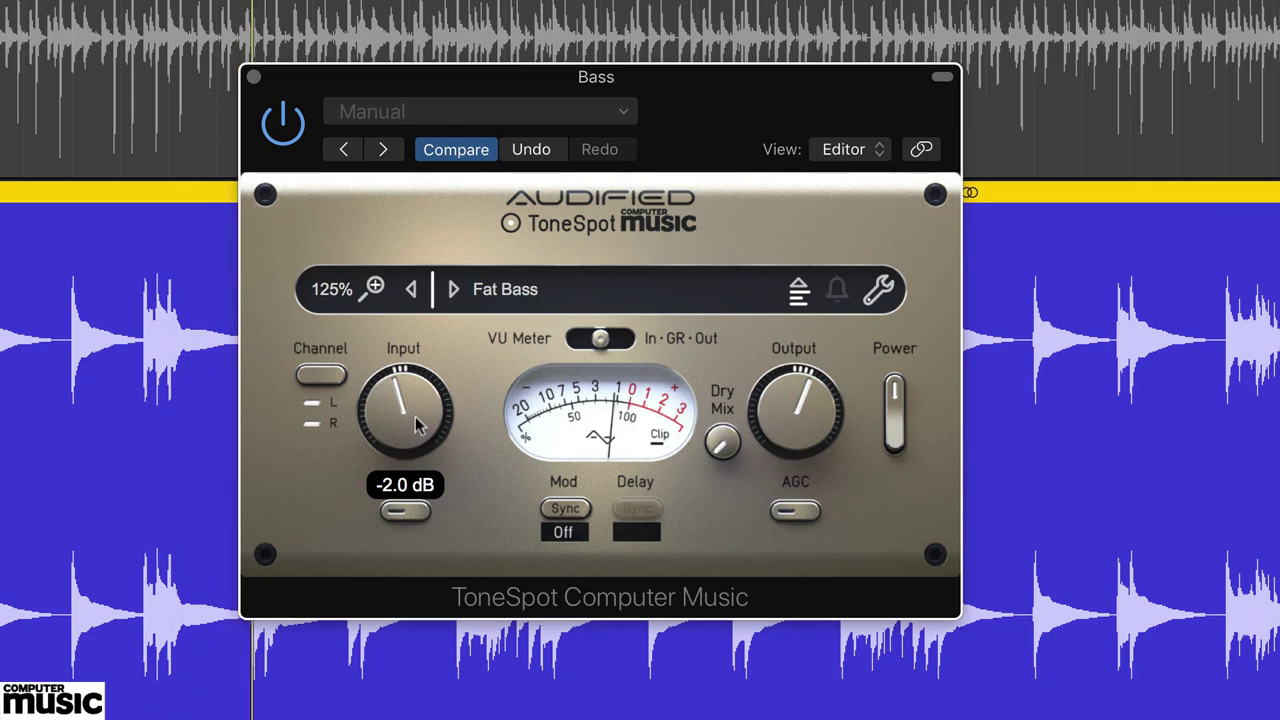
pyautogui.moveTo(400, 437); pyautogui.dragTo(398, 389)
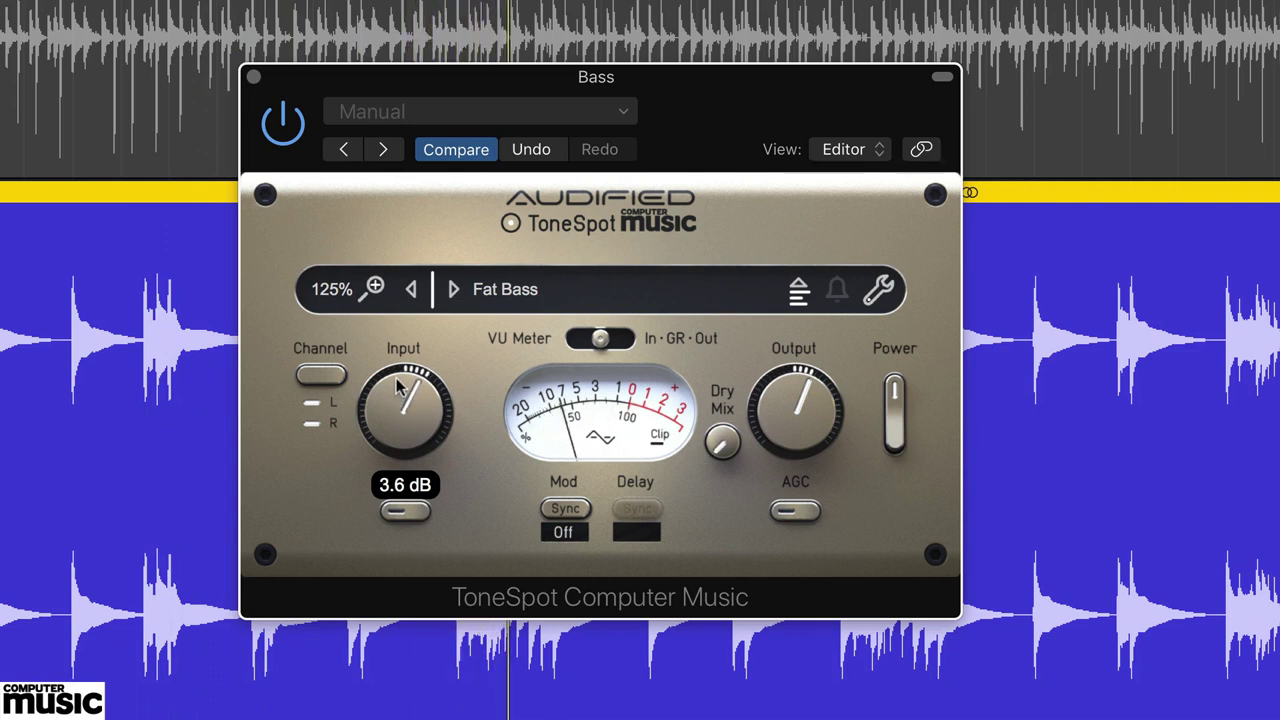
pyautogui.click(895, 415)
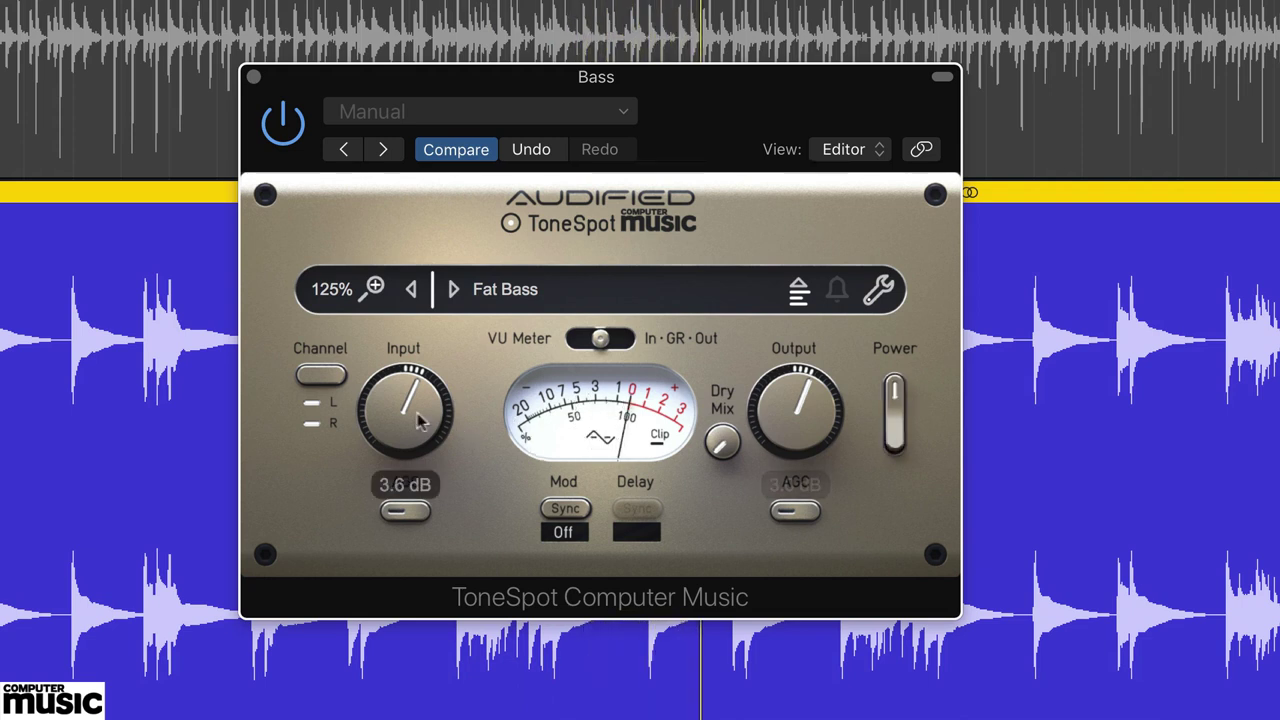
pyautogui.moveTo(412, 412); pyautogui.dragTo(415, 430)
# Sync the modulation to 1/4 and compare with Power off and back on.
pyautogui.click(570, 532)
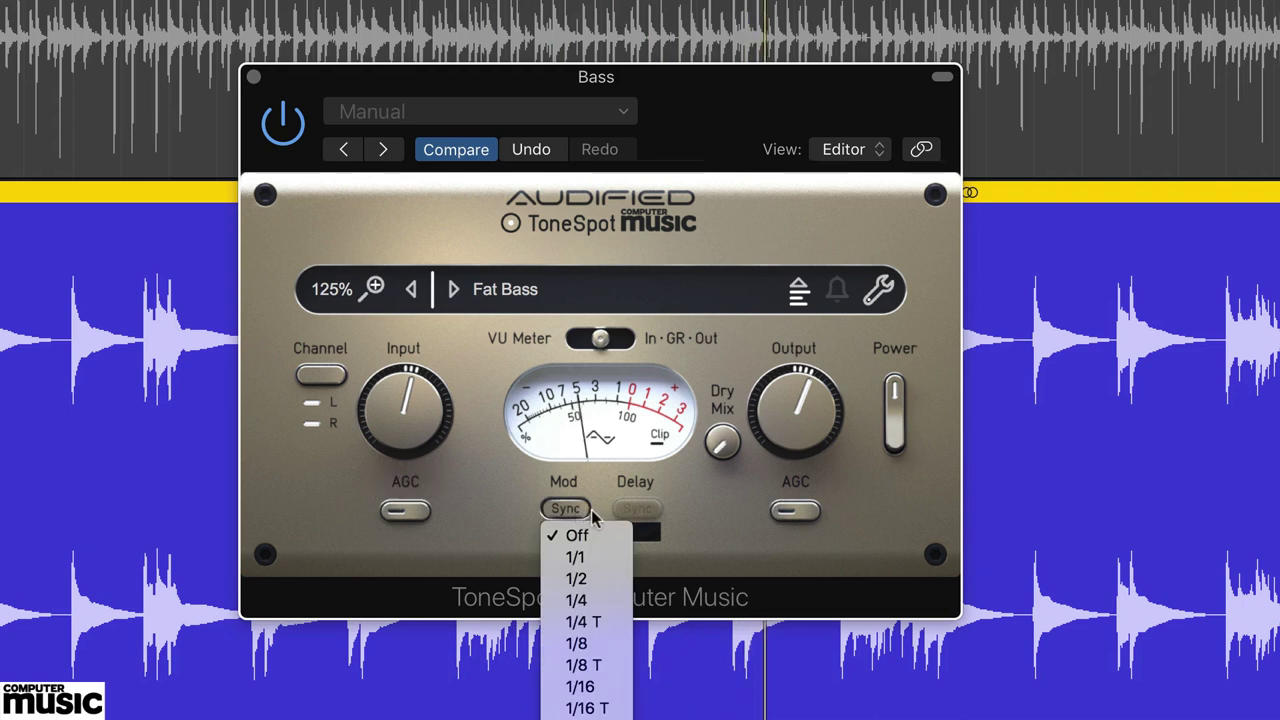
pyautogui.click(577, 600)
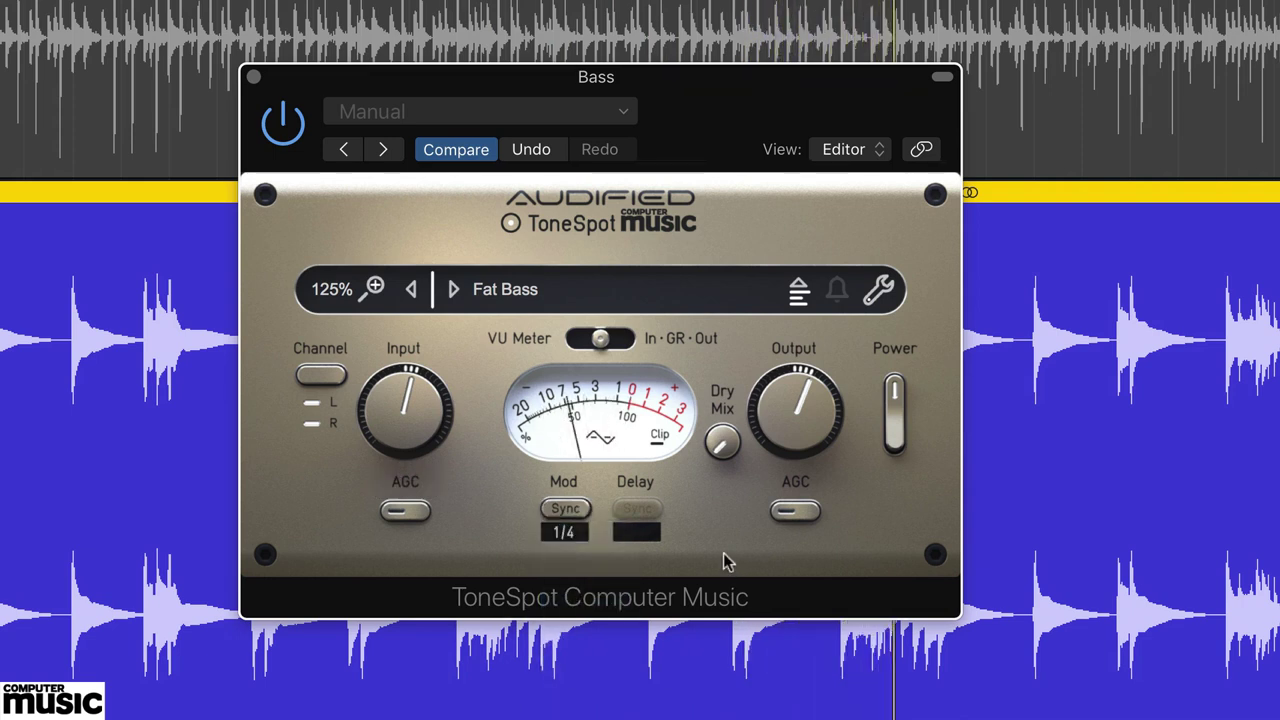
pyautogui.click(893, 442)
pyautogui.moveTo(893, 440); pyautogui.dragTo(896, 398)
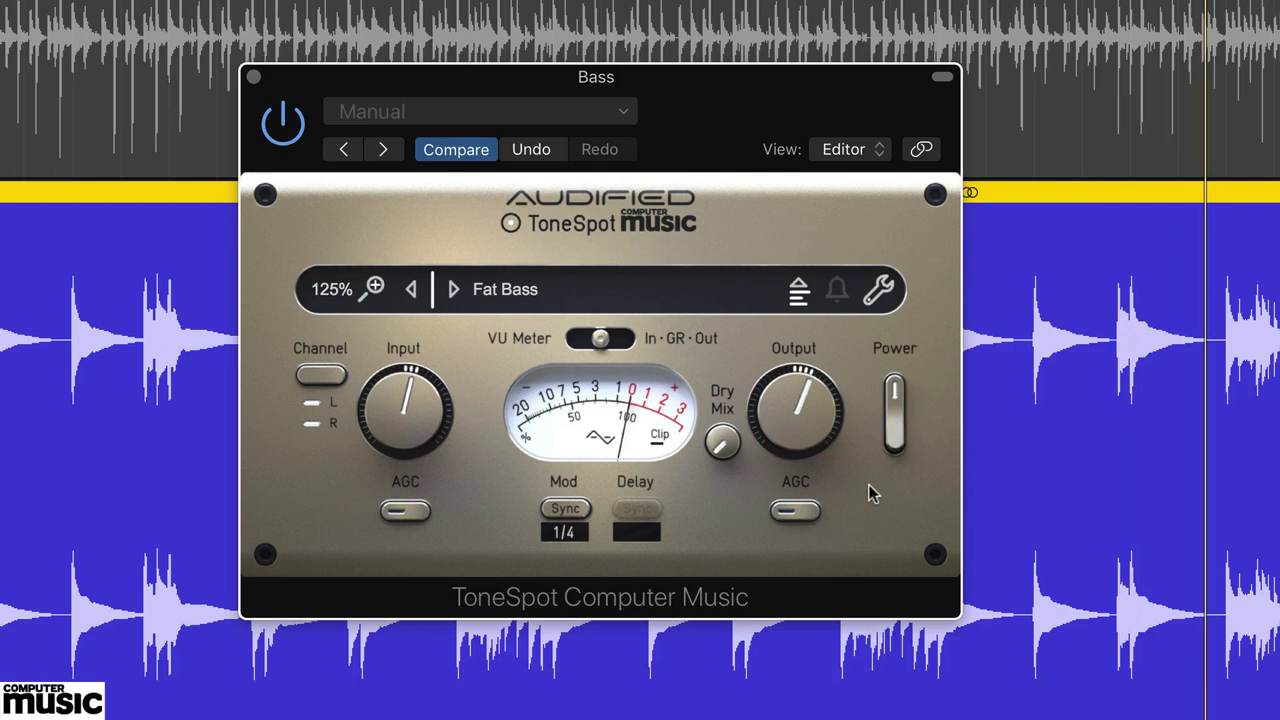
# Load the Bass > Synth Bass preset on the Bass track and set its input to -1.5 dB.
pyautogui.moveTo(765, 392)
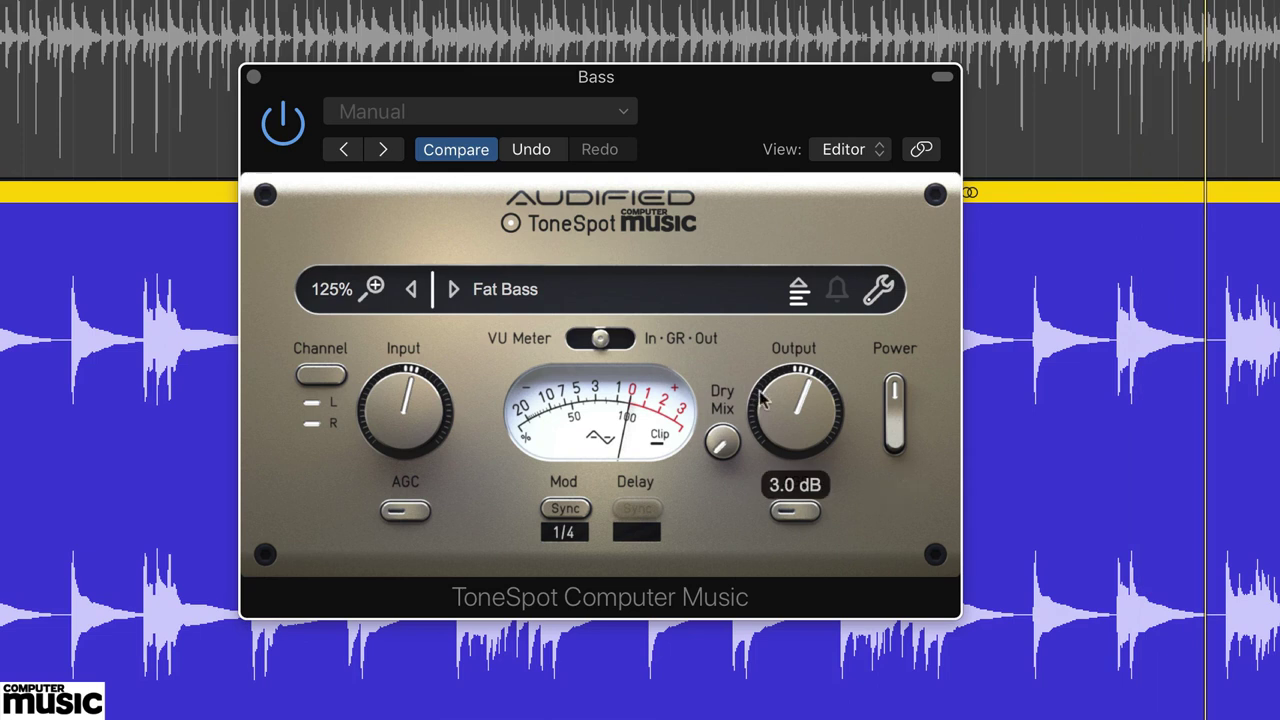
pyautogui.click(505, 289)
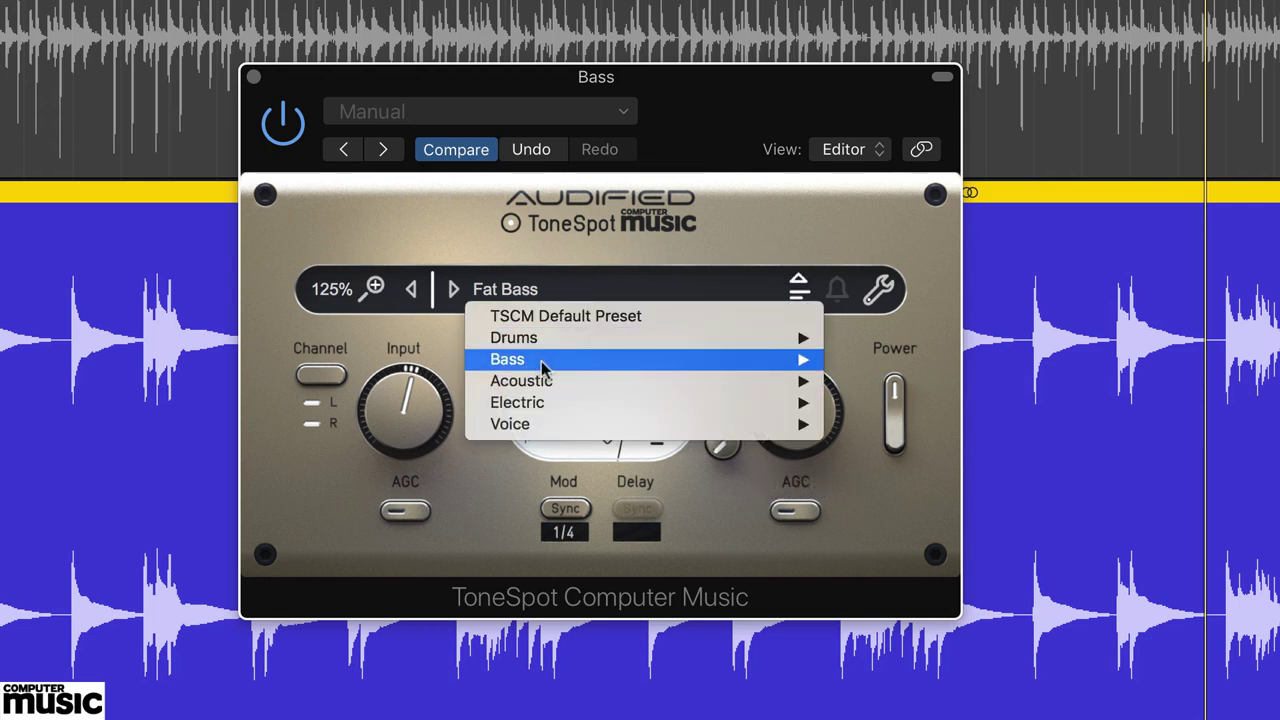
pyautogui.moveTo(507, 359)
pyautogui.click(940, 424)
pyautogui.moveTo(385, 413)
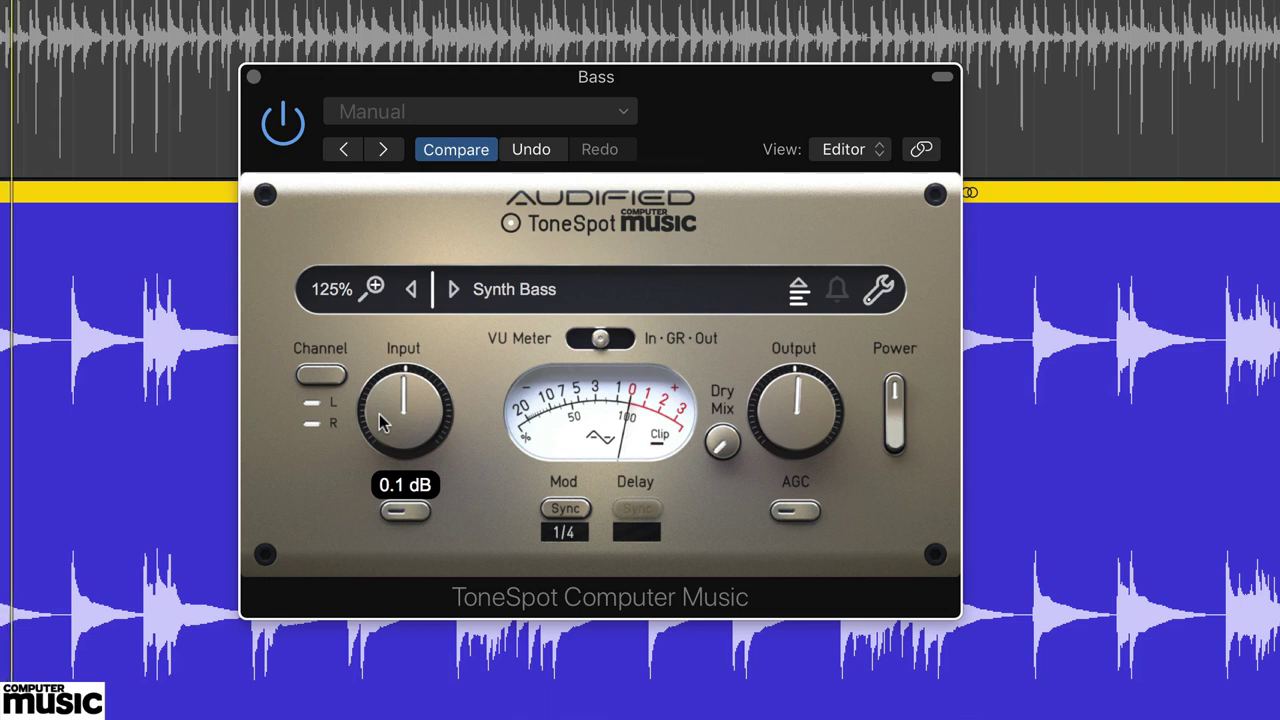
pyautogui.moveTo(406, 432)
pyautogui.mouseDown()
pyautogui.moveTo(402, 390)
pyautogui.moveTo(408, 418)
pyautogui.mouseUp()
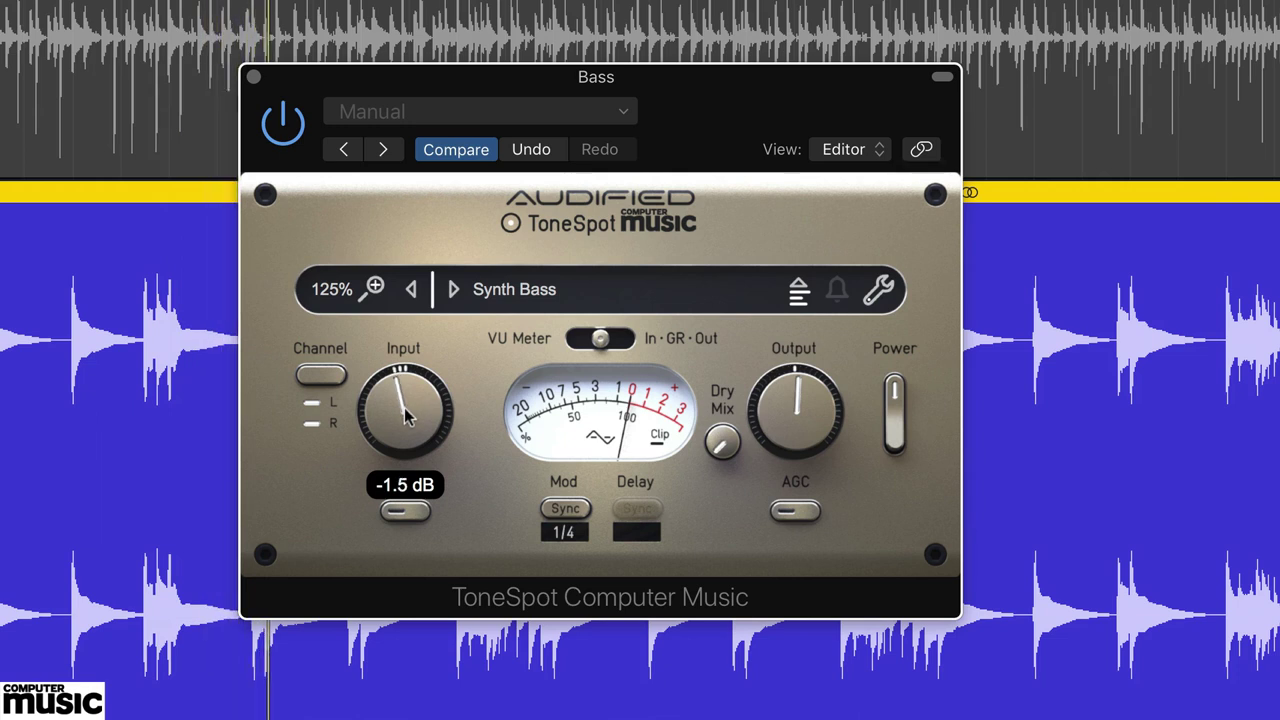
# Set the Synth Bass modulation sync rate to 1/8.
pyautogui.click(564, 532)
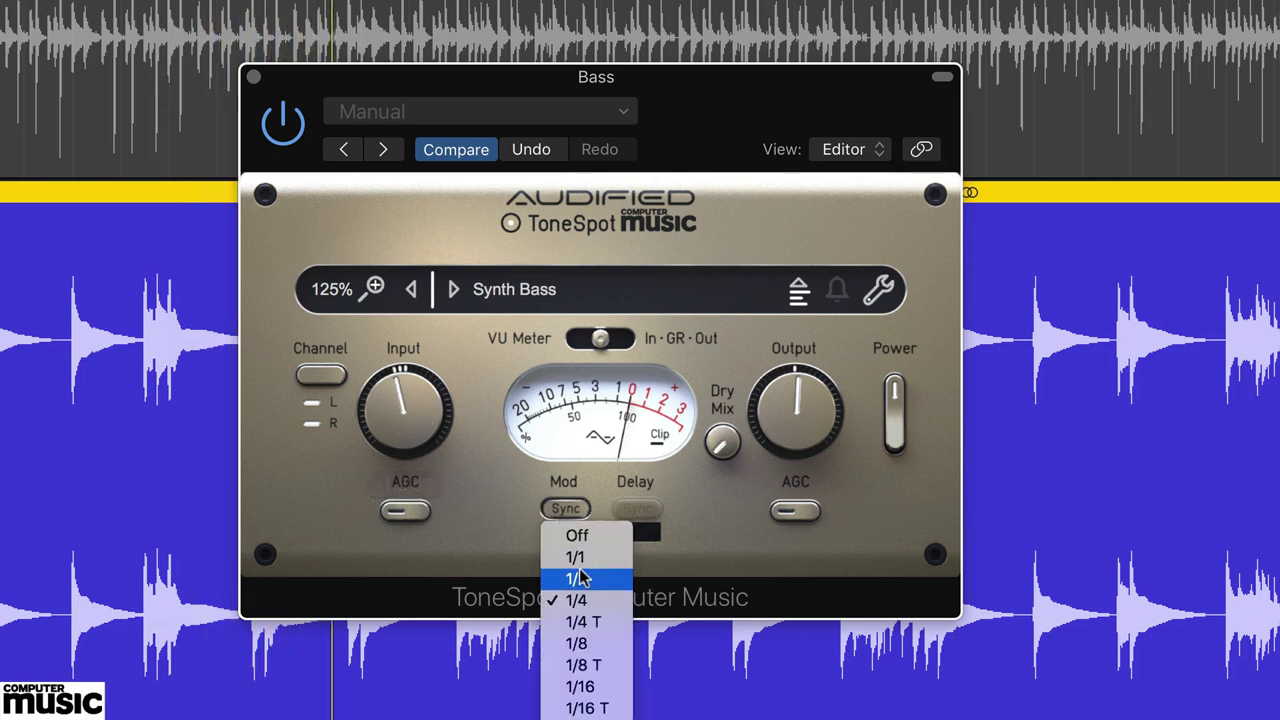
pyautogui.click(587, 558)
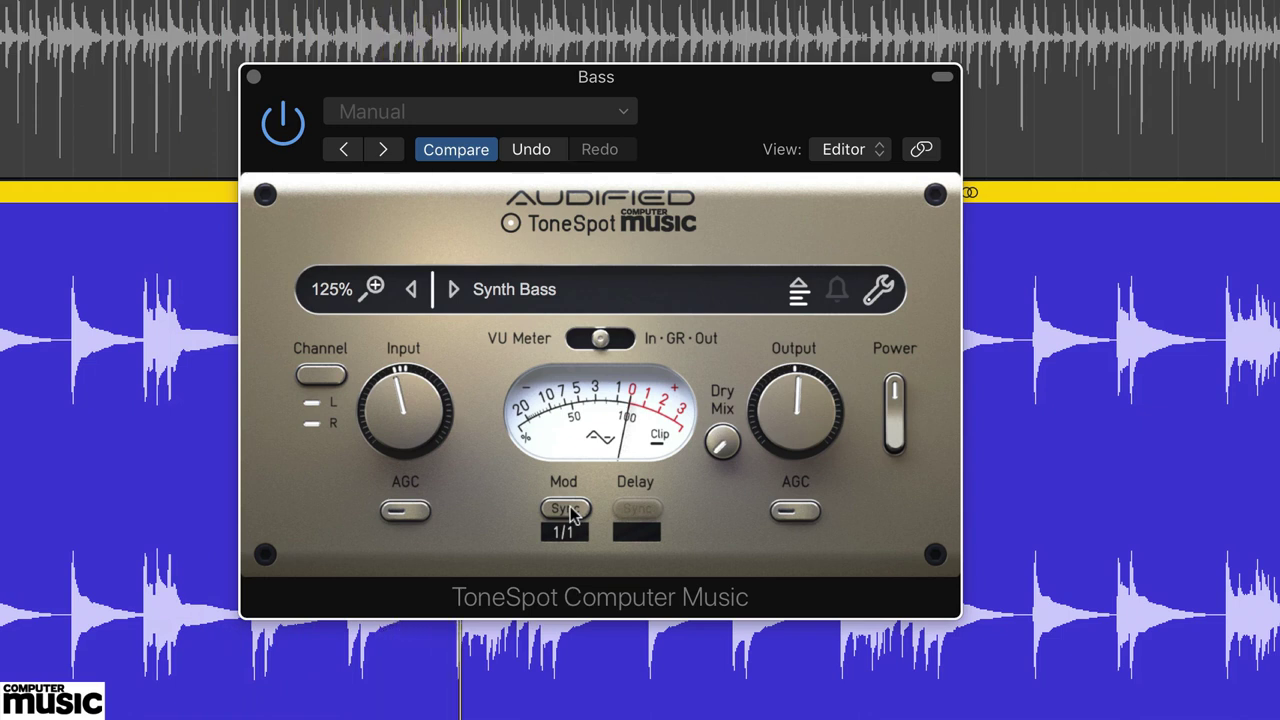
pyautogui.click(564, 532)
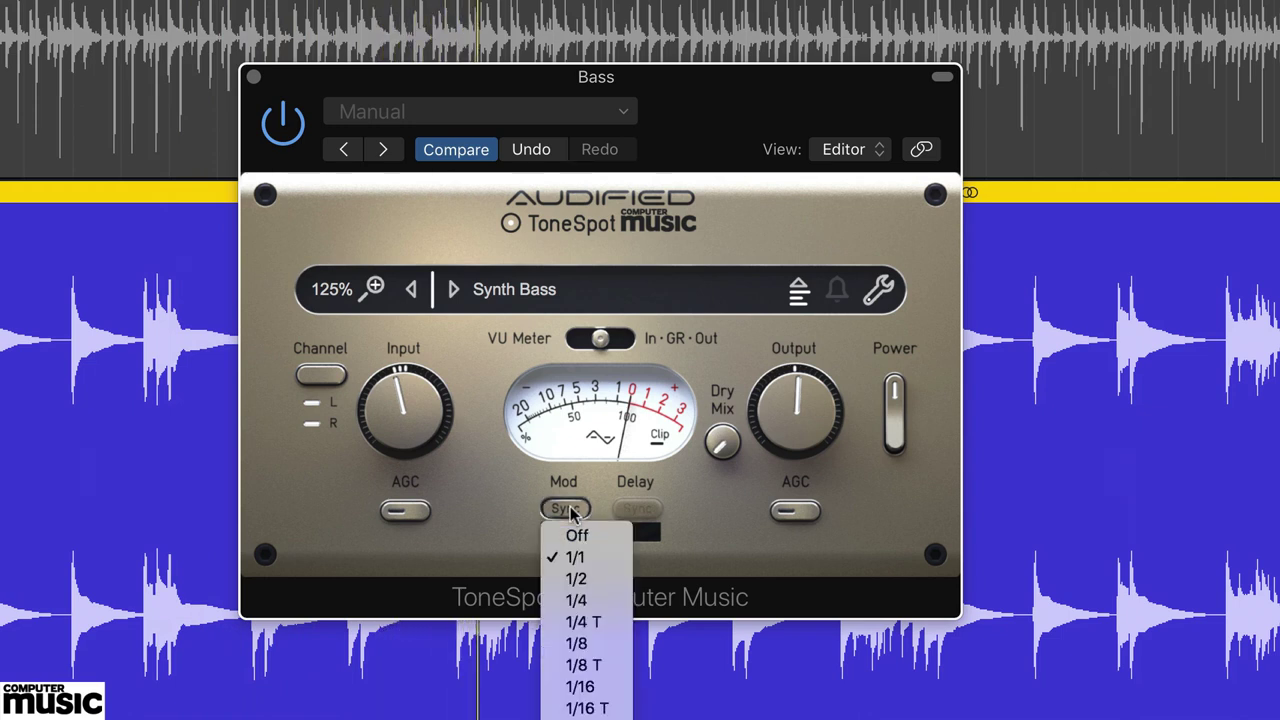
pyautogui.click(578, 643)
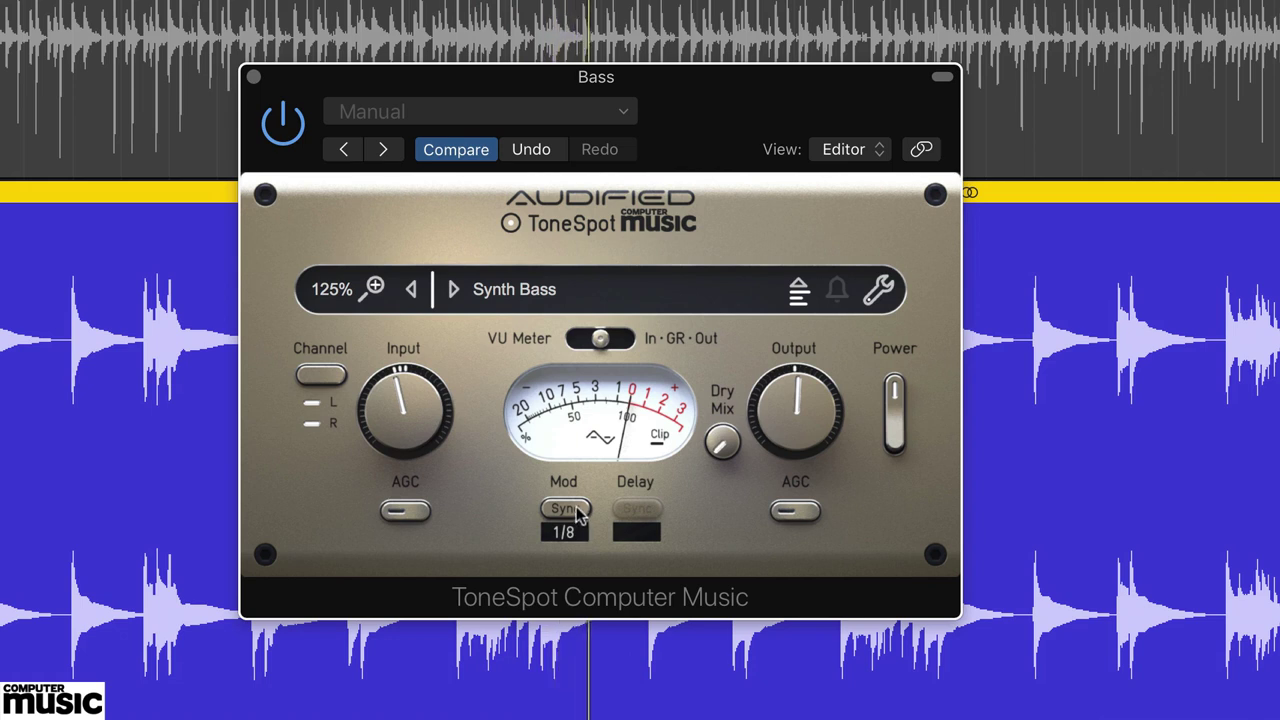
pyautogui.click(564, 532)
pyautogui.click(715, 580)
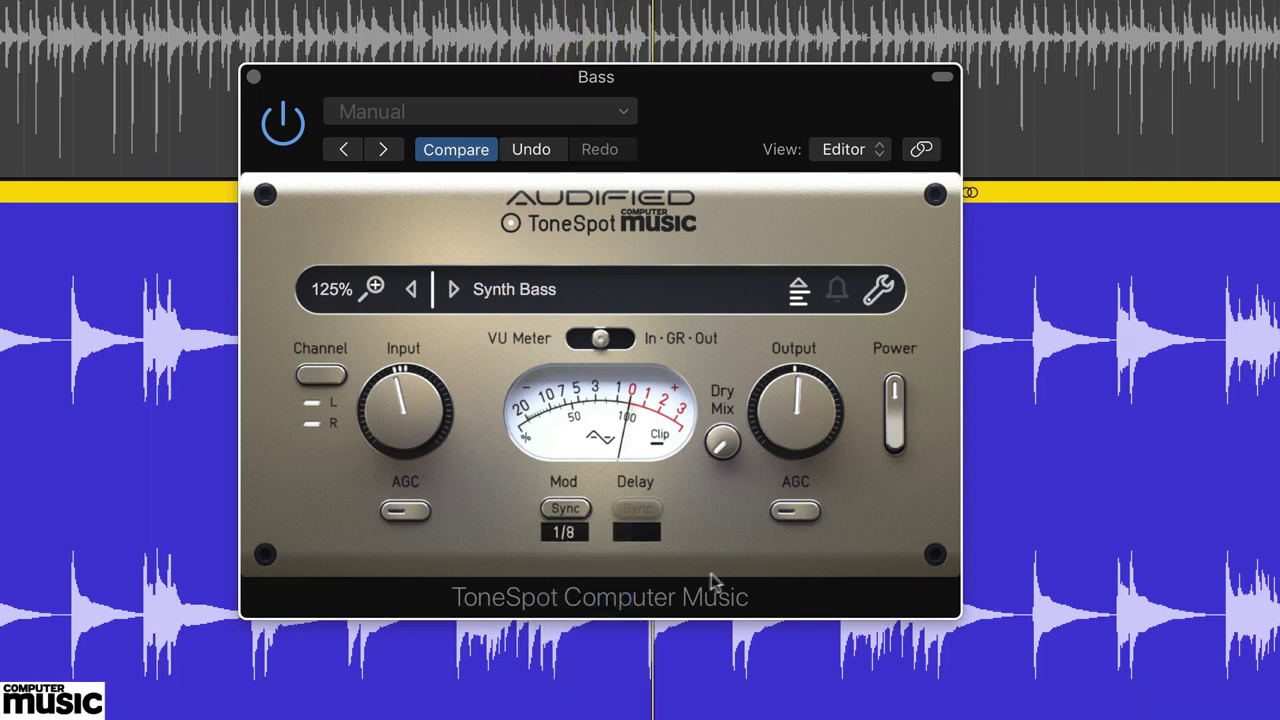